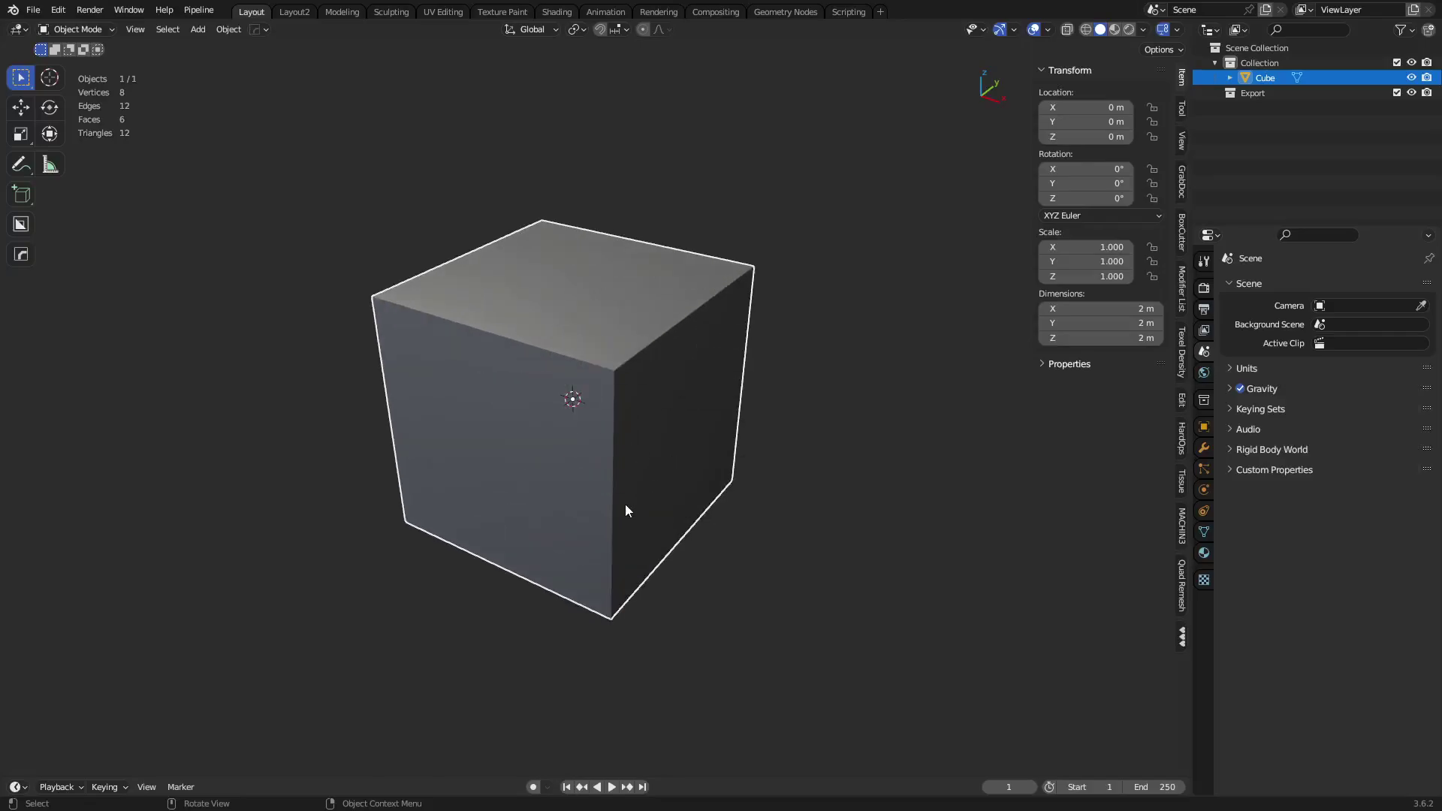
Extrude the cube's side face outward about 1.6 m, and extrude the new section's top face upward about 1.5 m.
key("ctrl+Tab")
middle_click_drag(623, 487, 747, 488)
left_click(497, 411)
key("3")
left_click(497, 410)
key("e")
left_click(252, 497)
left_click(376, 331)
key("e")
left_click(412, 73)
Extrude the raised section's front face about 1.7 m to form an offset stepped block, and return to Object Mode.
scroll(554, 340, "down", 3)
middle_click_drag(590, 391, 501, 402)
left_click(385, 257)
key("e")
left_click(455, 362)
key("Tab")
Add a Bevel modifier with a 30° angle limit to the stepped block and show its modifier settings.
middle_click_drag(556, 307, 632, 376, "shift")
middle_click_drag(631, 375, 662, 412)
scroll(669, 431, "up", 4)
key("q")
left_click(668, 460)
left_click(646, 459)
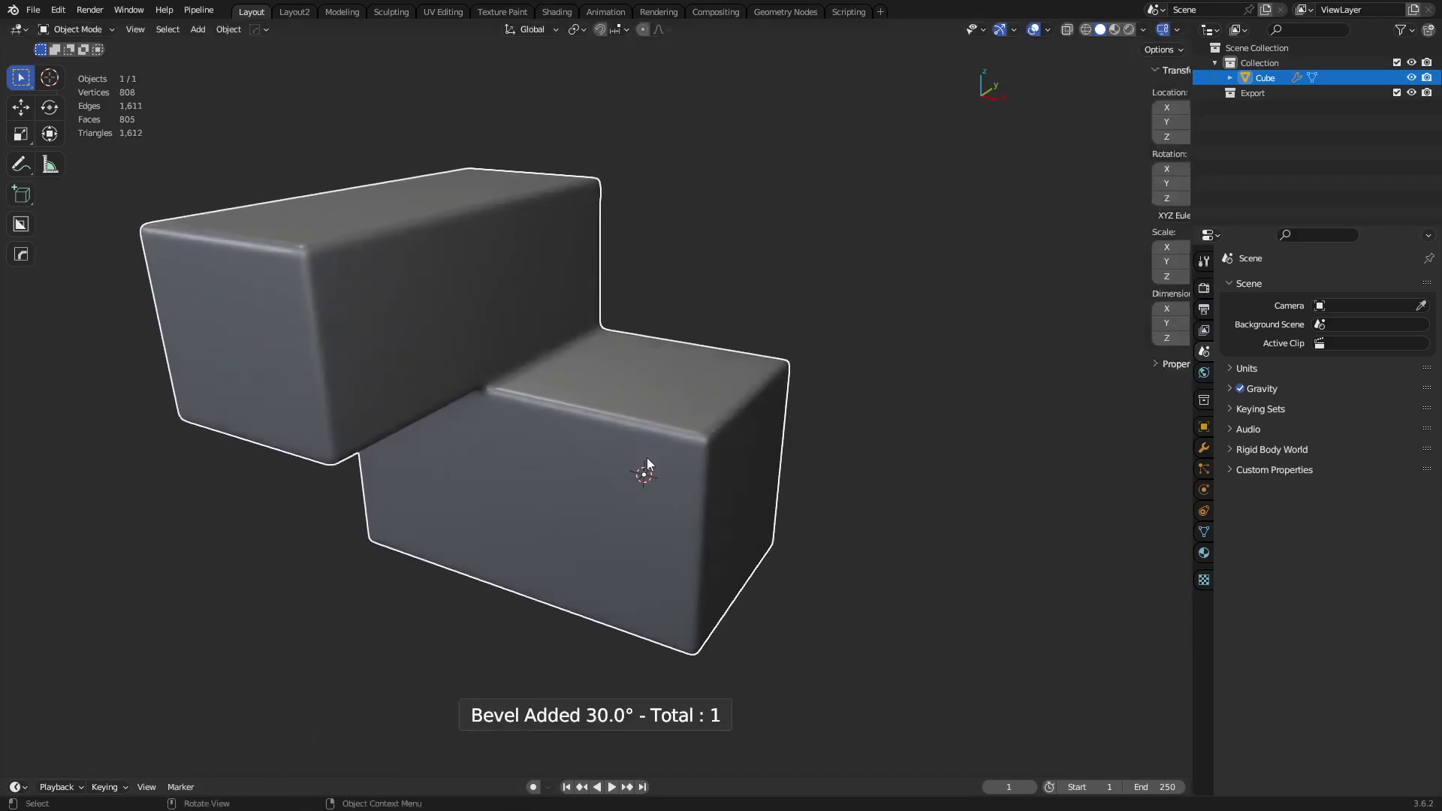
left_click(1204, 448)
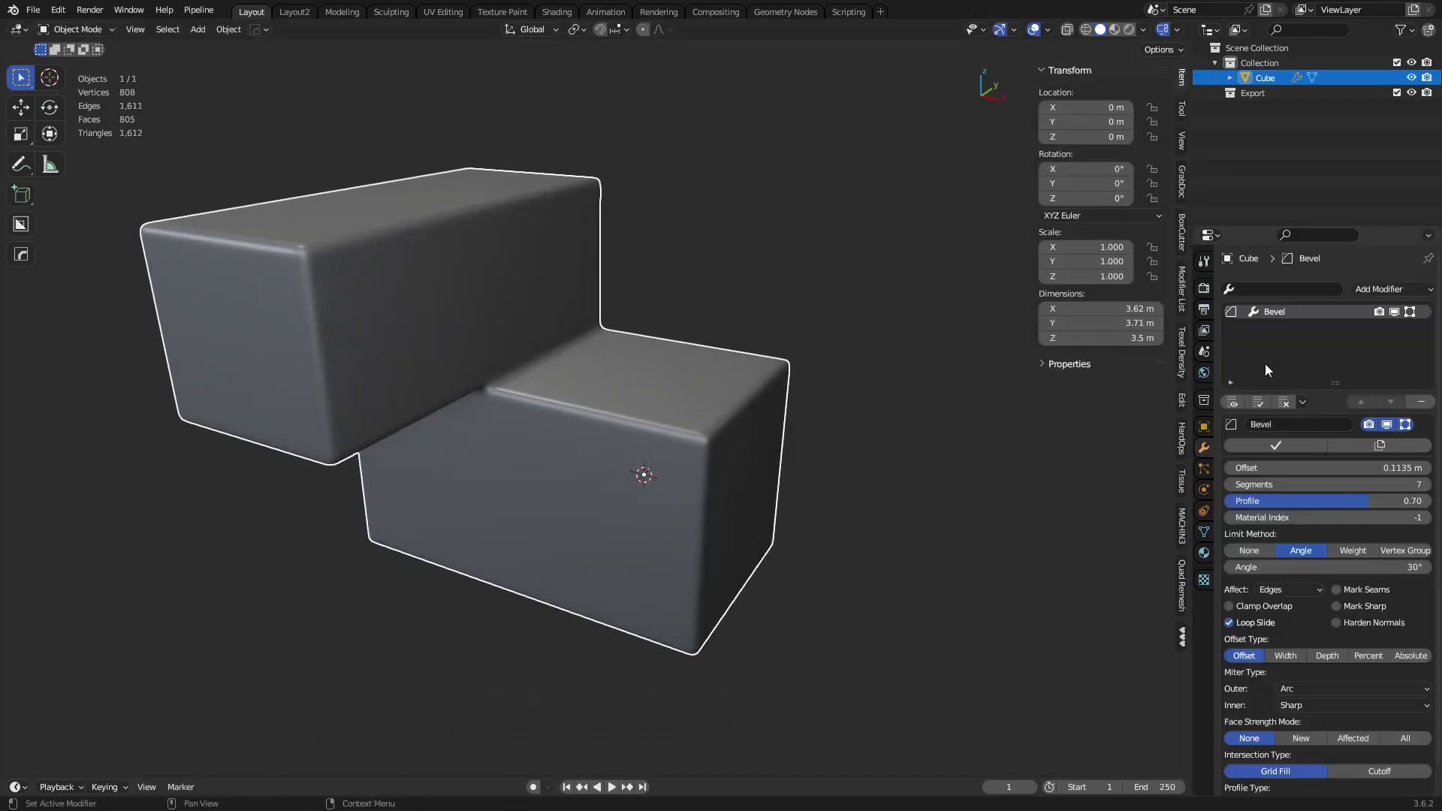
Duplicate the stepped block about 6.2 m along Y and remove the Bevel modifier from the copy.
middle_click_drag(908, 418, 650, 494)
key("shift+d")
key("y")
left_click(1007, 376)
left_click(1419, 402)
Subdivide the copy's whole mesh three times and add a Subdivision modifier at level 2.
middle_click_drag(837, 387, 676, 431, "shift")
key("ctrl+Tab")
left_click(792, 431)
right_click(884, 317)
left_click(853, 360)
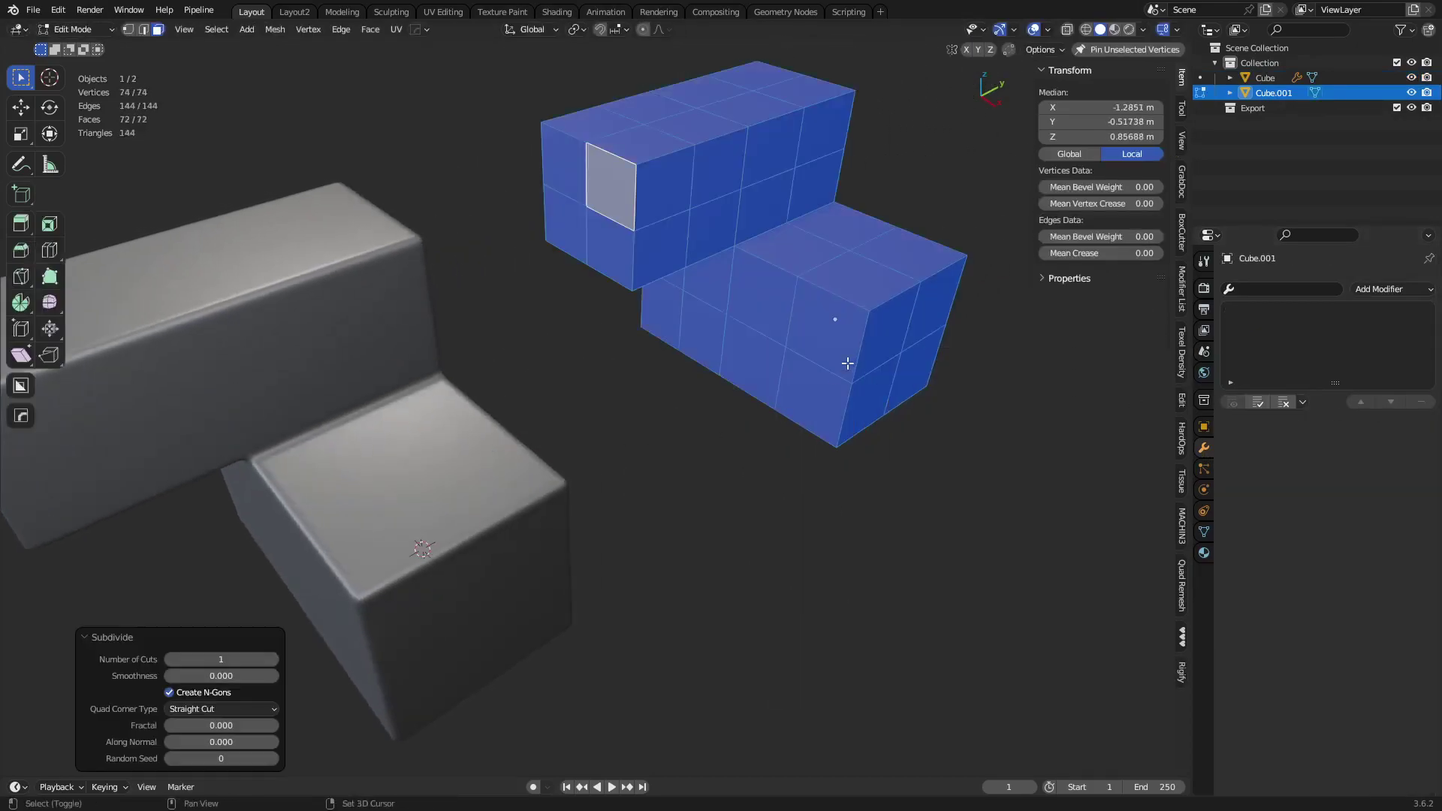
key("shift+r")
key("shift+r")
key("Tab")
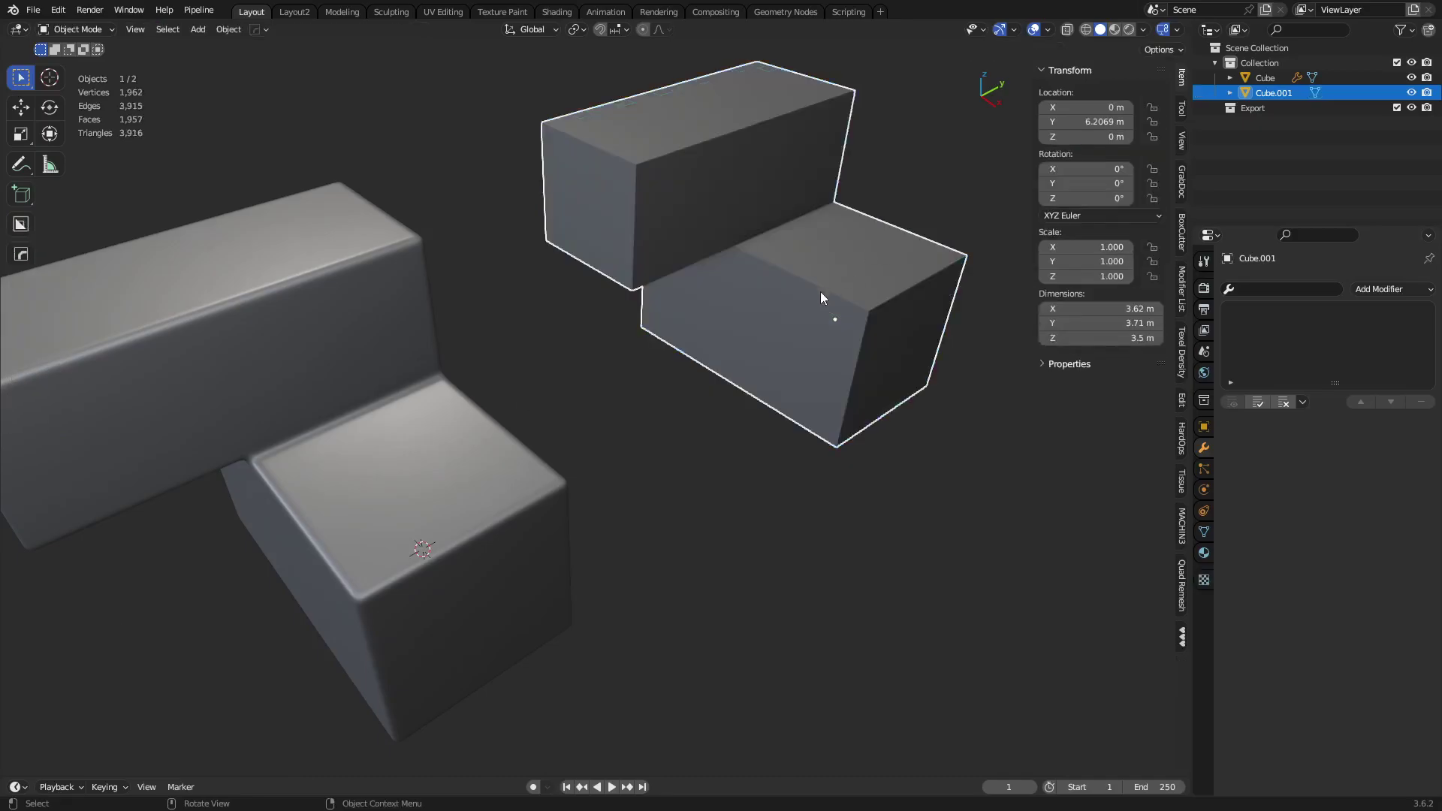
key("ctrl+2")
middle_click_drag(846, 331, 750, 428)
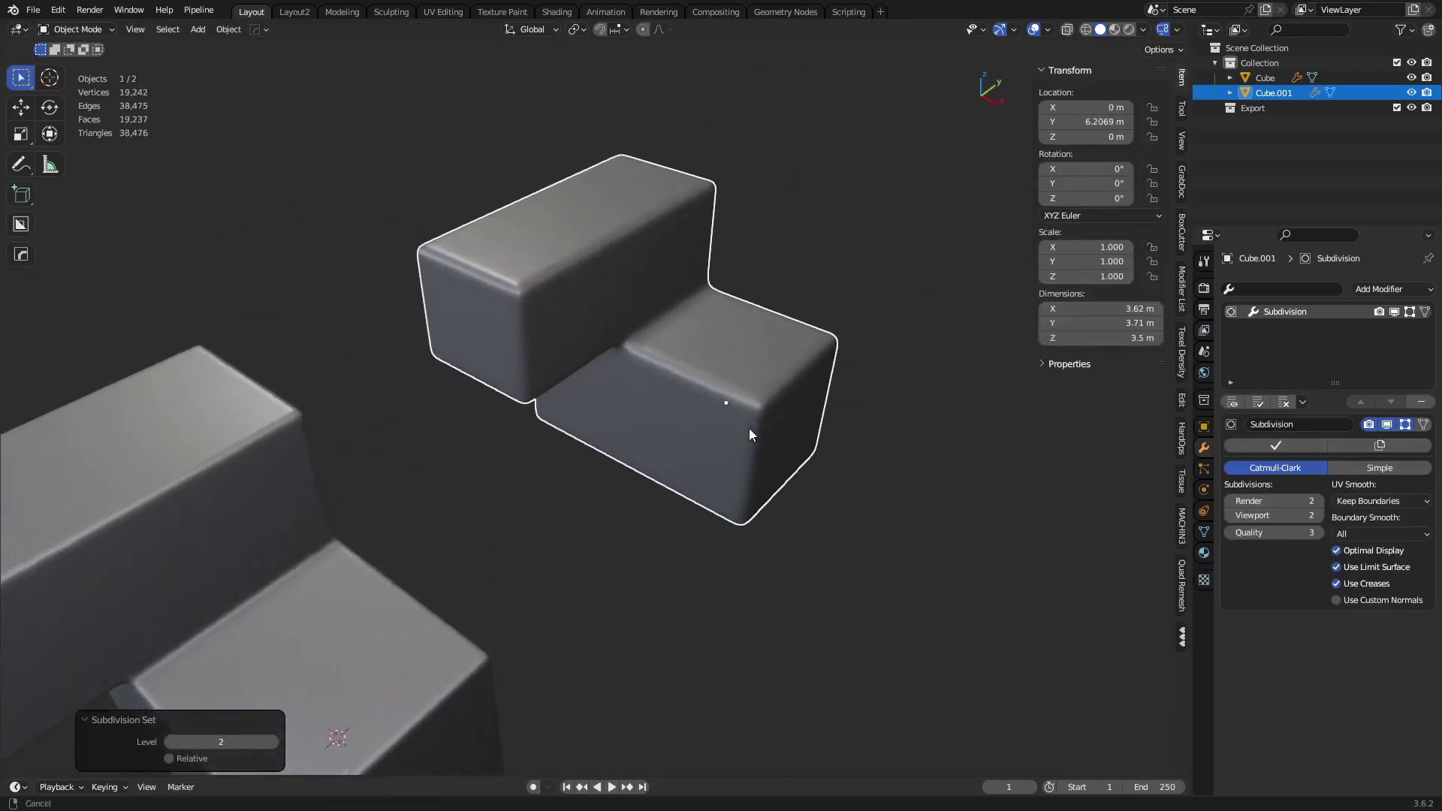
Add a Simple Deform modifier to the copy, twisting it about the Y axis by -108°.
left_click(1393, 291)
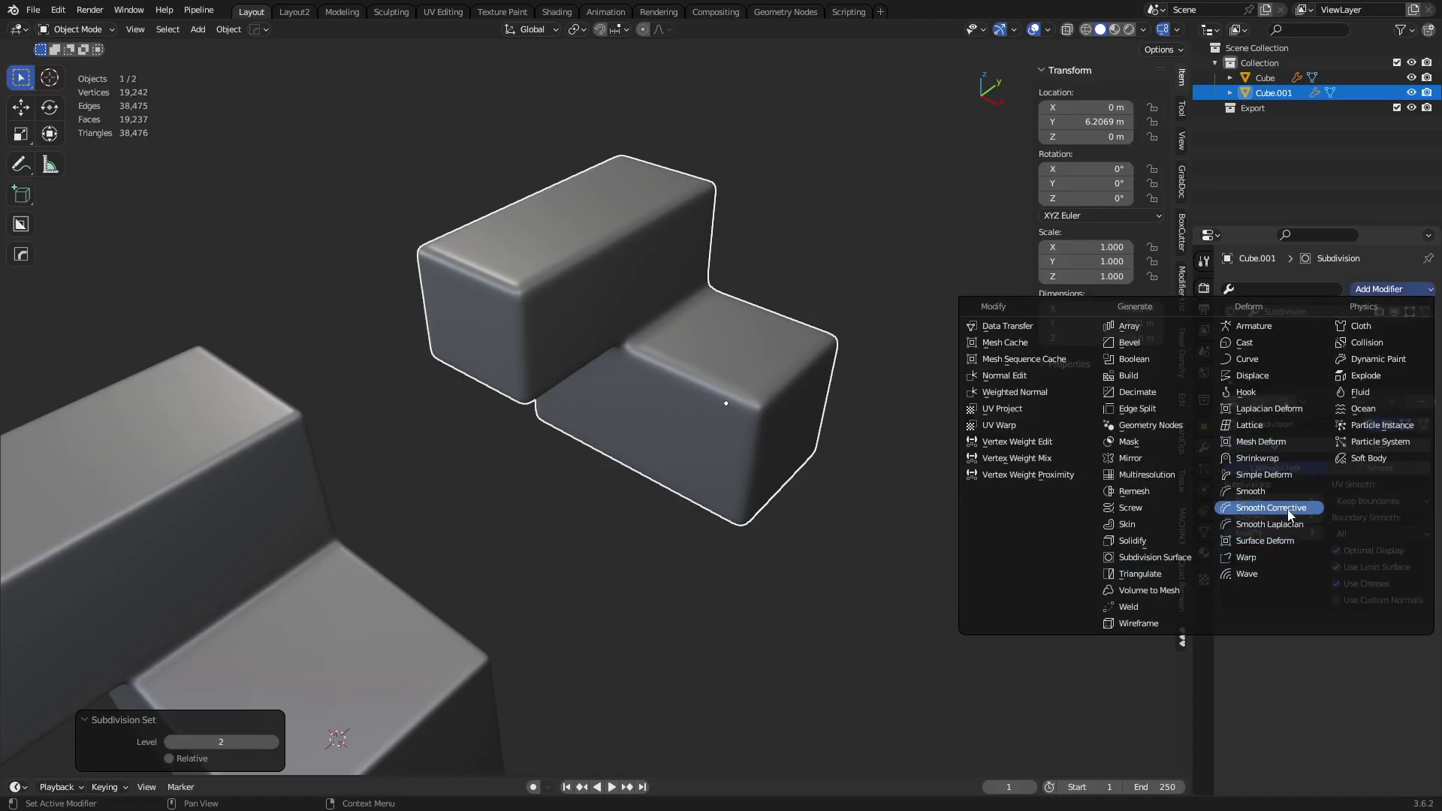
left_click(1270, 475)
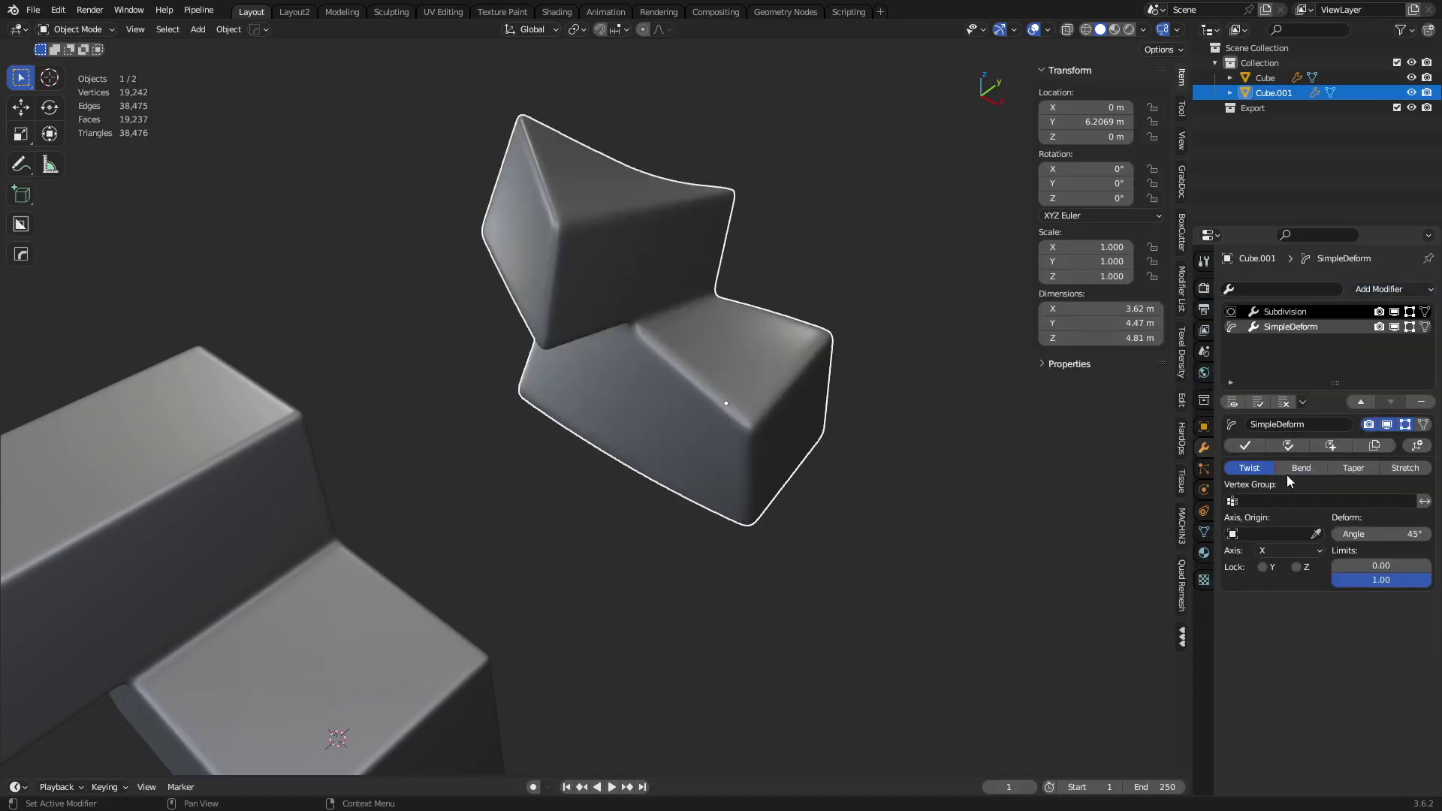
left_click(1287, 584)
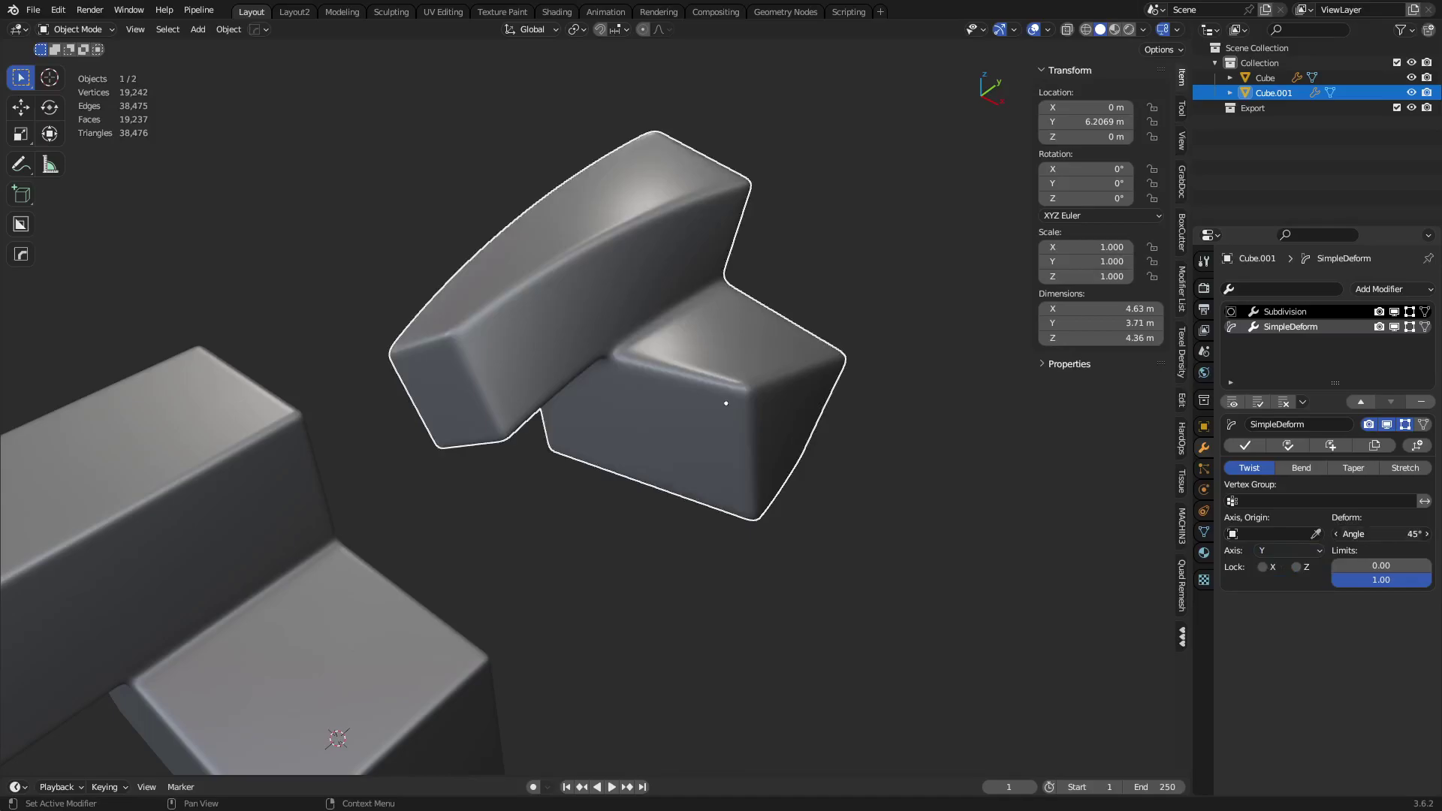
left_click_drag(1382, 534, 1427, 534)
scroll(304, 509, "down", 2)
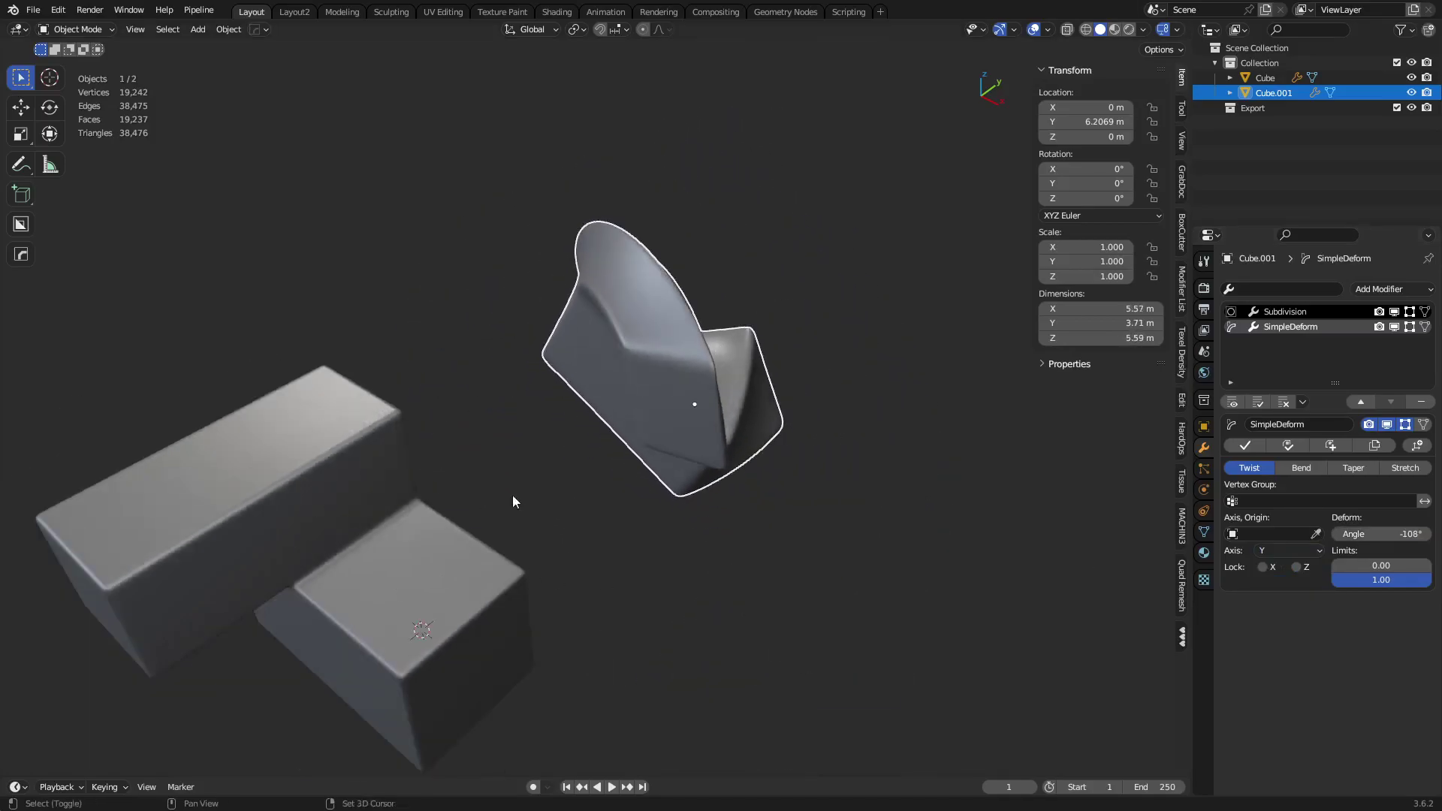
Select the original stepped block and show the wireframe overlay on the models.
middle_click_drag(518, 499, 759, 448, "shift")
left_click(518, 459)
key("shift+w")
middle_click_drag(588, 461, 631, 440, "shift")
scroll(631, 440, "up", 3)
Bevel the upper section's long inner top edge with a 0.964 m width and 6 segments, and return to Object Mode.
key("ctrl+Tab")
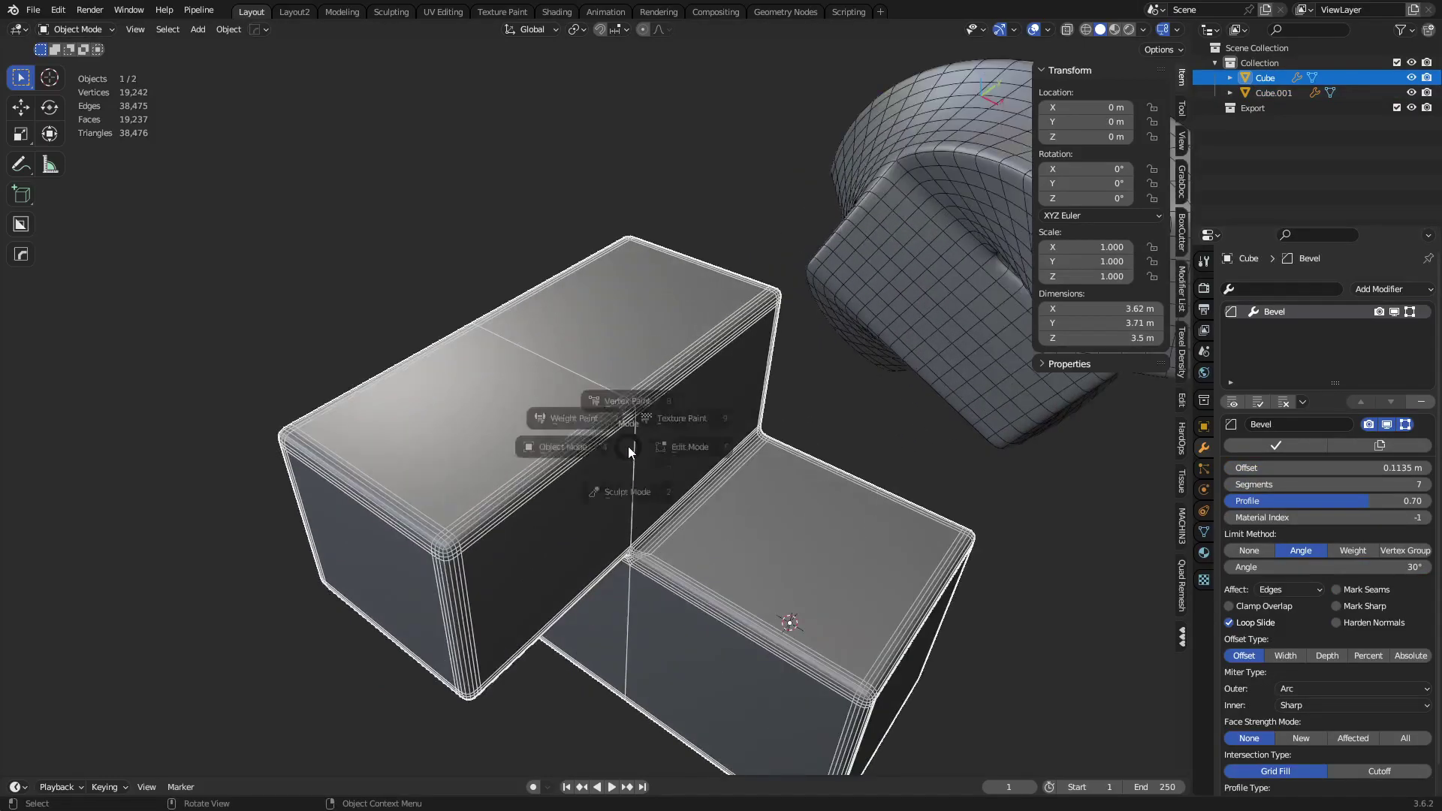
left_click(712, 446)
key("2")
left_click(576, 447)
left_click(685, 380, "shift")
key("ctrl+b")
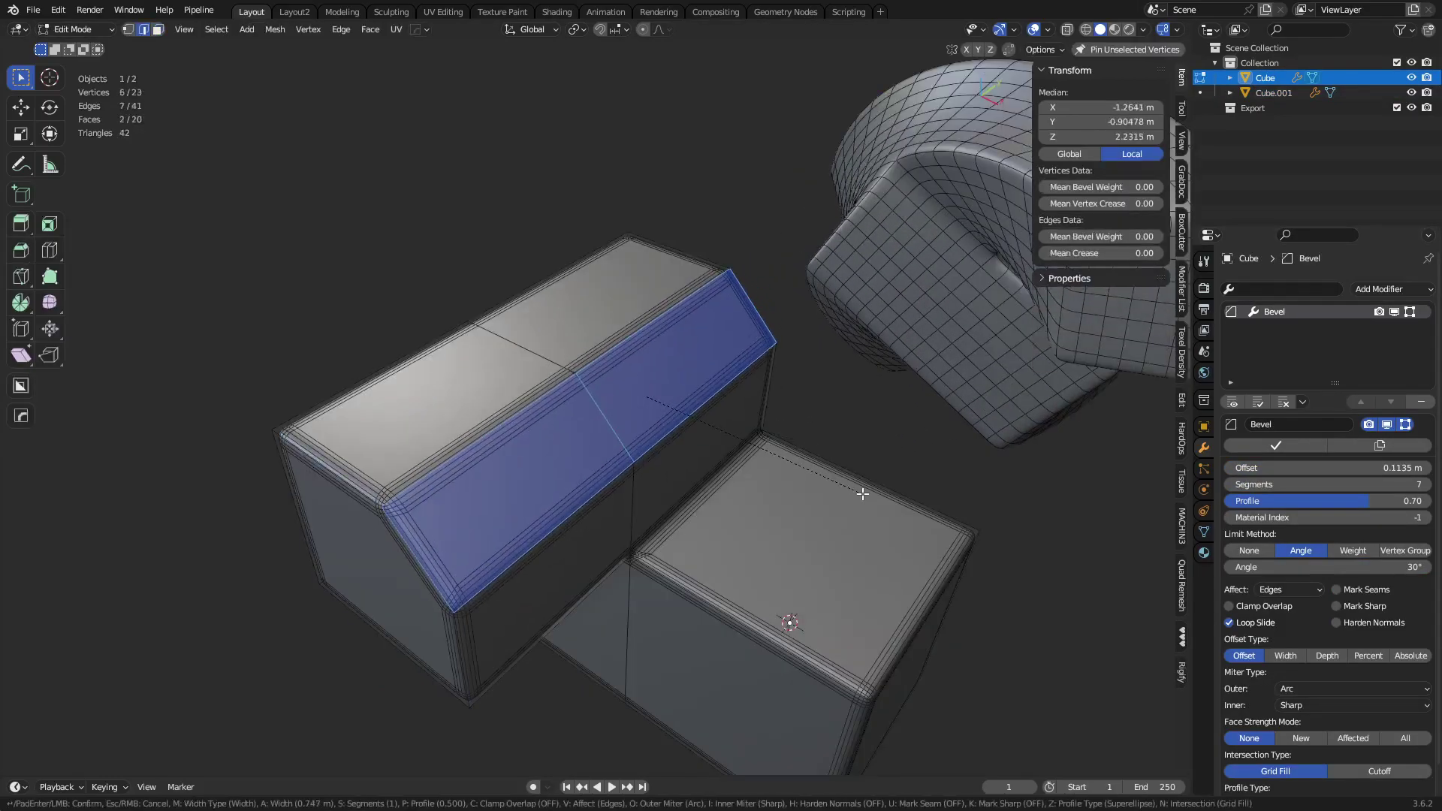
left_click(884, 522)
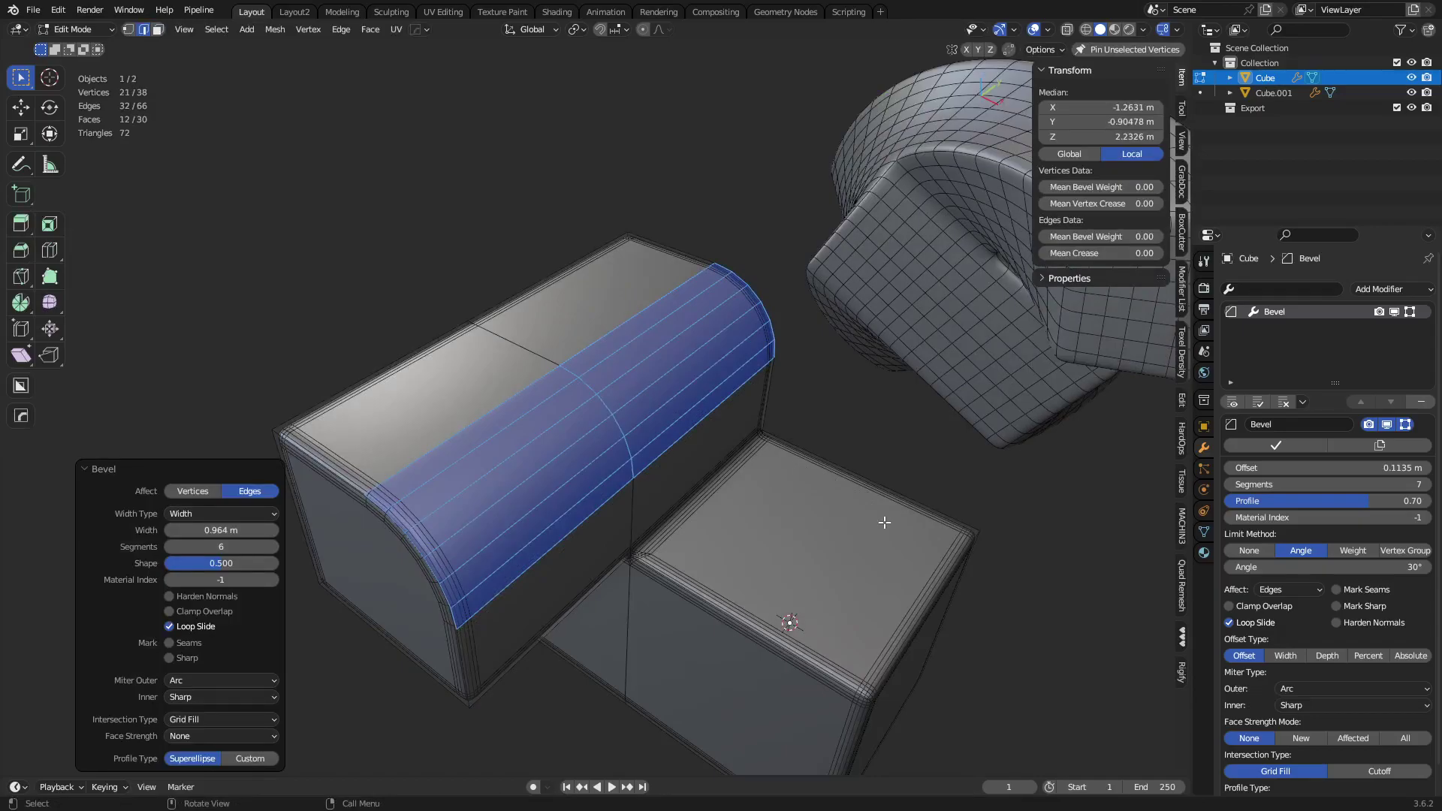
key("ctrl+Tab")
left_click(781, 524)
left_click(808, 385)
Add two centered loop cuts to the original block, one through the upper section's front half and one through its rear half and the lower section.
middle_click(660, 463, "alt")
scroll(638, 476, "up", 3)
middle_click_drag(691, 429, 758, 443, "shift")
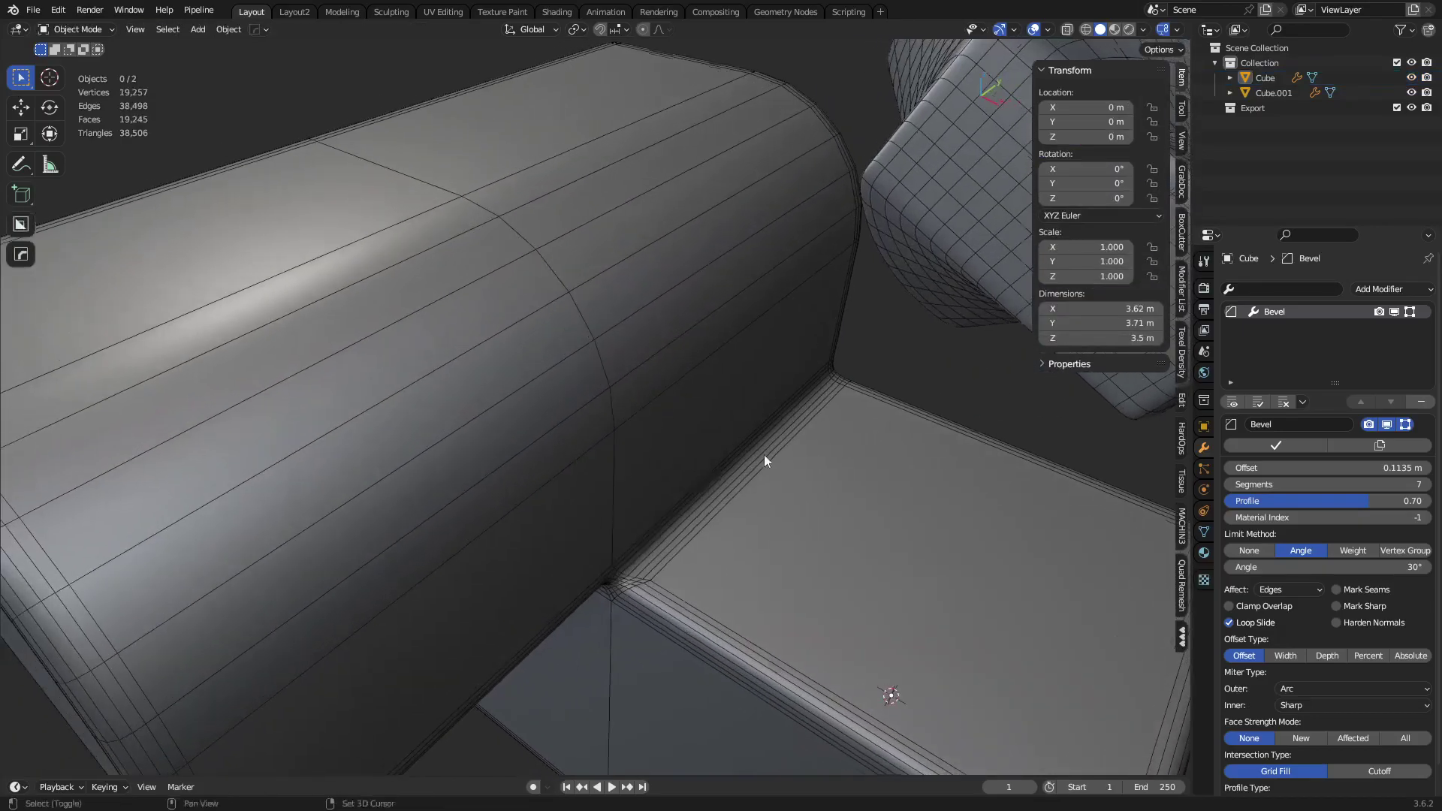
scroll(759, 443, "down", 5)
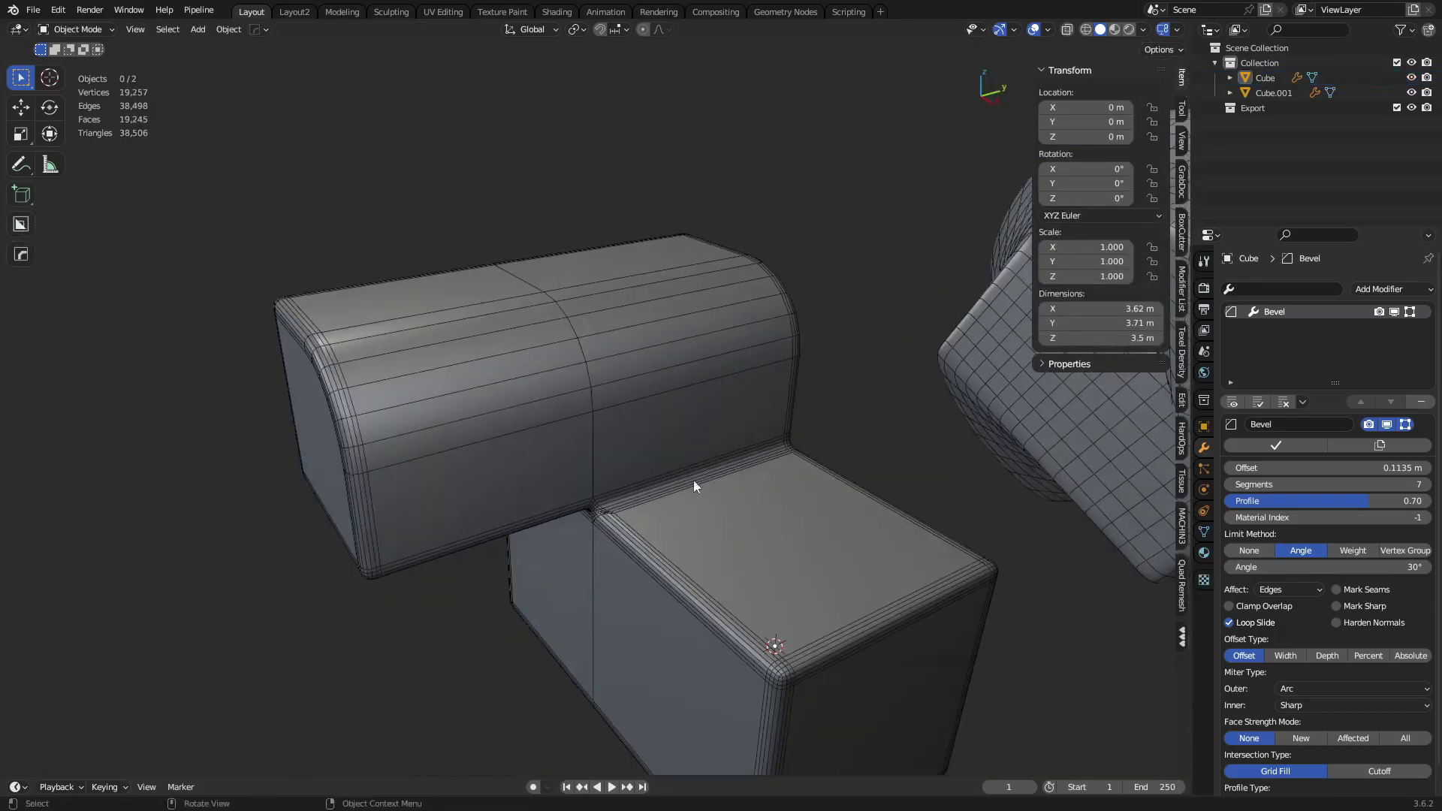
key("ctrl+Tab")
left_click(679, 454)
key("ctrl+r")
left_click(696, 361)
right_click(697, 361)
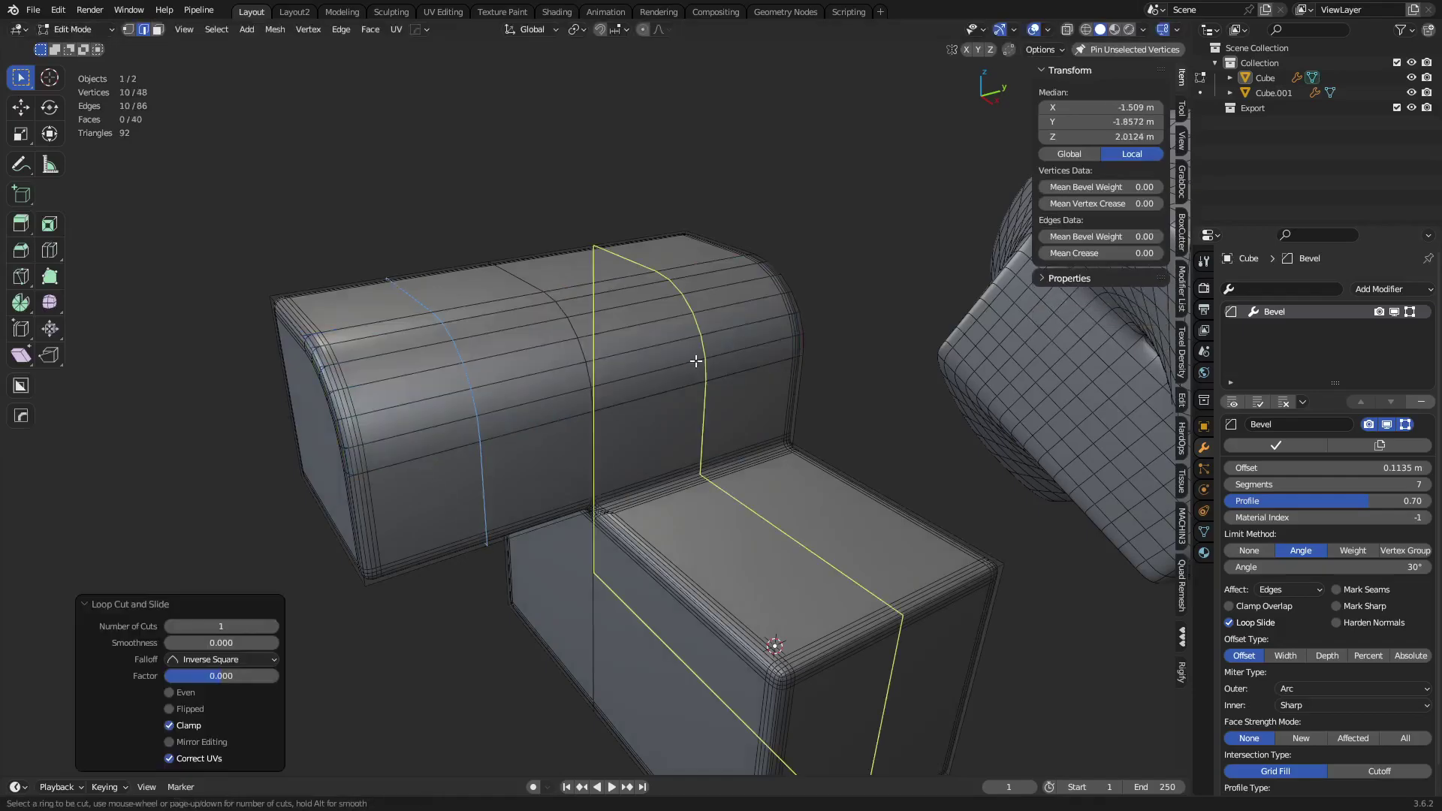
left_click(696, 361)
right_click(696, 362)
middle_click_drag(691, 592, 728, 579)
key("ctrl+Tab")
left_click(647, 579)
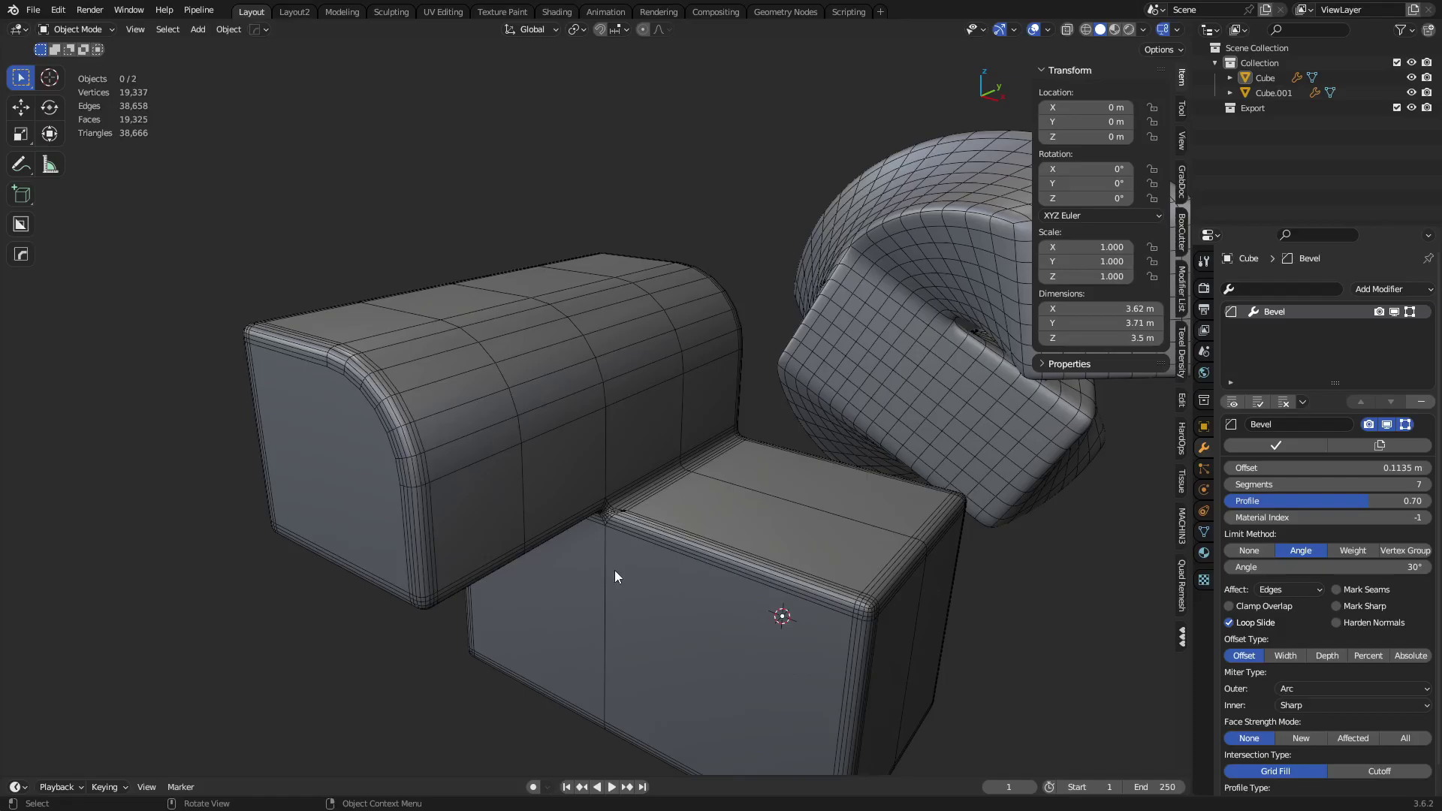
Compare the wireframe topology of the original beveled block with that of the evenly subdivided twisted copy.
middle_click_drag(809, 493, 582, 411)
left_click(583, 412)
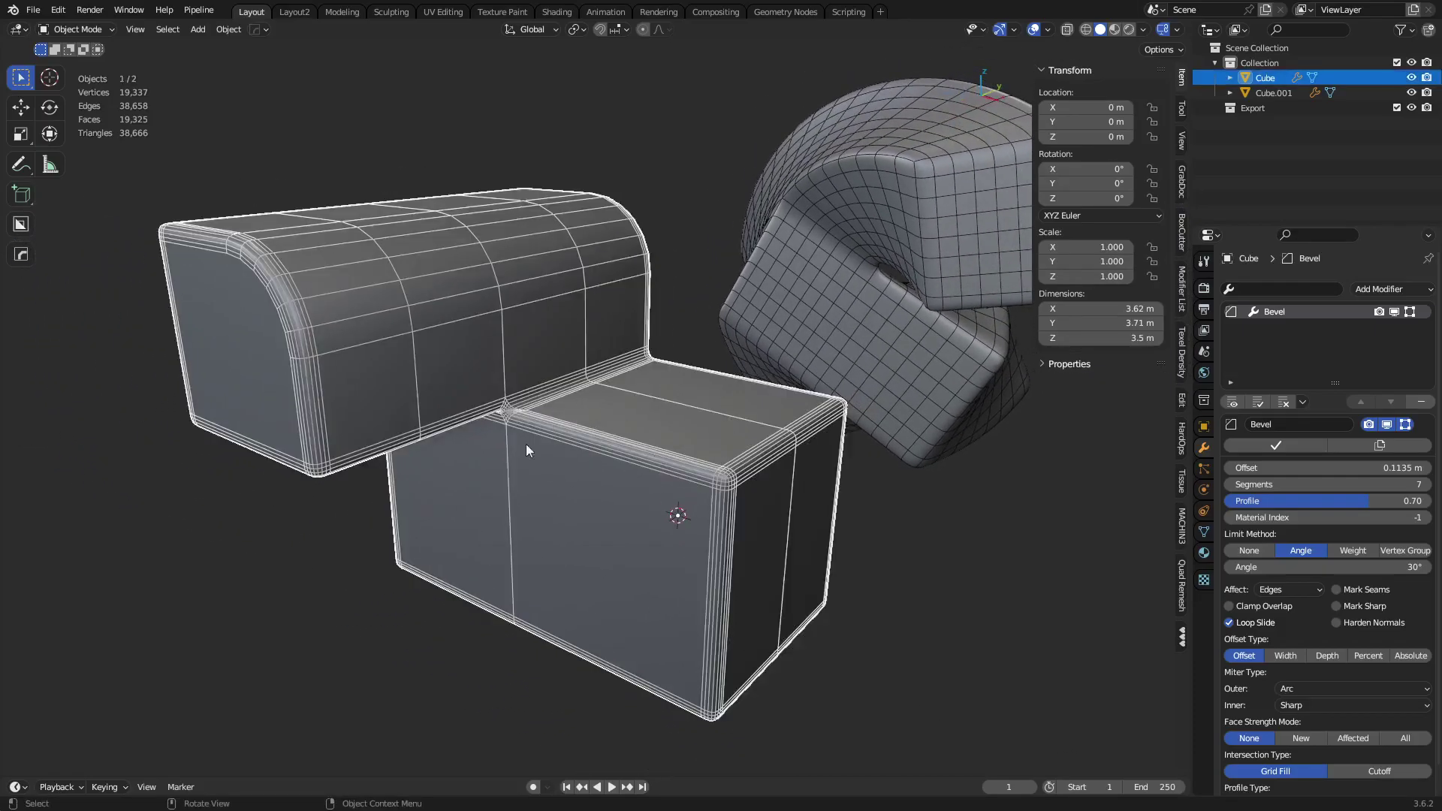
middle_click_drag(669, 423, 502, 410)
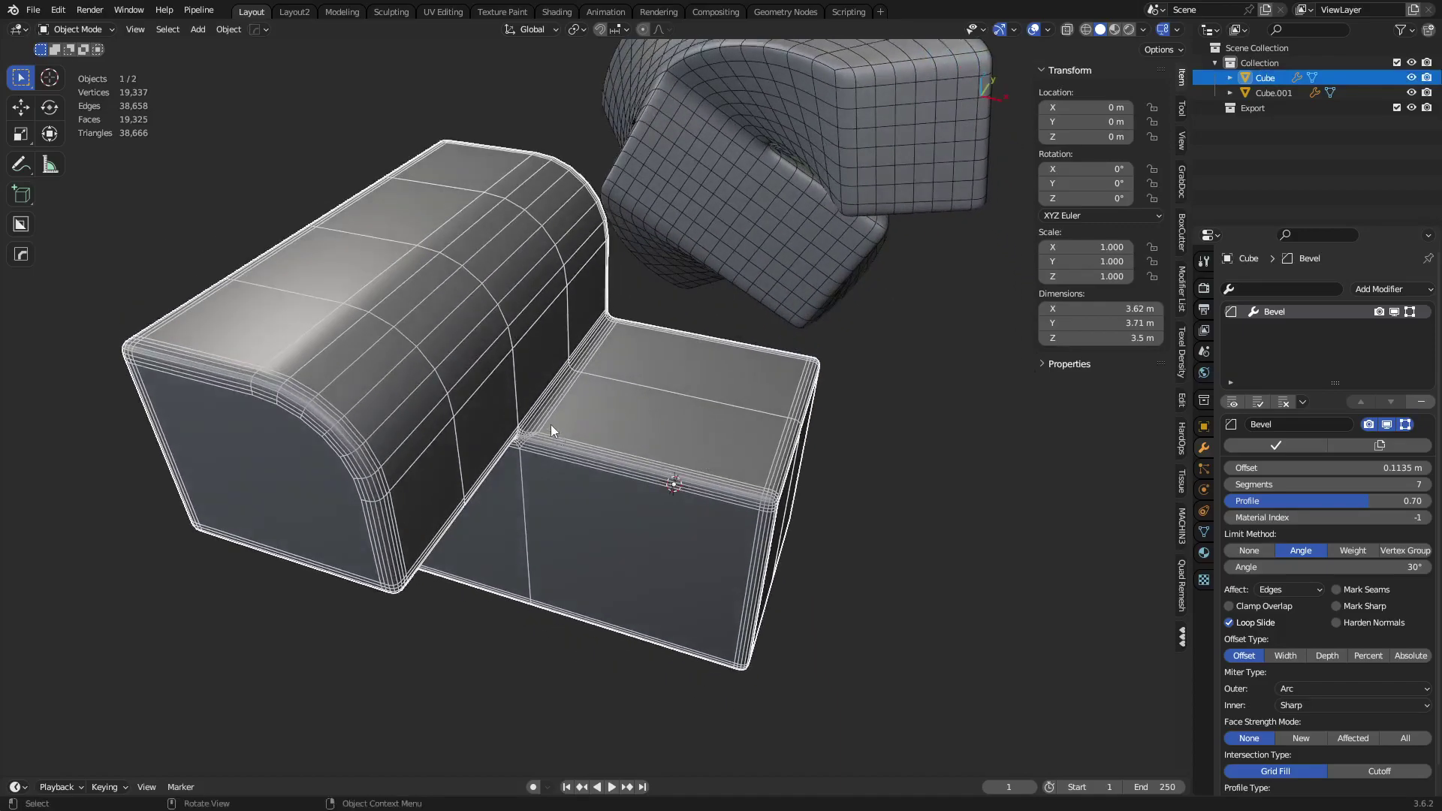
middle_click_drag(673, 421, 556, 479)
middle_click_drag(450, 369, 985, 359)
left_click(855, 350)
middle_click_drag(854, 350, 755, 404)
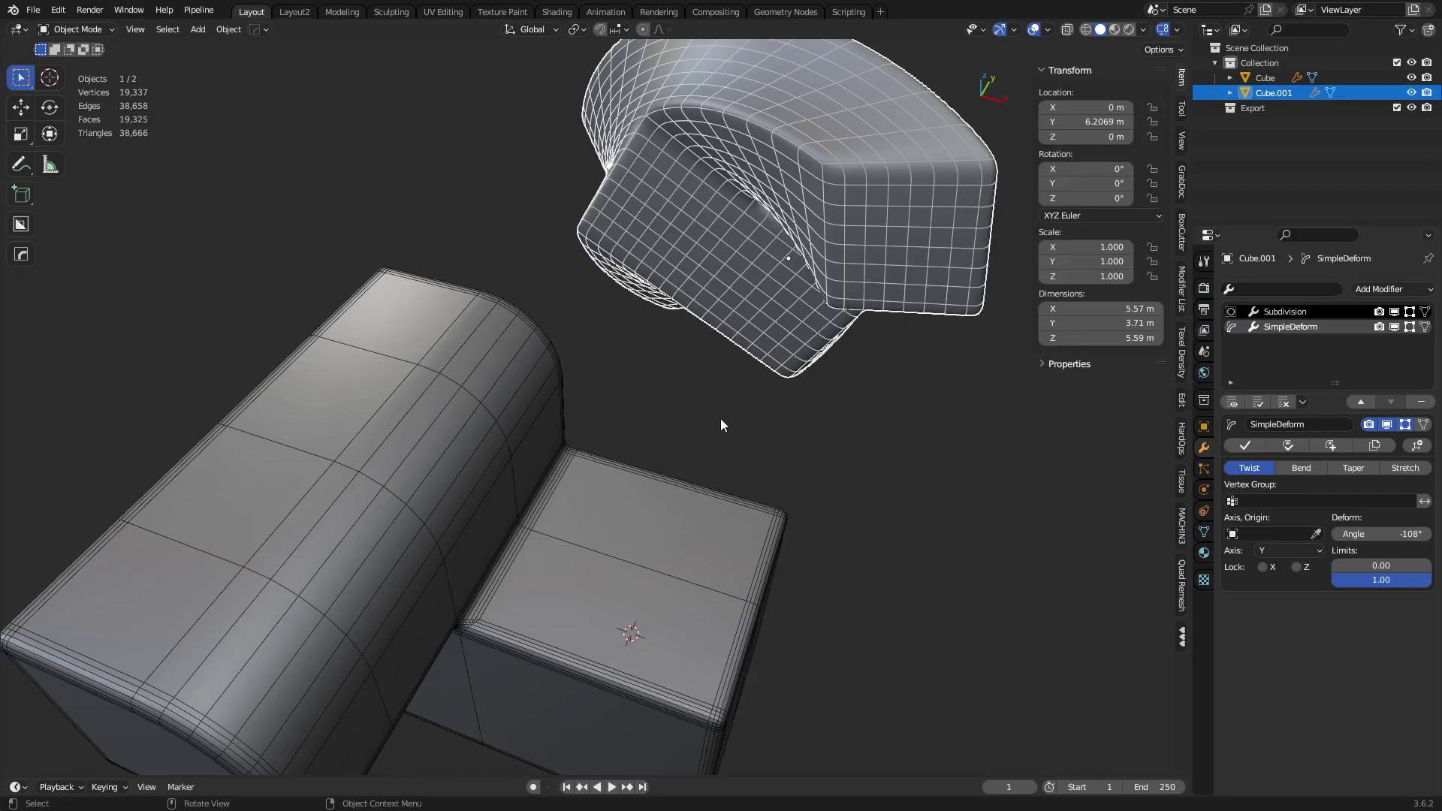
Remove the Simple Deform modifier from the subdivided copy.
mouse_move(780, 318)
middle_mouse_down()
mouse_move(727, 246)
mouse_move(660, 362)
mouse_move(792, 319)
middle_mouse_up()
middle_click_drag(605, 353, 665, 387)
left_click(1422, 403)
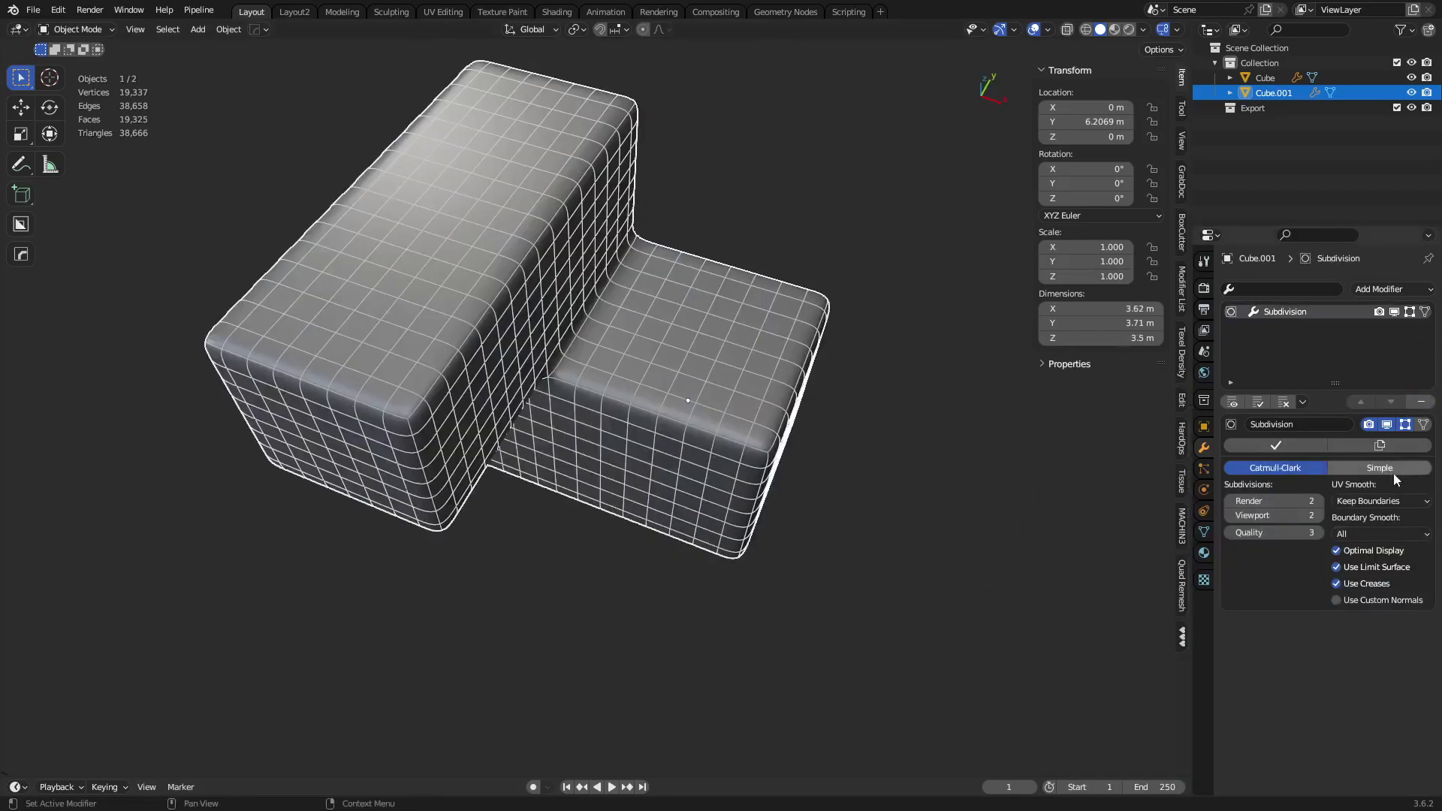
Add the Basis and Key 1 shape keys to the subdivided copy.
mouse_move(819, 481)
middle_mouse_down()
mouse_move(756, 451)
mouse_move(819, 489)
middle_mouse_up()
left_click(1204, 532)
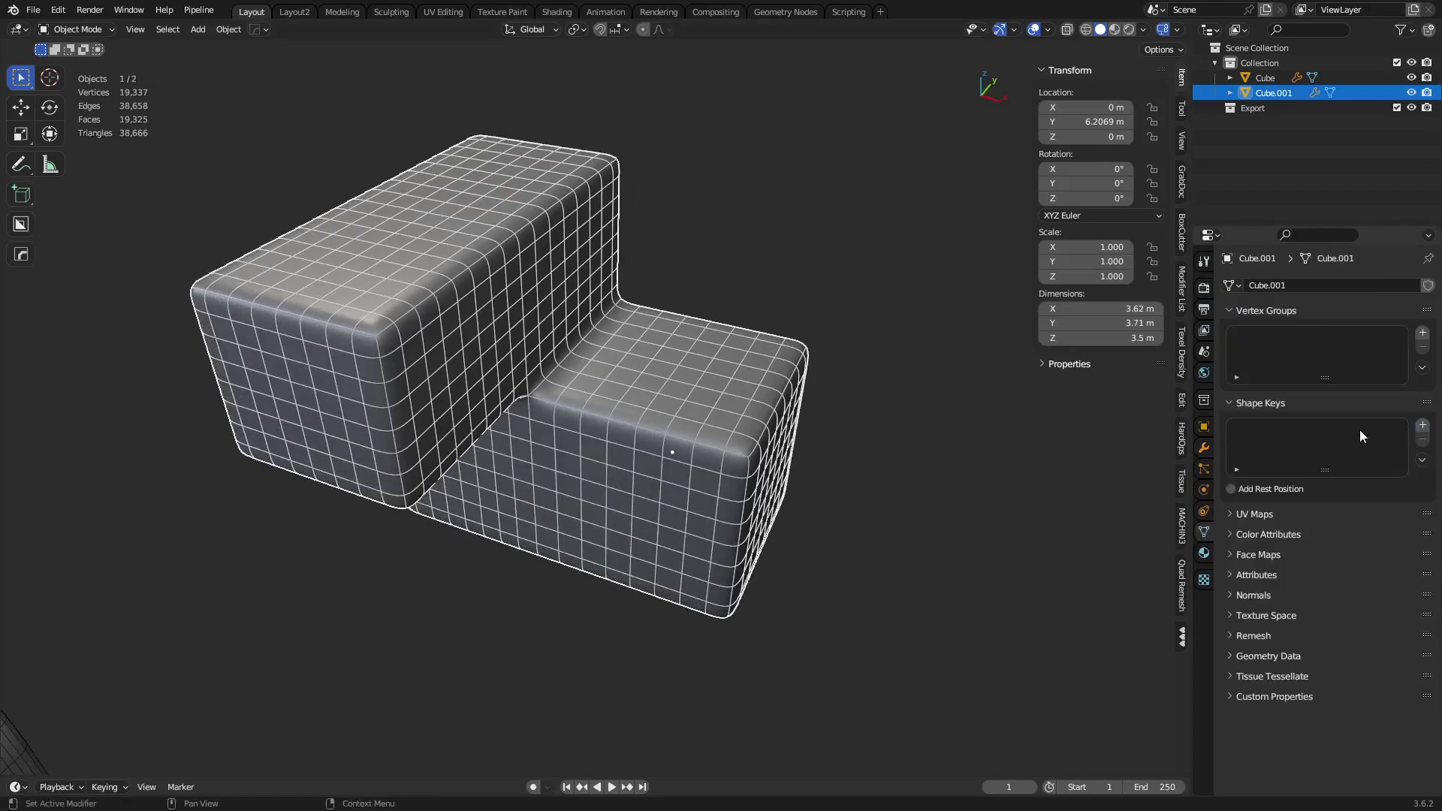
left_click(1422, 425)
left_click(1422, 425)
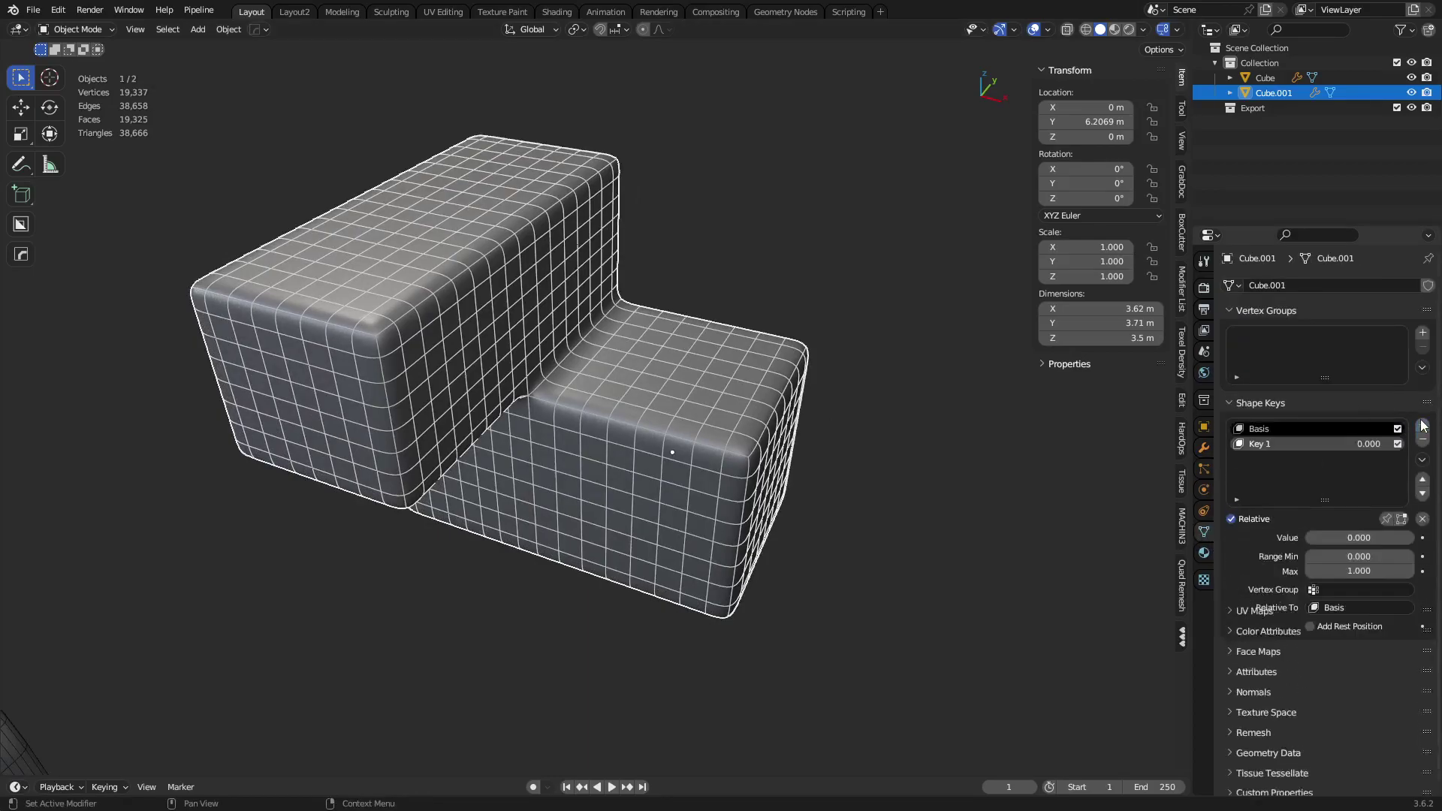
Switch the copy to Sculpt Mode and set up the Cloth brush with a 187 px radius and Grab deformation.
key("ctrl+Tab")
left_click(772, 547)
left_click(21, 391)
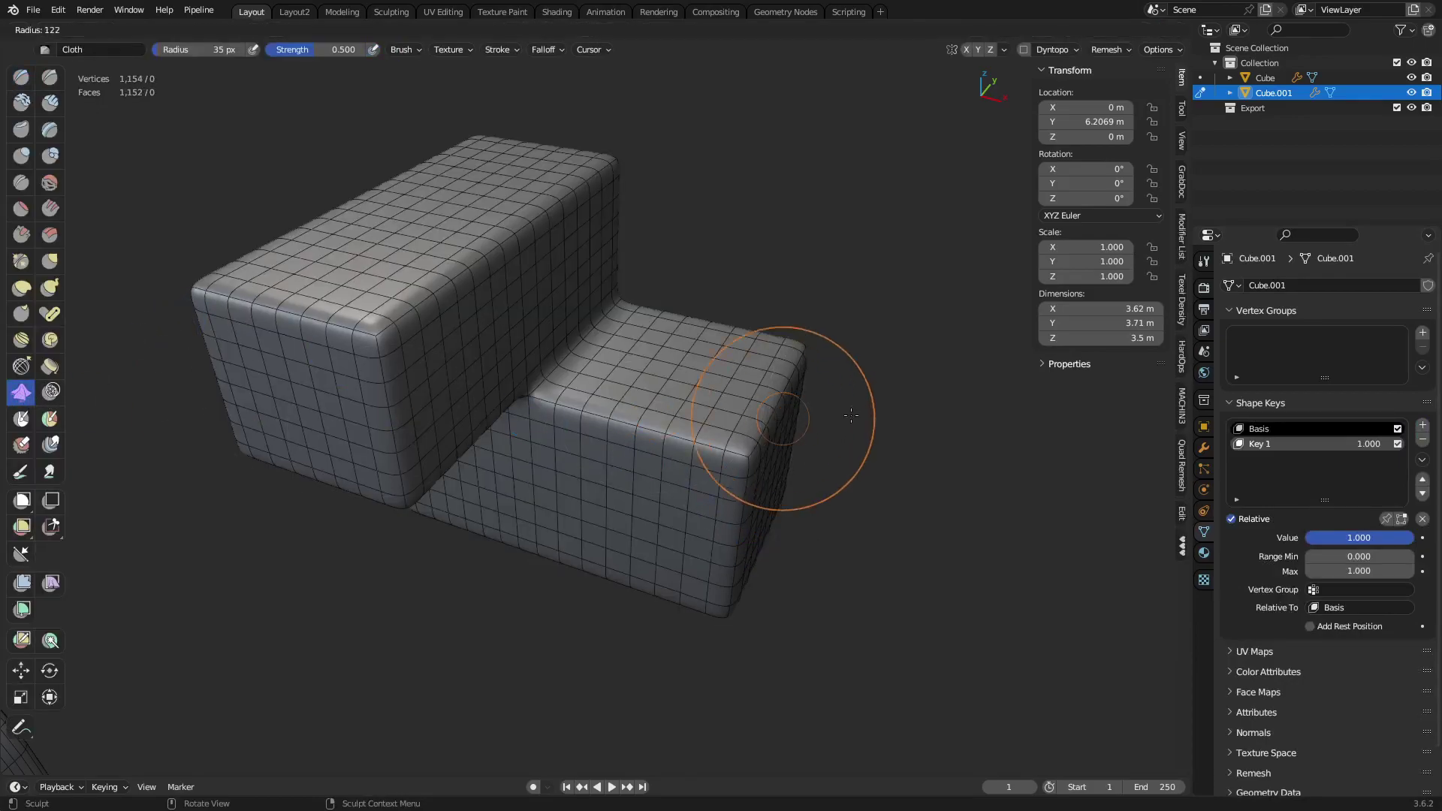
middle_click_drag(694, 351, 561, 257)
left_click(406, 51)
left_click(435, 273)
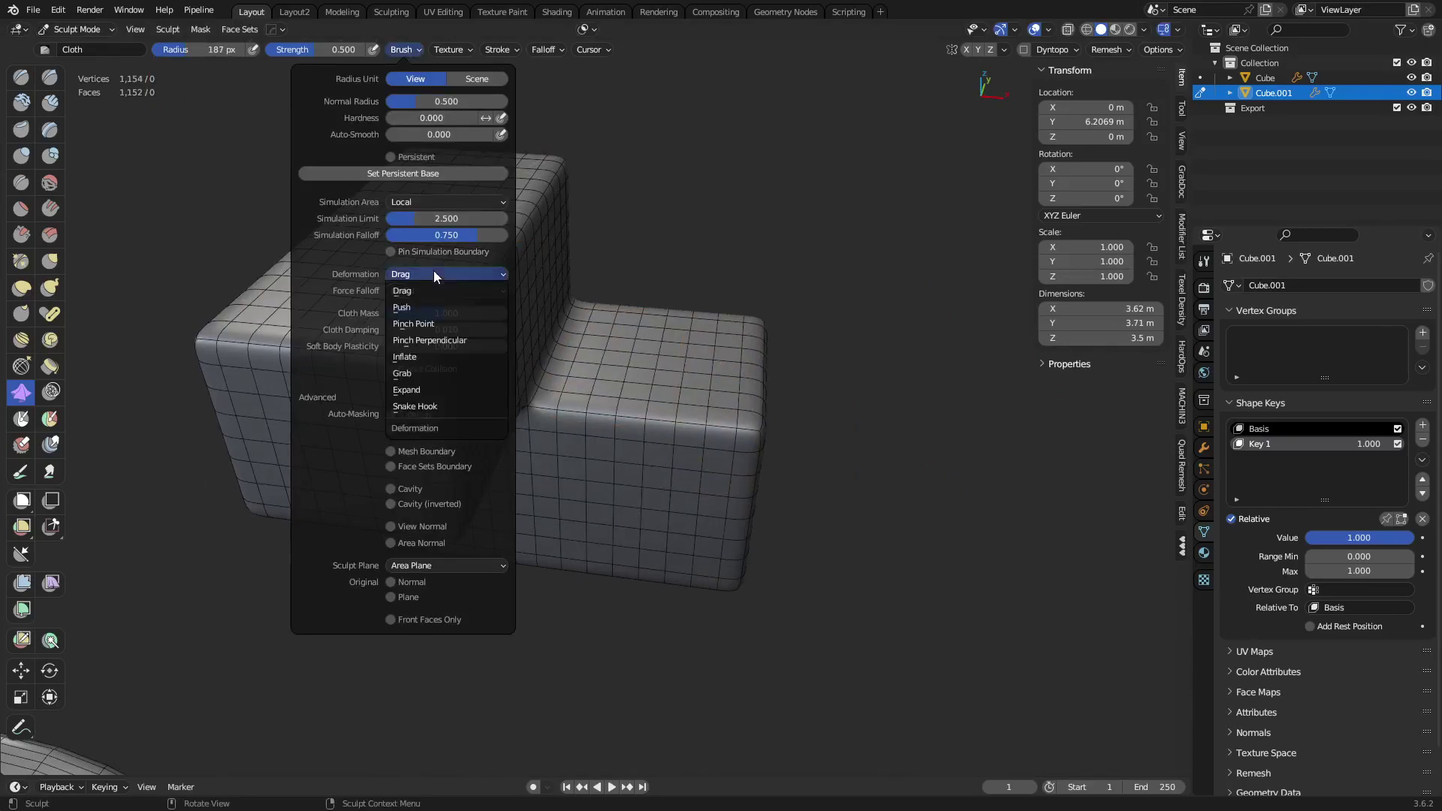
left_click(425, 374)
Deform the copy's lower and upper sections with Cloth brush strokes, enlarging the radius to 317 px, and return to Object Mode.
middle_click_drag(643, 434, 752, 411)
mouse_move(736, 434)
left_mouse_down()
mouse_move(670, 436)
mouse_move(669, 420)
mouse_move(455, 390)
mouse_move(432, 374)
left_mouse_up()
key("f")
left_click(926, 434)
left_click_drag(635, 456, 526, 408)
left_click_drag(389, 290, 401, 316)
left_click_drag(448, 265, 456, 315)
key("ctrl+Tab")
left_click(713, 454)
Lower the Key 1 shape key's value to 0 and raise it back to 1 to compare the two shapes.
middle_click_drag(714, 454, 660, 462)
scroll(661, 462, "up", 2)
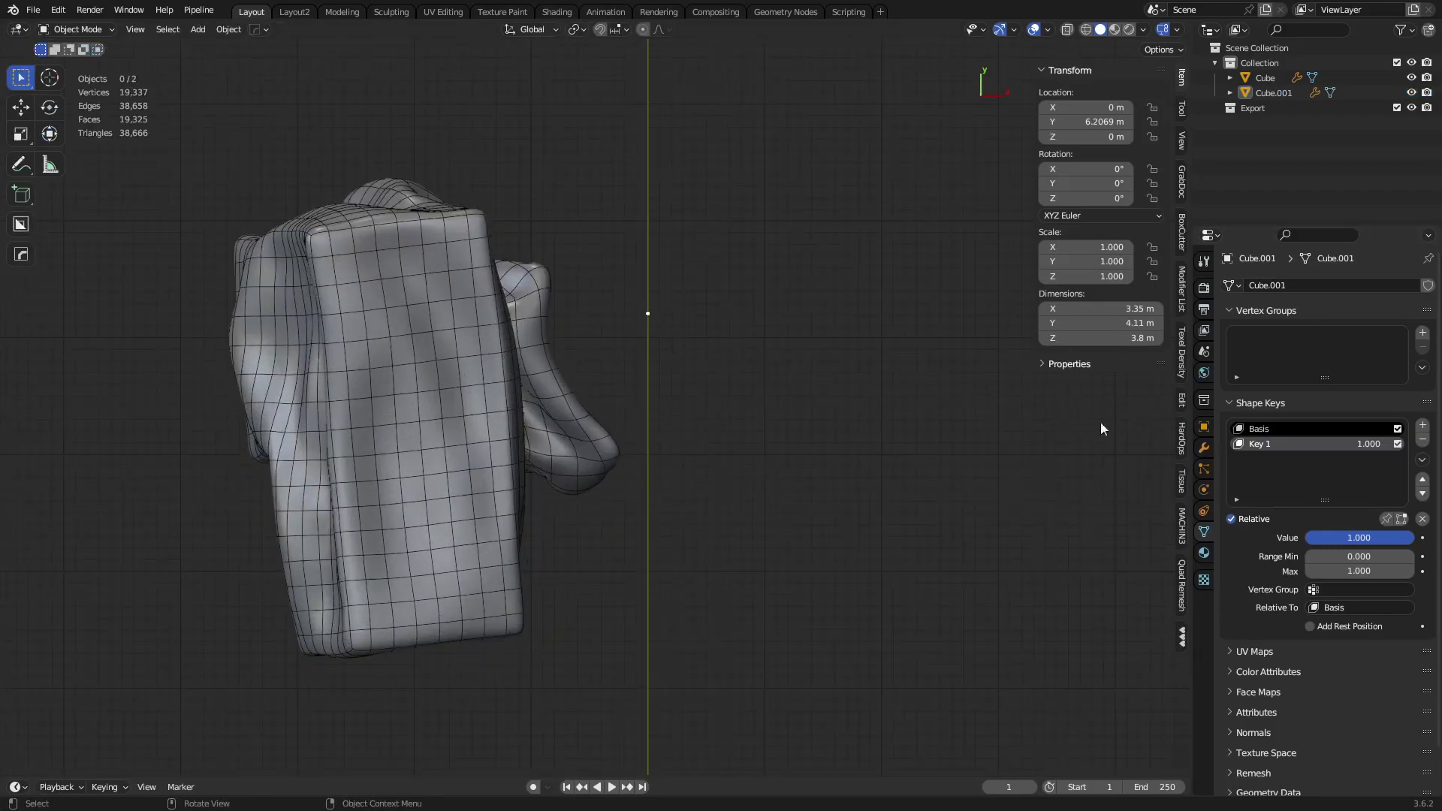
left_click_drag(1412, 538, 1307, 538)
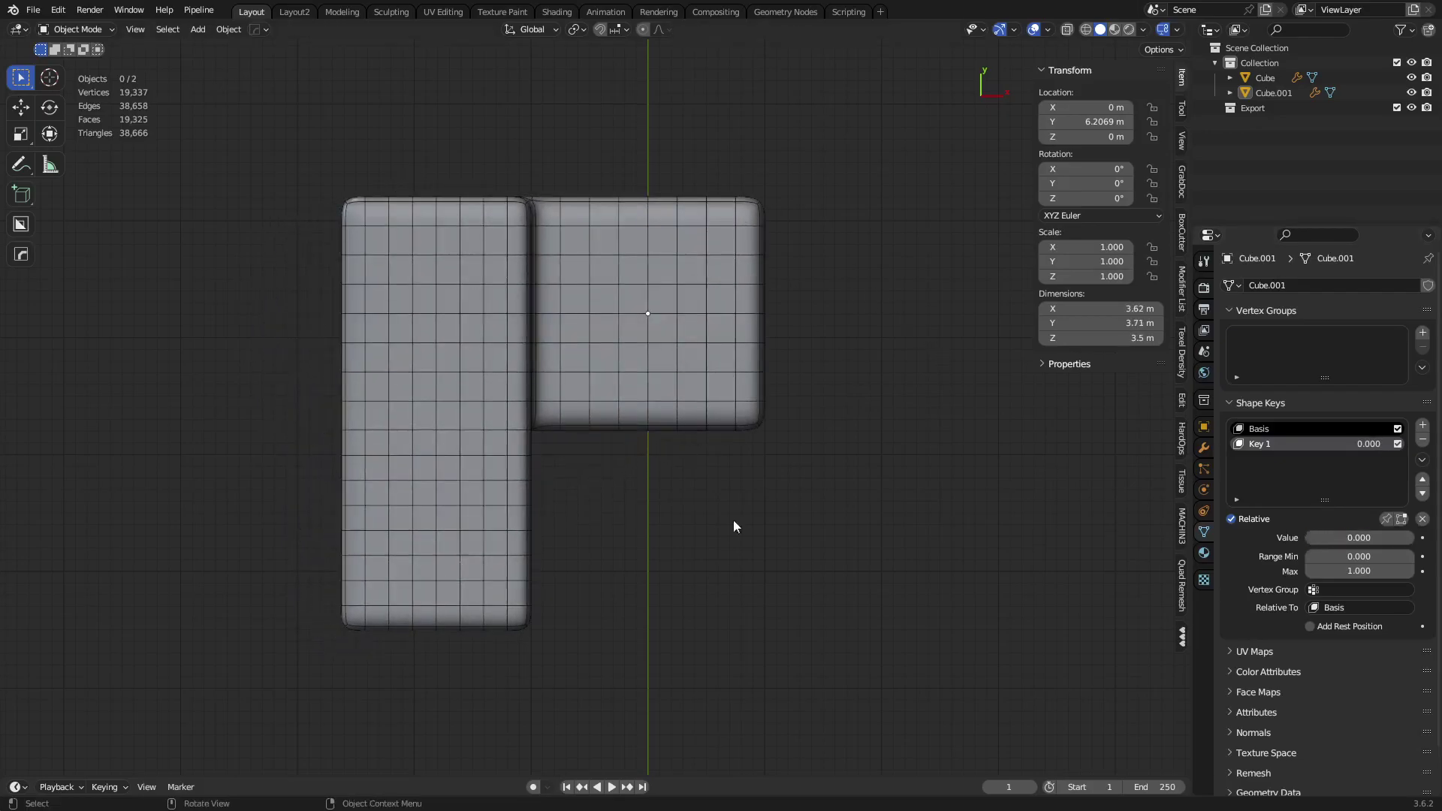
left_click_drag(1307, 538, 1412, 537)
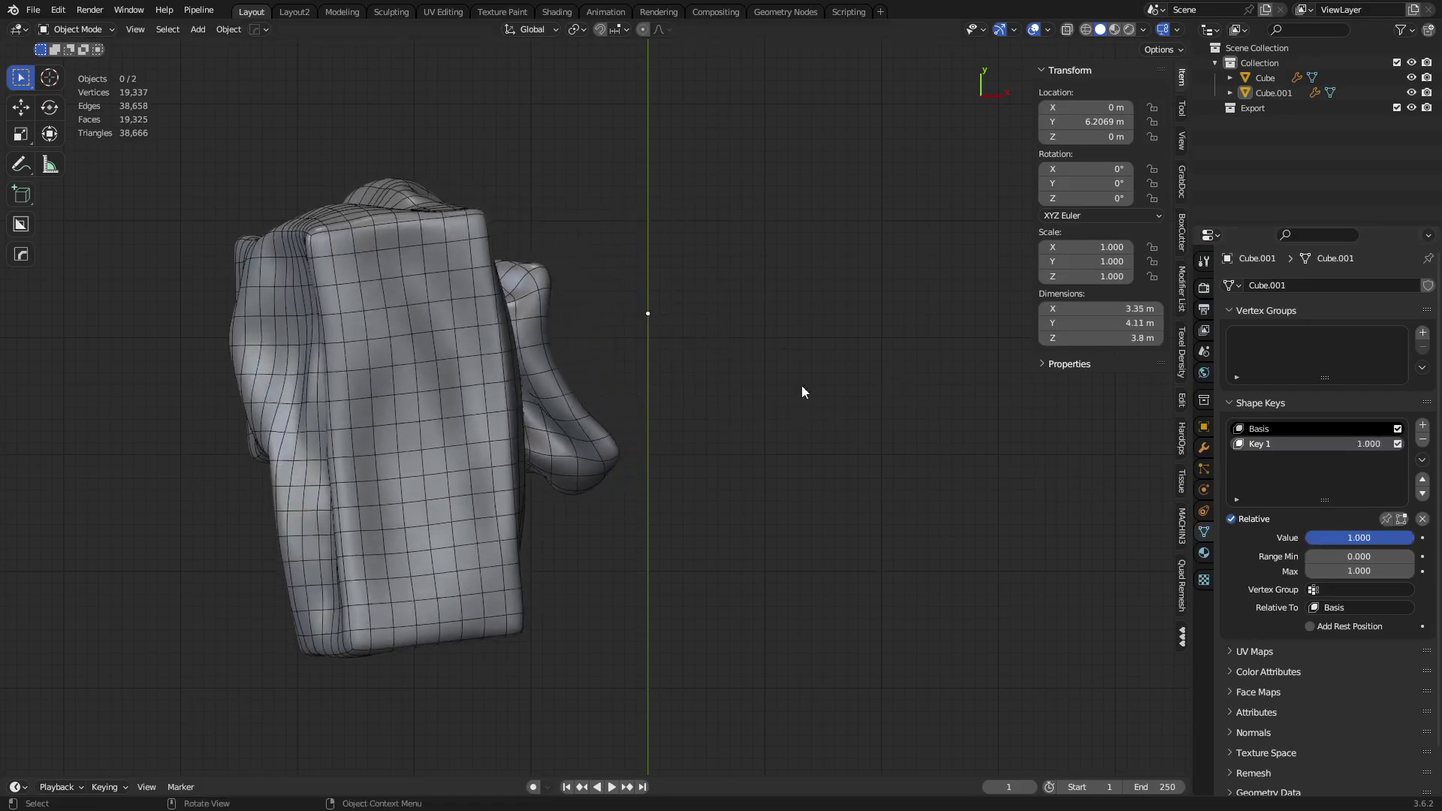
Examine the cloth-sculpted copy from several angles alongside the original beveled block.
middle_click_drag(880, 470, 683, 451)
scroll(596, 415, "up", 3)
scroll(544, 228, "down", 5)
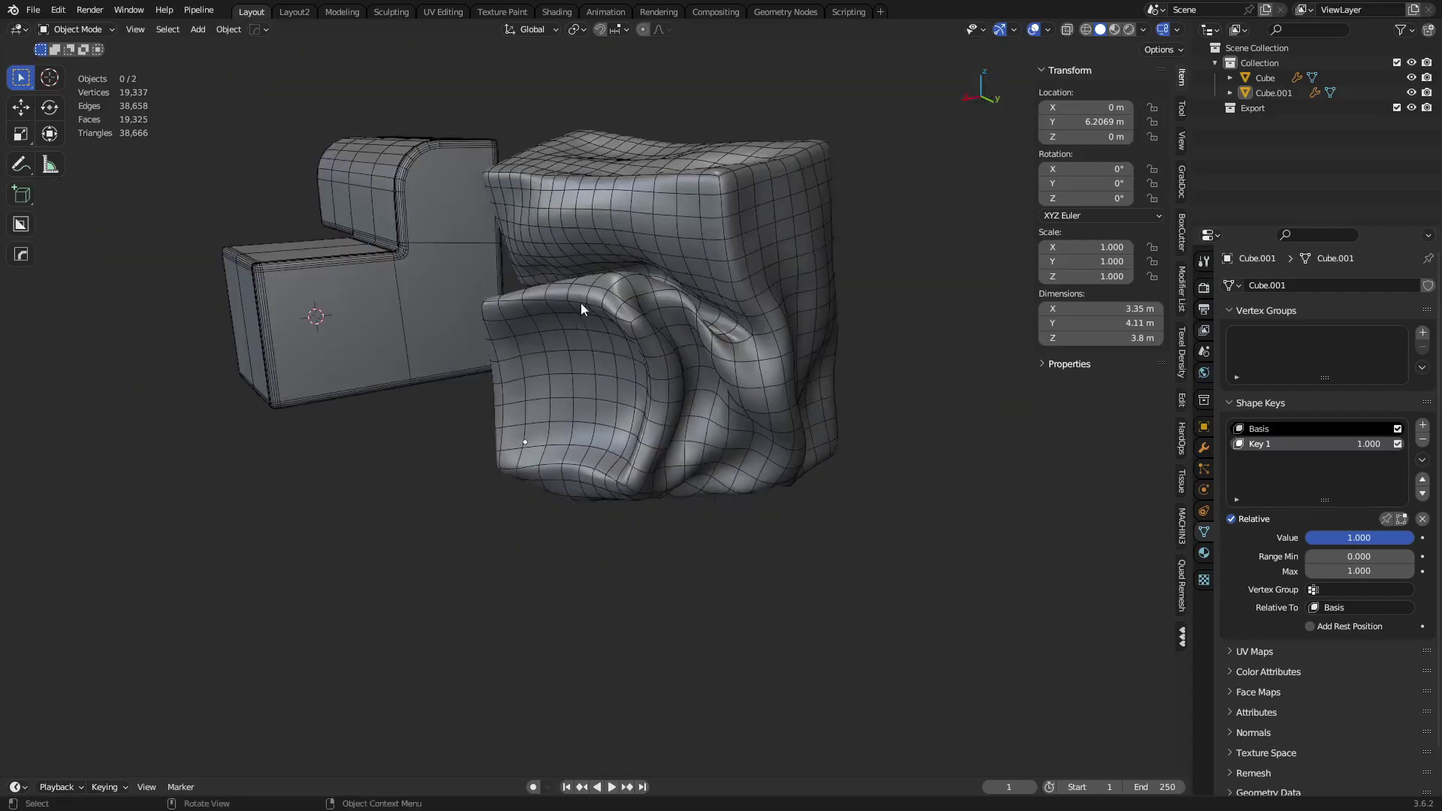
middle_click_drag(586, 296, 692, 403)
left_click(350, 242)
key("g")
right_click(285, 296)
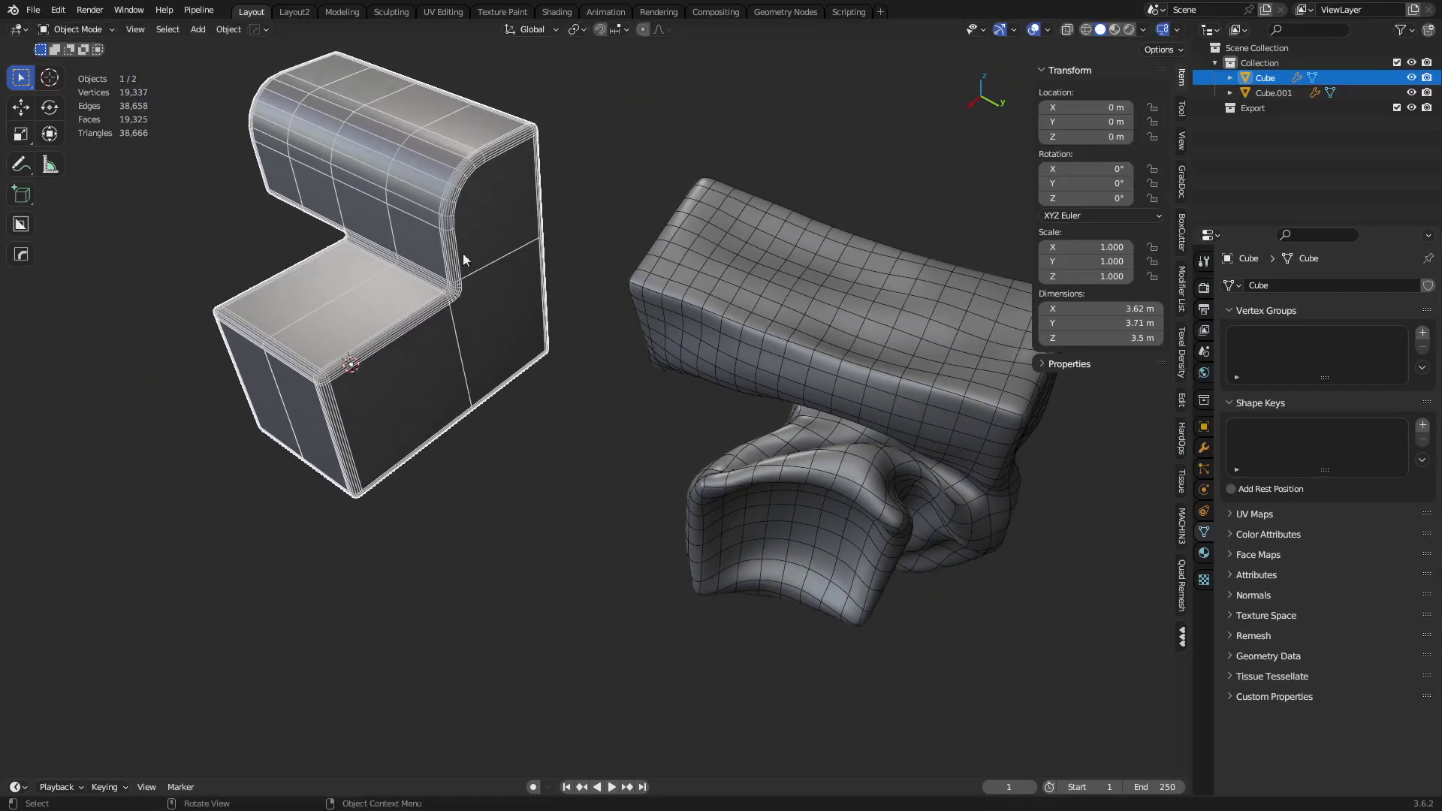
left_click(579, 416)
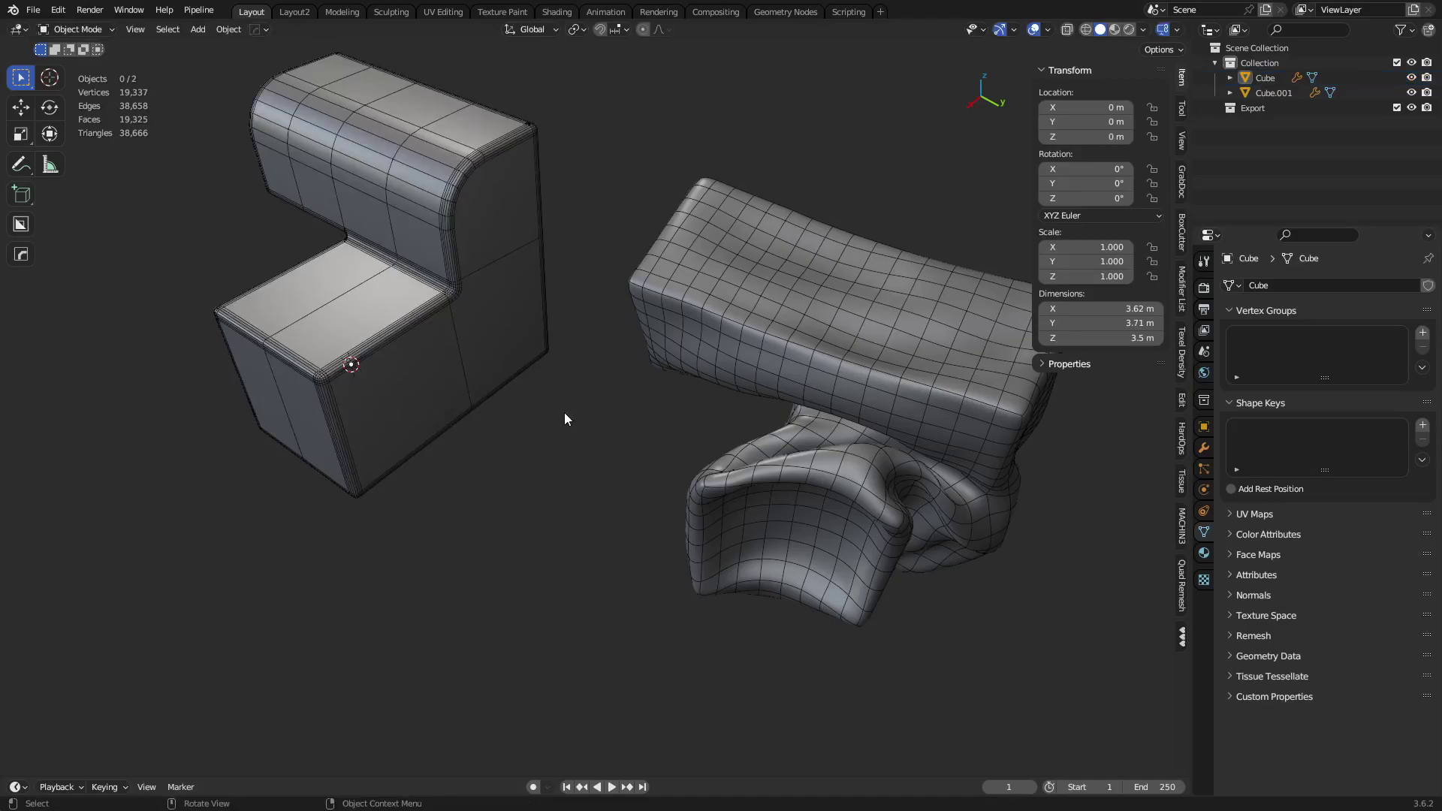
Sculpt spikes downward from the copy's upper section using the Snake Hook brush with a 109 px radius.
left_click(842, 389)
key("KP_Decimal")
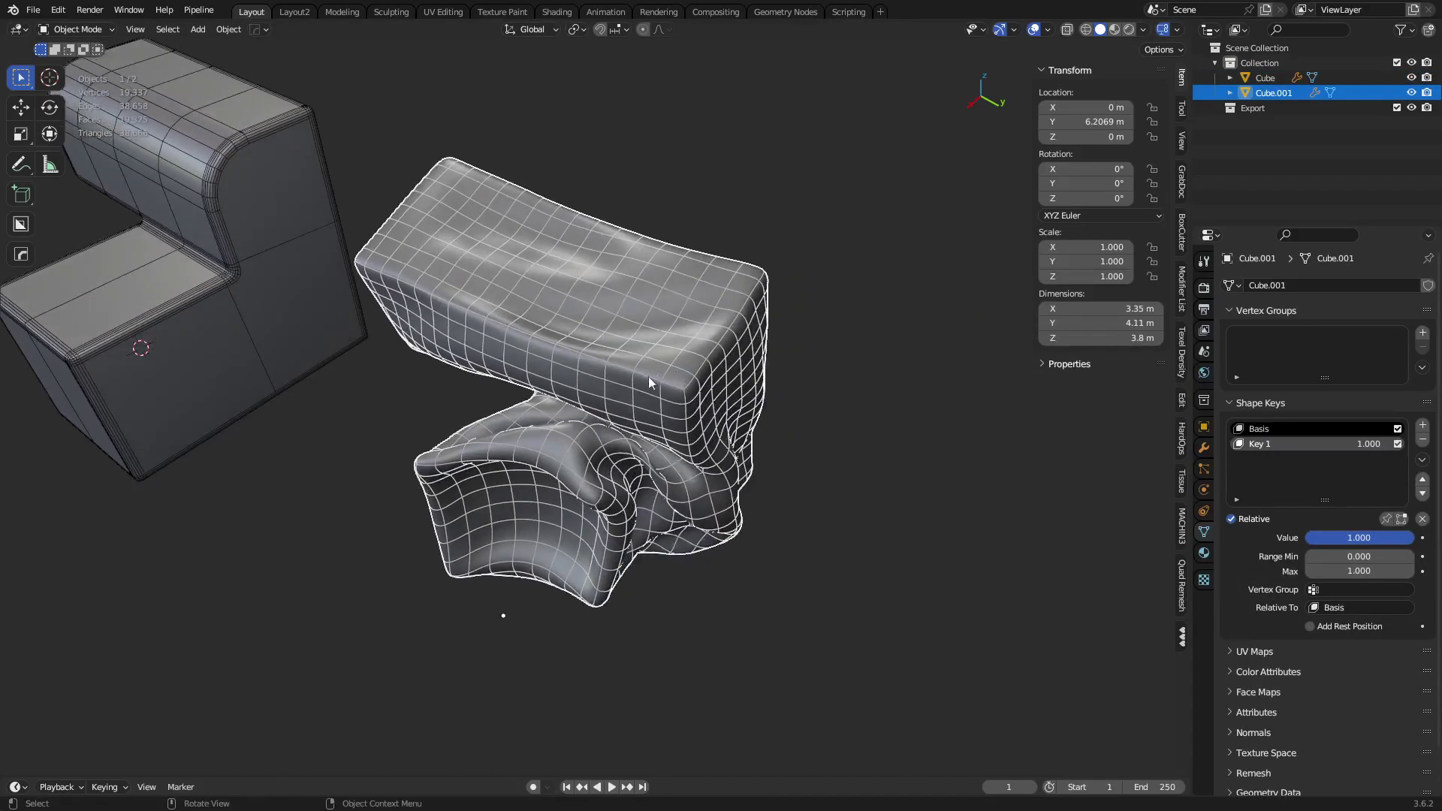
middle_click_drag(647, 376, 886, 407)
scroll(719, 384, "down", 3)
mouse_move(718, 385)
middle_mouse_down()
mouse_move(782, 359)
mouse_move(756, 415)
mouse_move(652, 374)
middle_mouse_up()
scroll(651, 374, "up", 3)
key("ctrl+Tab")
left_click(652, 451)
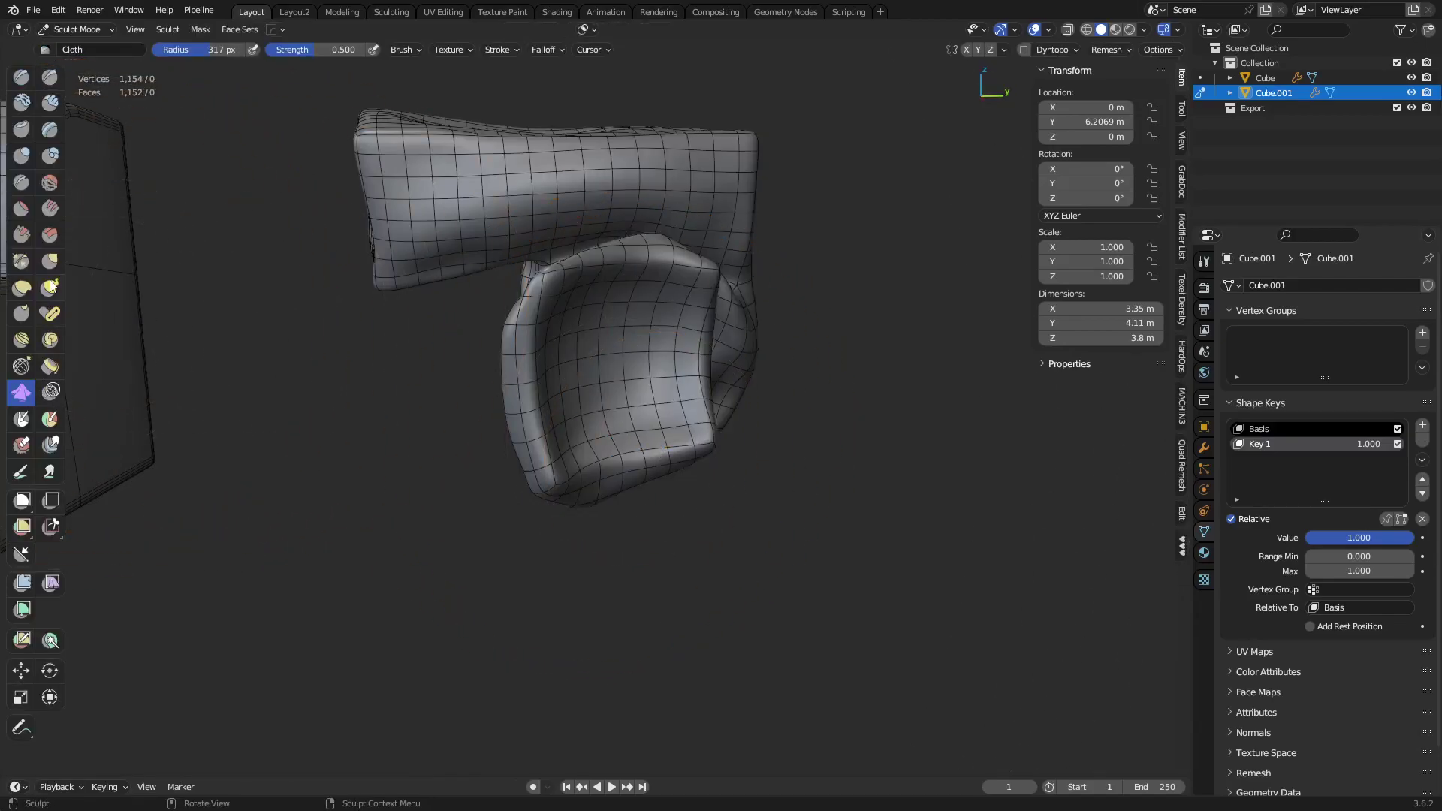
key("f")
left_click(497, 338)
left_click_drag(406, 250, 404, 375)
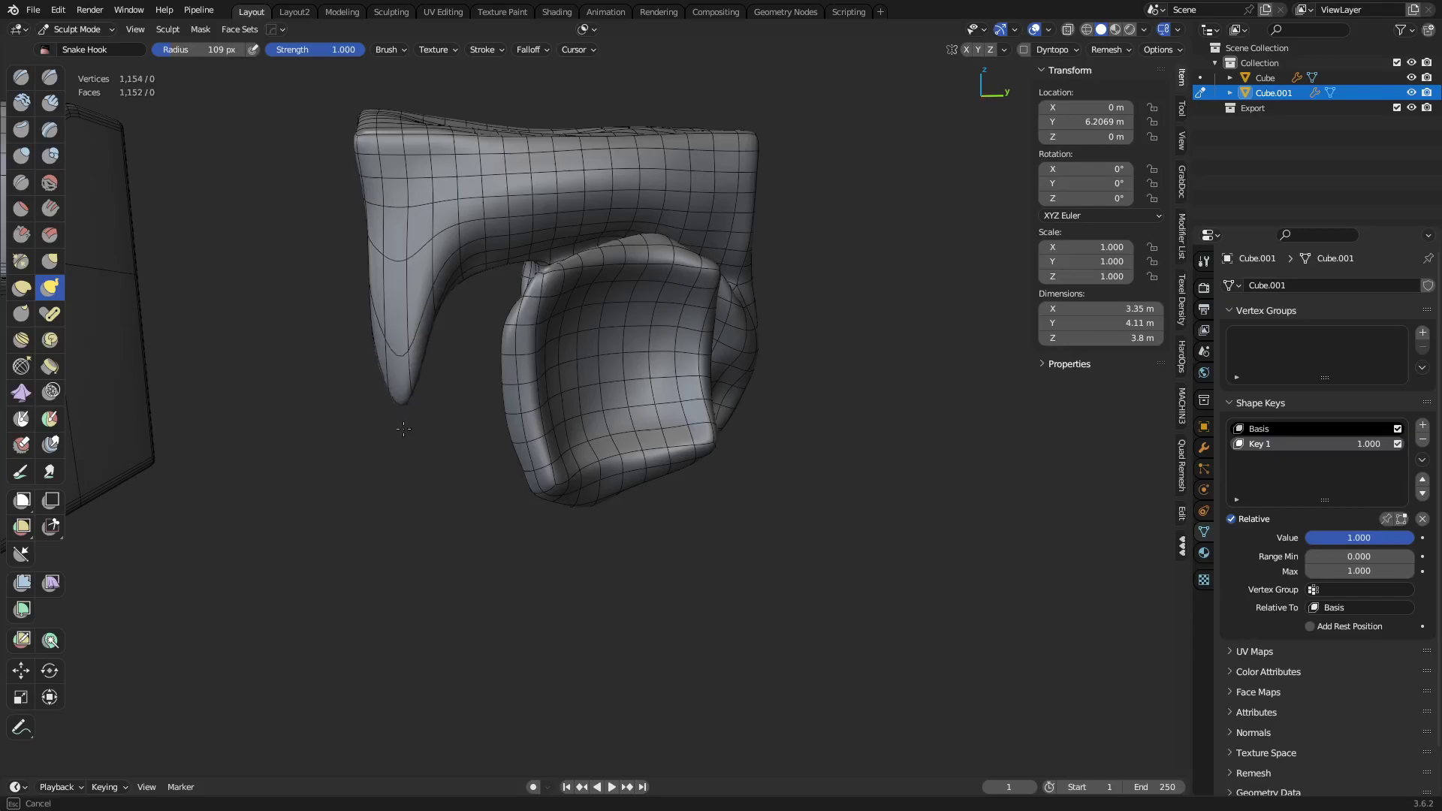
left_click_drag(445, 270, 477, 413)
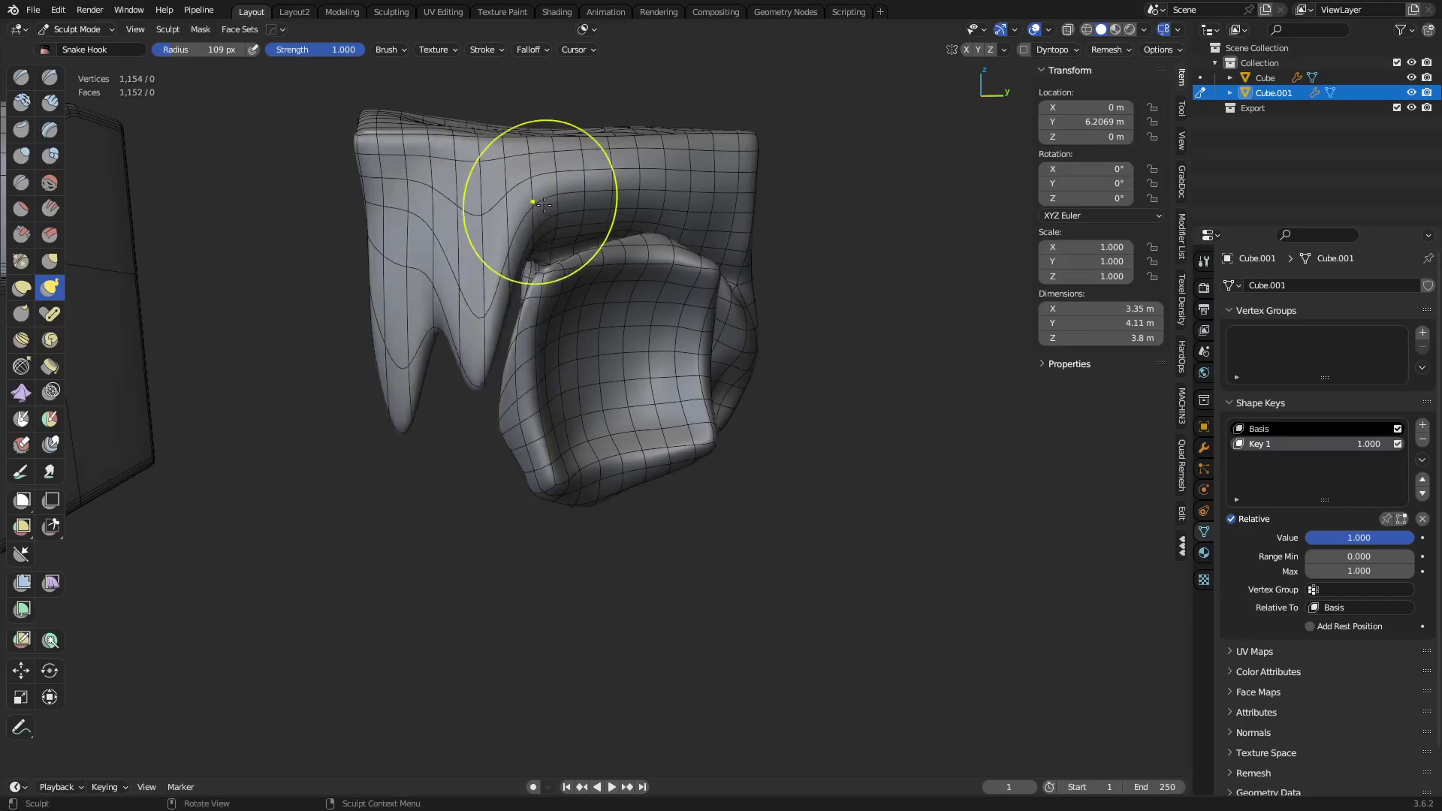
left_click_drag(544, 205, 571, 267)
Delete the Key 1 shape key from the copy.
left_click(1423, 440)
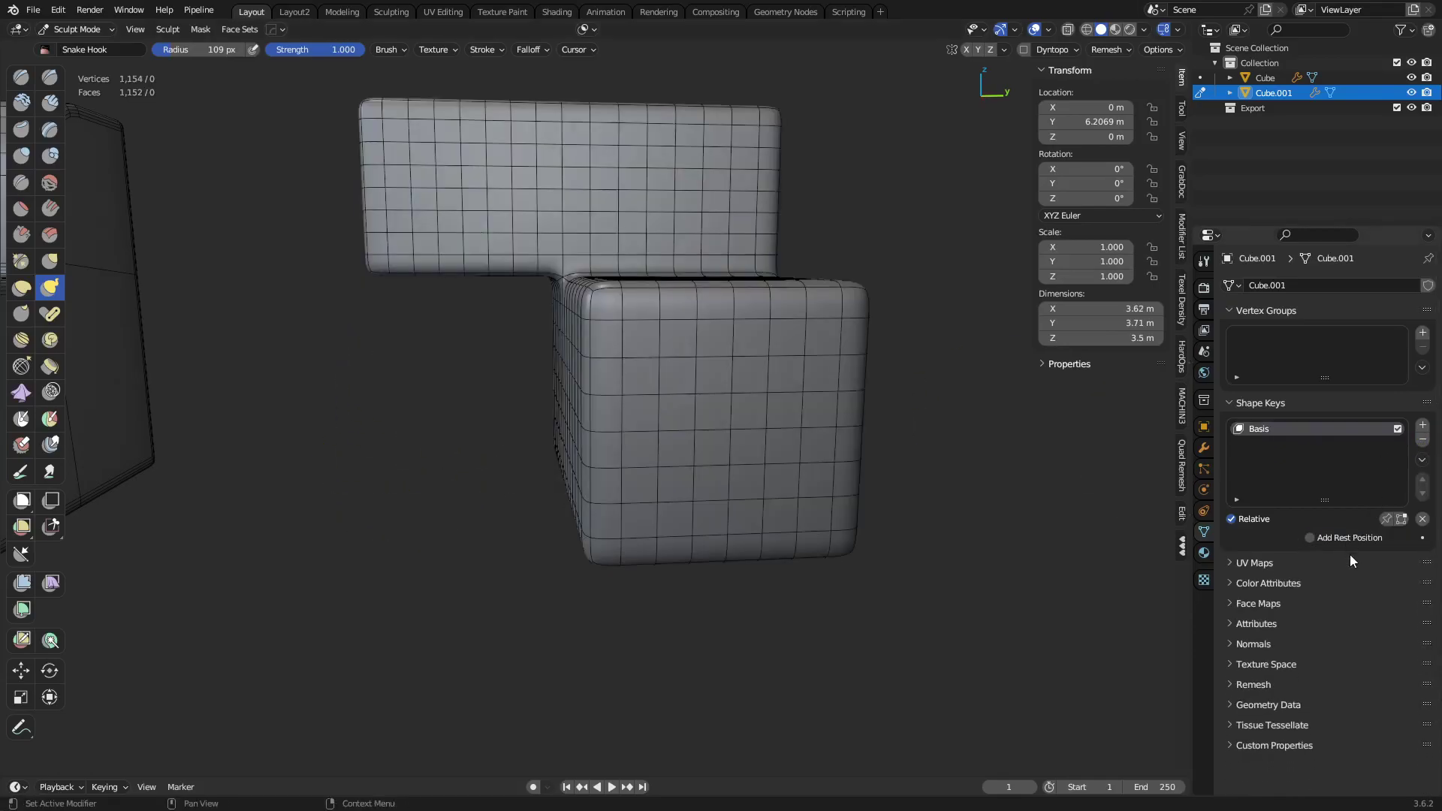
Add a new shape key to the copy and pull spikes downward from the upper section's lower edge with a resized Snake Hook brush.
left_click(1422, 425)
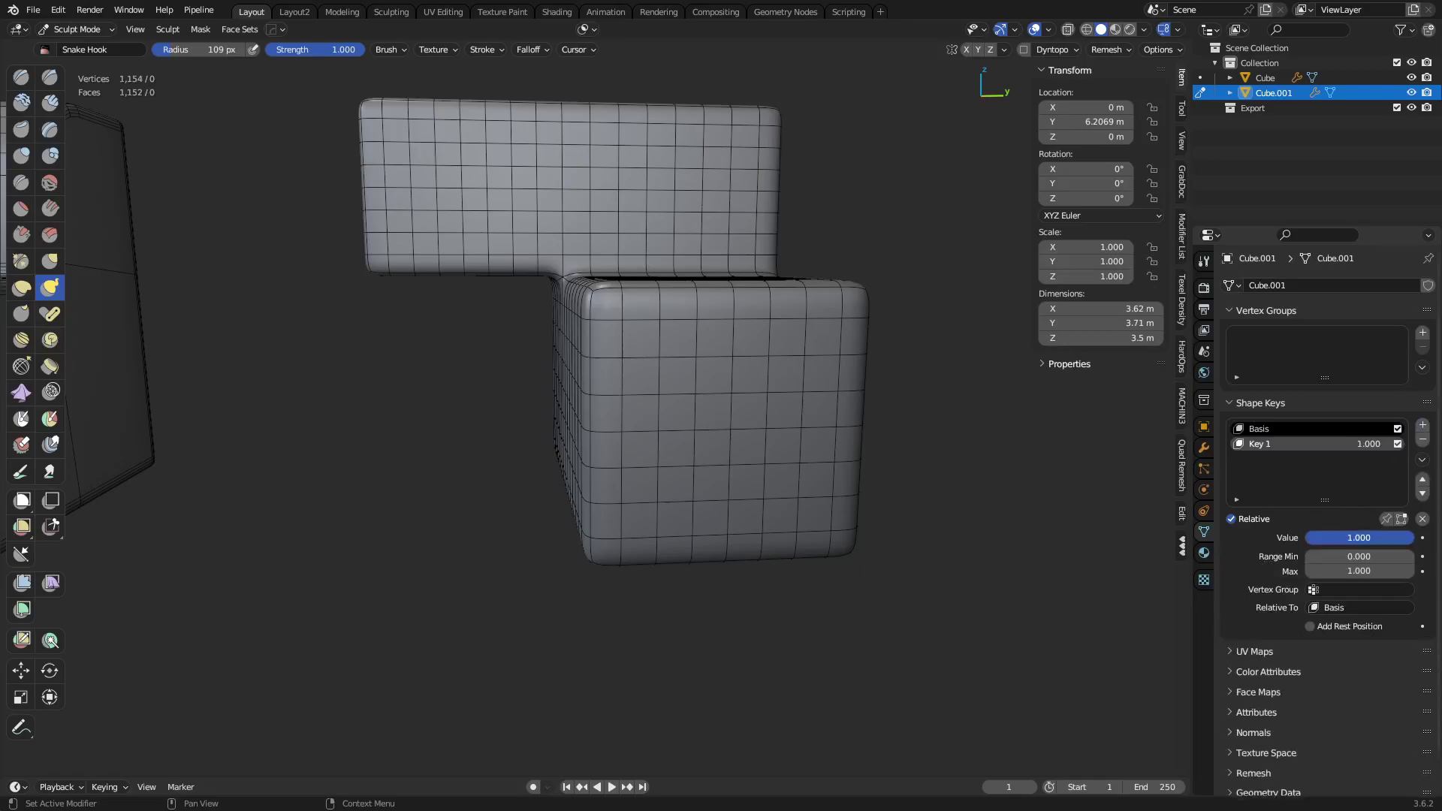
key("f")
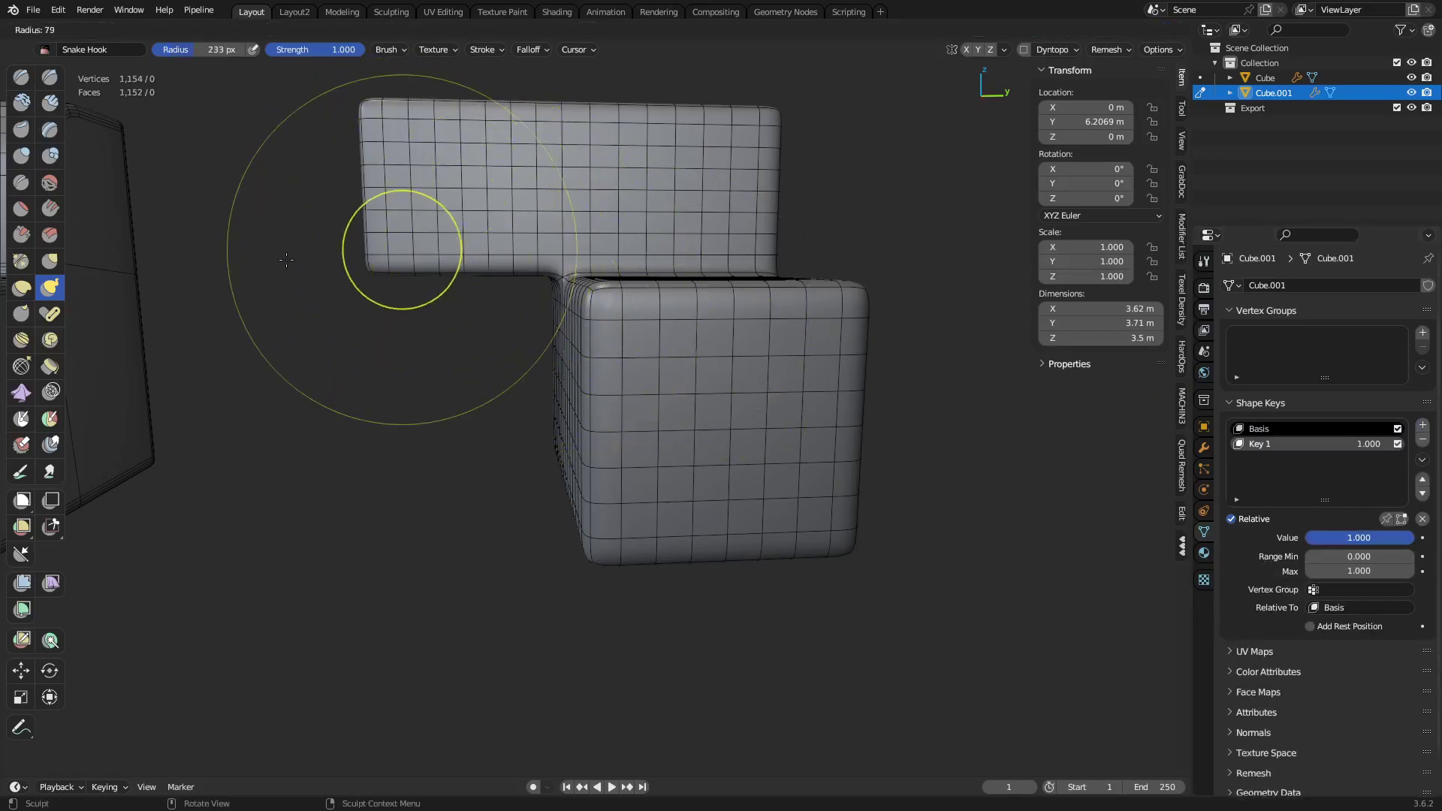
left_click(322, 259)
left_click_drag(368, 255, 391, 361)
left_click_drag(405, 165, 413, 274)
left_click_drag(501, 233, 507, 323)
left_click_drag(525, 289, 484, 394)
Pull the lower block's bottom edge and front faces downward into long spikes with the Snake Hook brush.
left_click_drag(665, 547, 674, 622)
middle_click_drag(674, 621, 670, 503, "shift")
middle_click_drag(670, 503, 658, 453)
left_click_drag(618, 449, 598, 567)
left_click_drag(613, 321, 605, 394)
left_click_drag(630, 242, 623, 334)
left_click_drag(739, 361, 737, 518)
left_click_drag(744, 428, 750, 564)
left_click_drag(765, 290, 744, 439)
left_click_drag(756, 210, 754, 284)
Set the Snake Hook radius to 147 px and draw the bottom edge on the copy's adjacent side down into spikes.
mouse_move(843, 396)
middle_mouse_down()
mouse_move(508, 368)
mouse_move(528, 361)
middle_mouse_up()
scroll(527, 361, "up", 1)
key("f")
left_click(623, 357)
left_click_drag(398, 400, 395, 517)
left_click_drag(454, 329, 477, 385)
mouse_move(633, 244)
left_mouse_down()
mouse_move(628, 342)
mouse_move(647, 374)
left_mouse_up()
mouse_move(700, 268)
left_mouse_down()
mouse_move(669, 547)
mouse_move(719, 330)
left_mouse_up()
scroll(680, 376, "down", 2)
left_click_drag(618, 417, 606, 477)
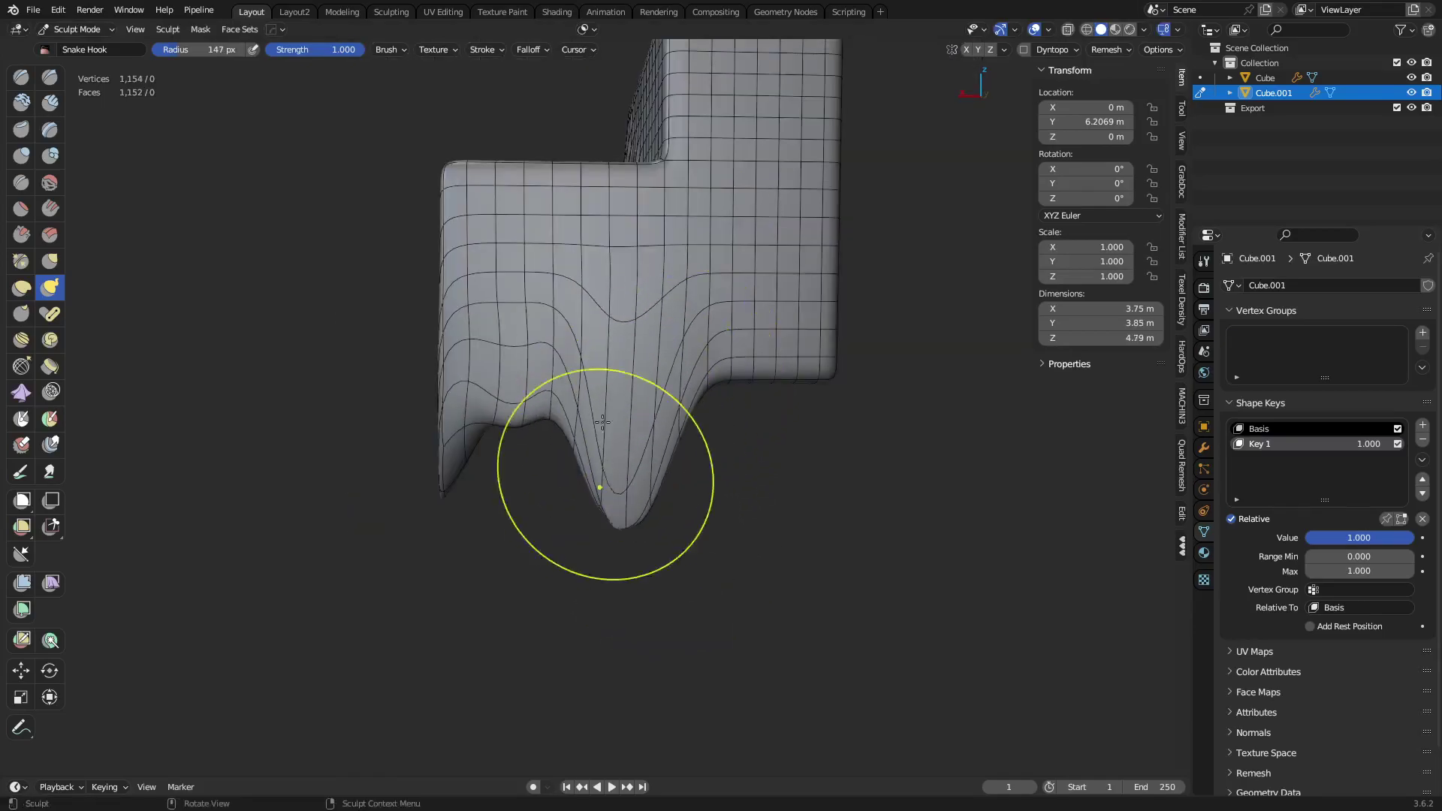
Lengthen the drips on the copy's remaining sides with further downward Snake Hook strokes.
left_click_drag(607, 214, 611, 305)
left_click_drag(779, 304, 787, 406)
left_click_drag(791, 348, 787, 417)
left_click_drag(800, 157, 805, 272)
mouse_move(820, 276)
middle_mouse_down()
mouse_move(602, 289)
mouse_move(640, 293)
middle_mouse_up()
mouse_move(641, 293)
left_mouse_down()
mouse_move(622, 363)
mouse_move(644, 440)
mouse_move(619, 355)
left_mouse_up()
mouse_move(647, 183)
left_mouse_down()
mouse_move(662, 222)
mouse_move(798, 248)
mouse_move(814, 349)
left_mouse_up()
Return the copy to Object Mode and sweep the Key 1 value down and back up to 1.
key("ctrl+Tab")
left_click(692, 360)
middle_click_drag(691, 360, 665, 395)
left_click_drag(1356, 535, 1277, 535)
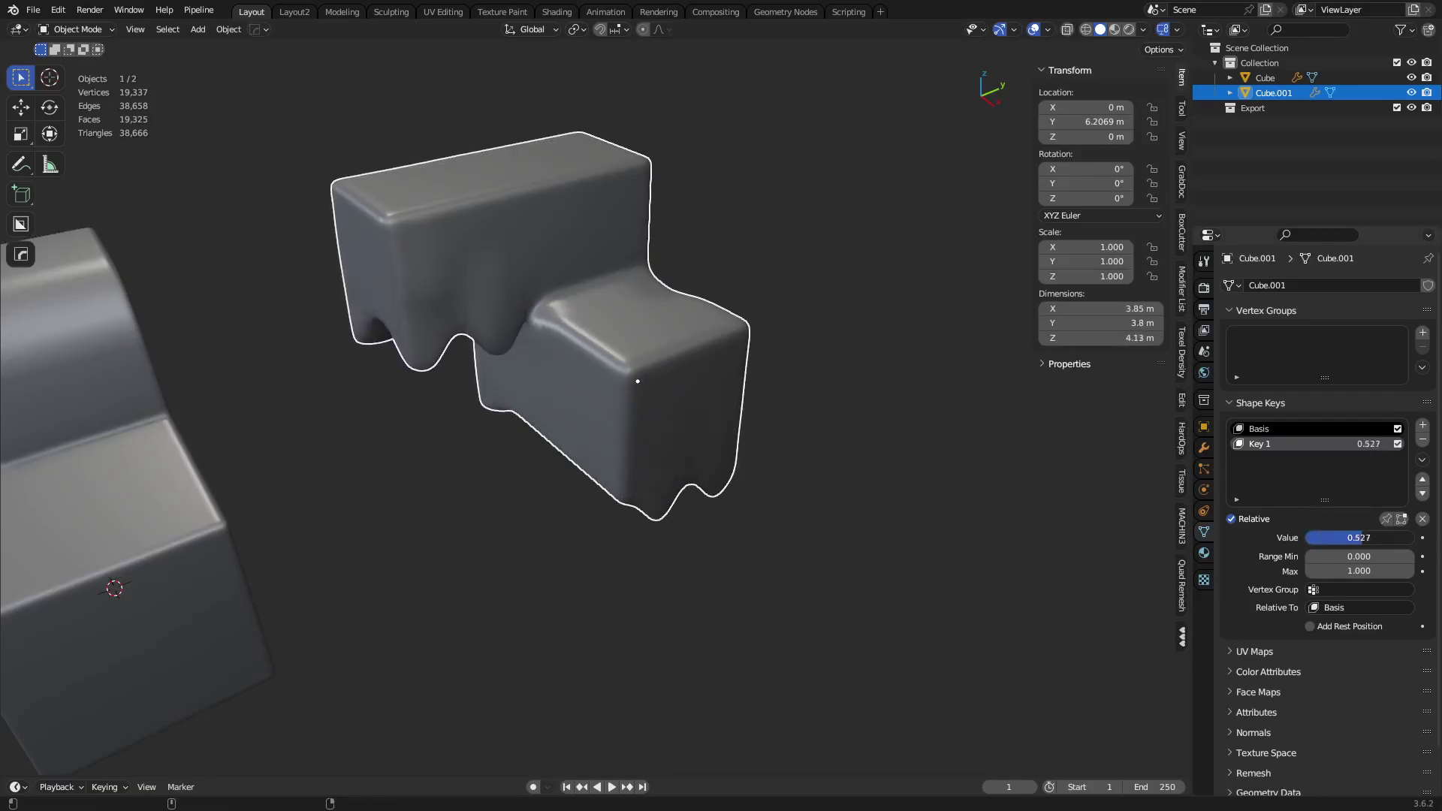
left_click_drag(1373, 537, 1411, 538)
middle_click_drag(577, 366, 719, 353)
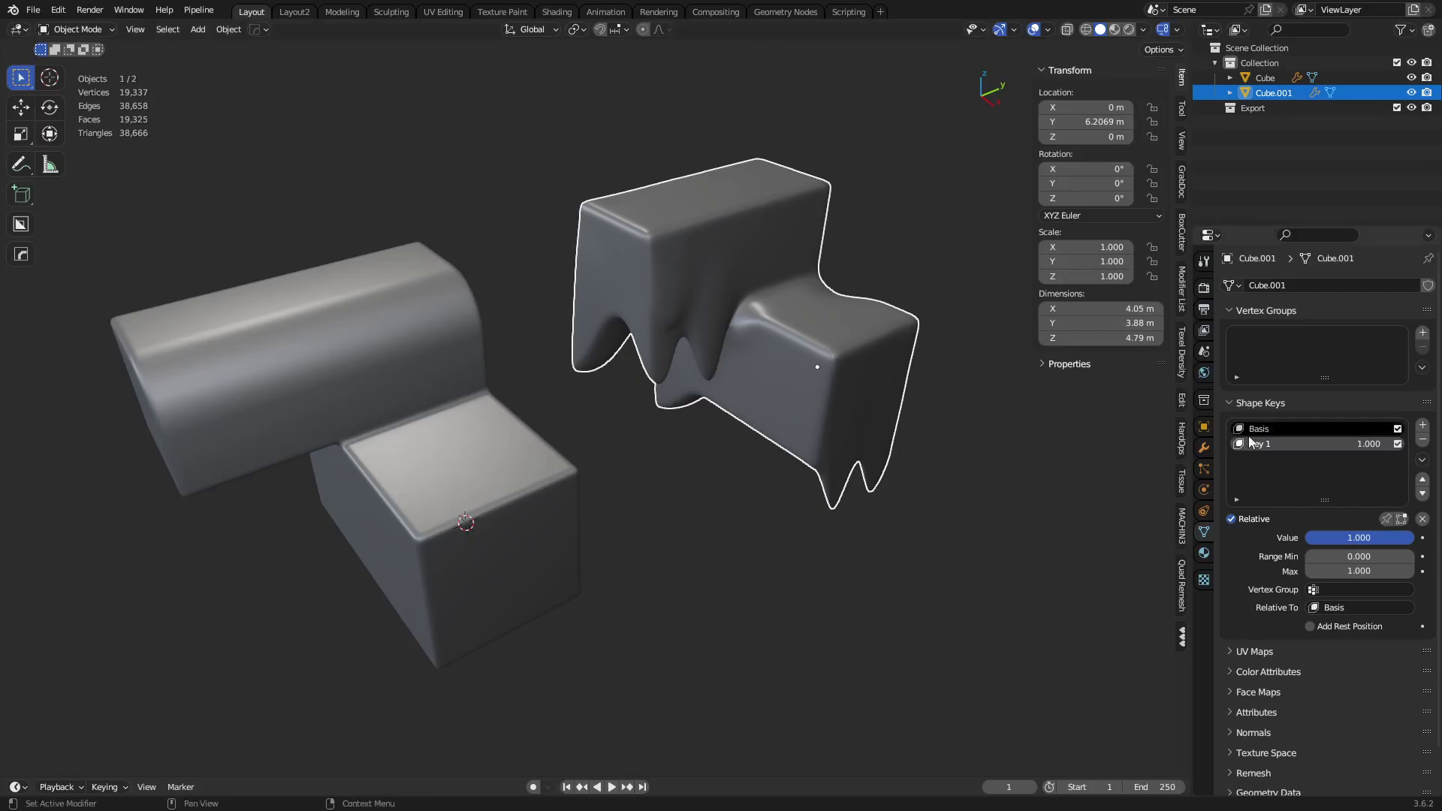
Set the viewport level of the copy's Subdivision modifier to 0.
left_click(1204, 447)
scroll(758, 327, "up", 8)
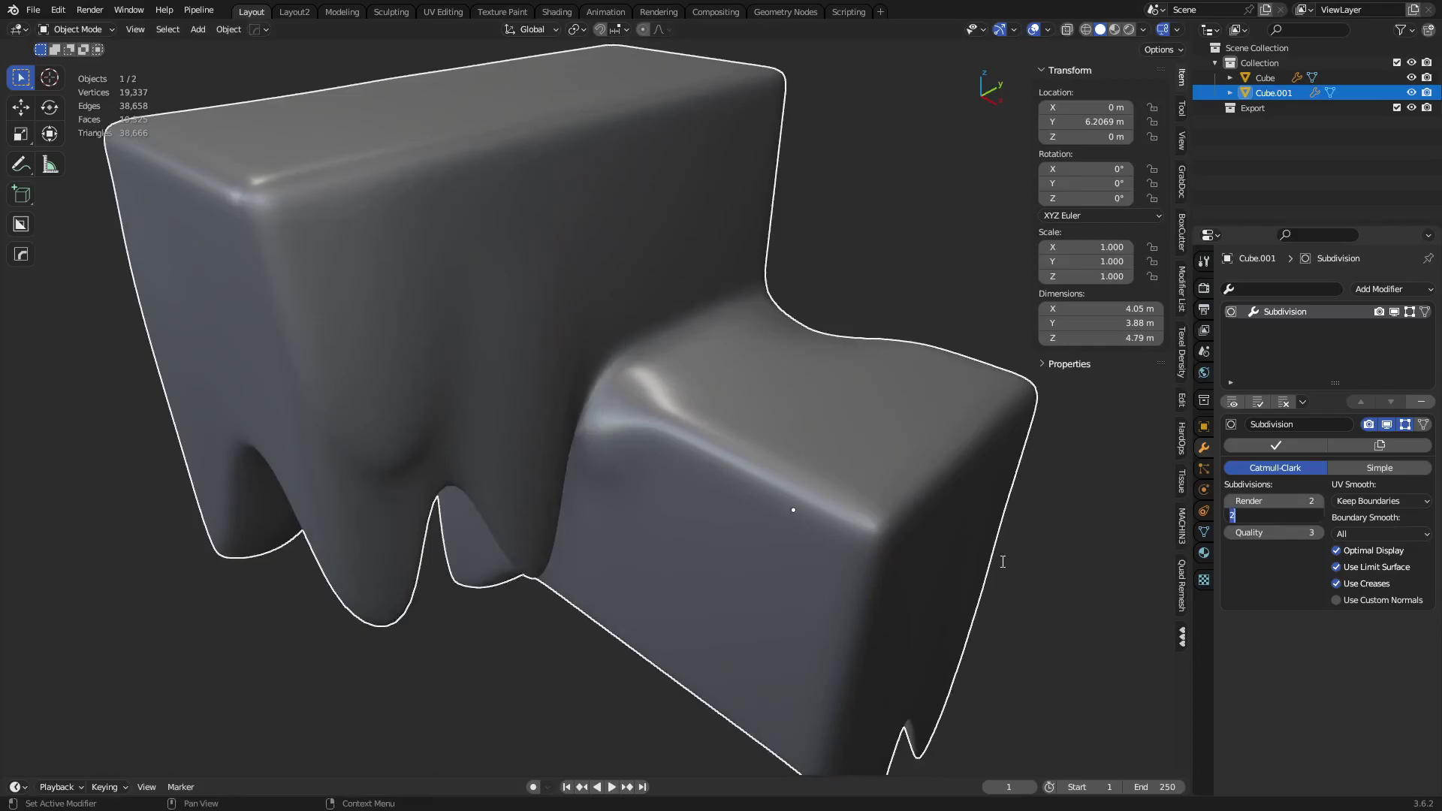
left_click(1287, 515)
type("0")
key("Return")
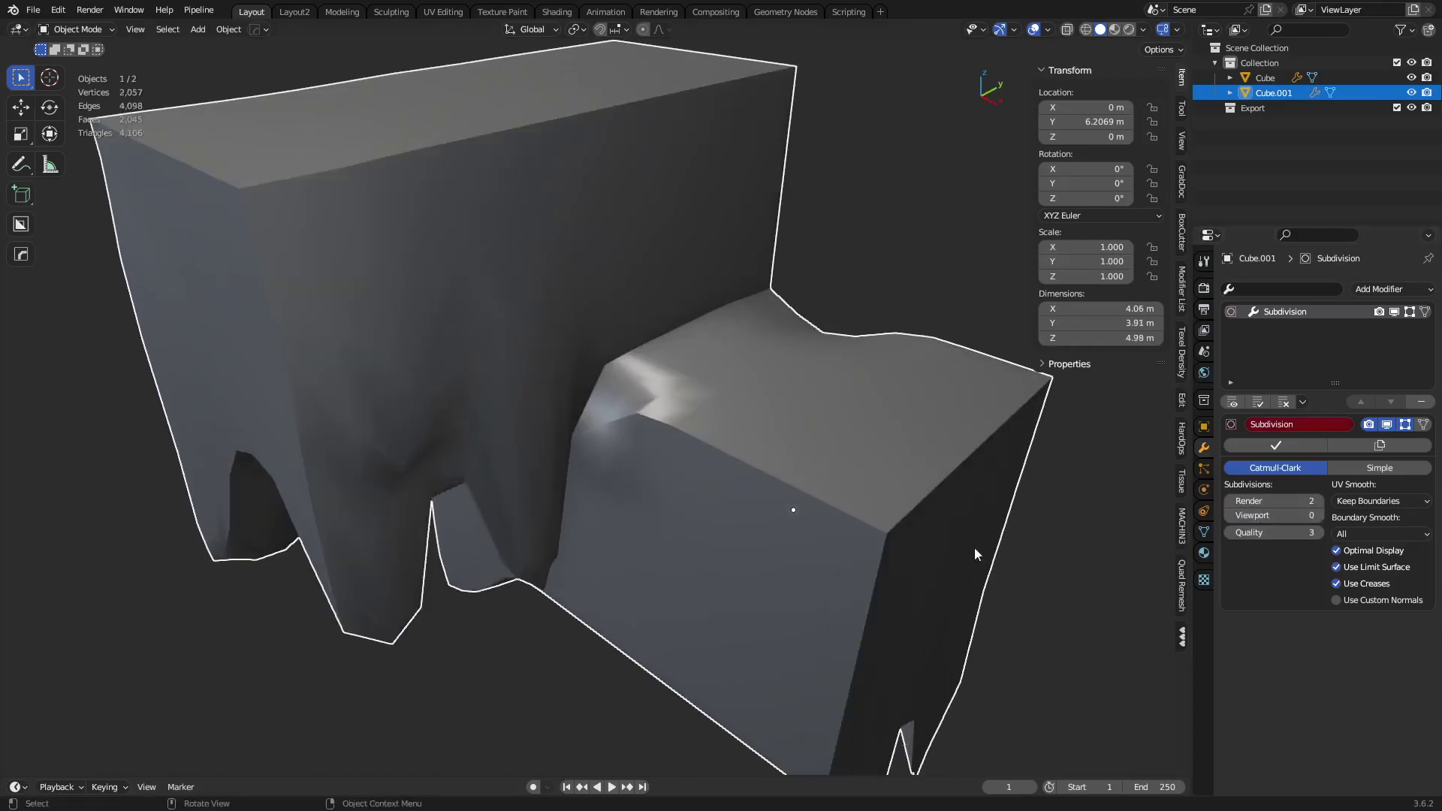
Enlarge the timeline and keyframe the Subdivision viewport level at frame 1.
scroll(973, 553, "down", 4)
middle_click_drag(680, 714, 709, 700)
left_click_drag(680, 776, 694, 722)
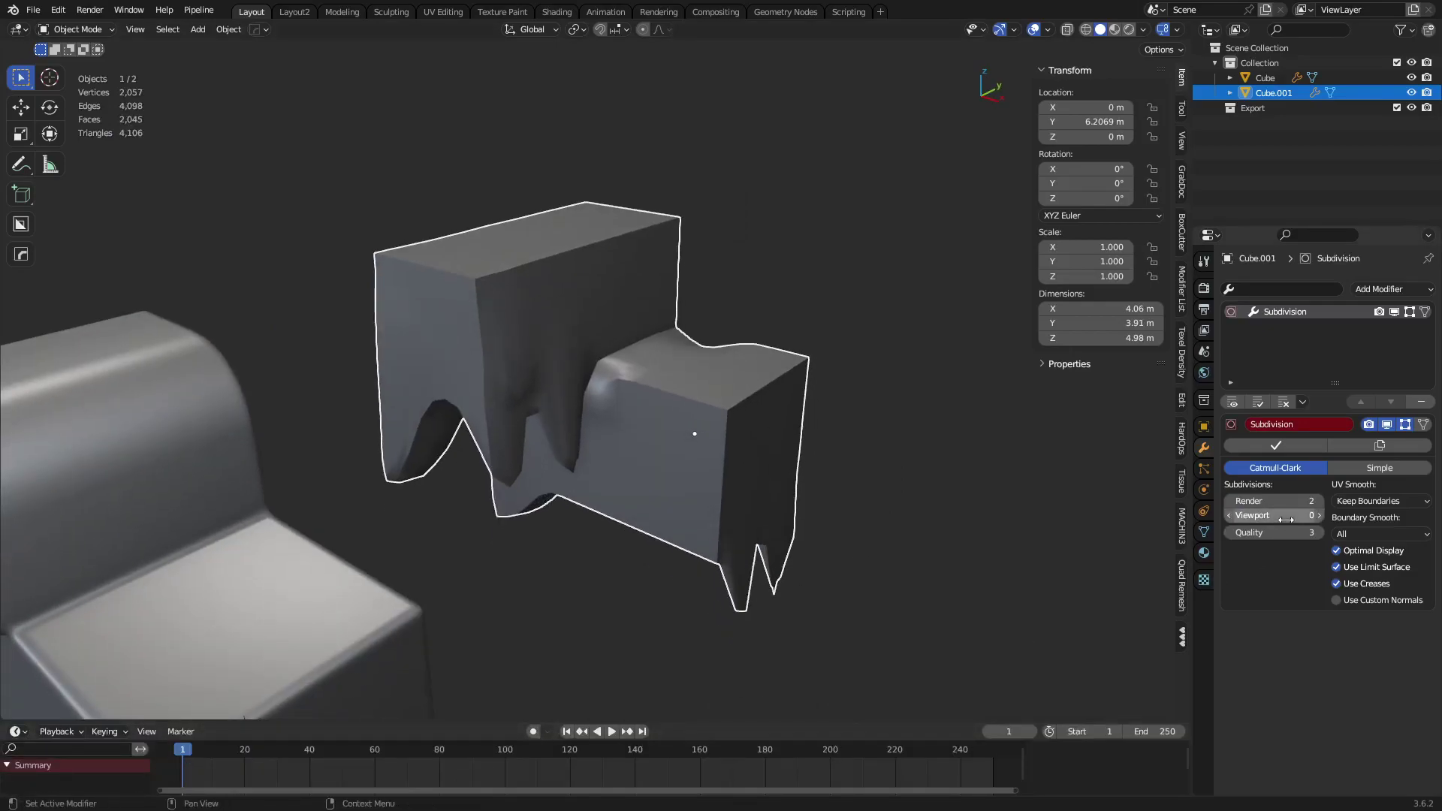
key("i")
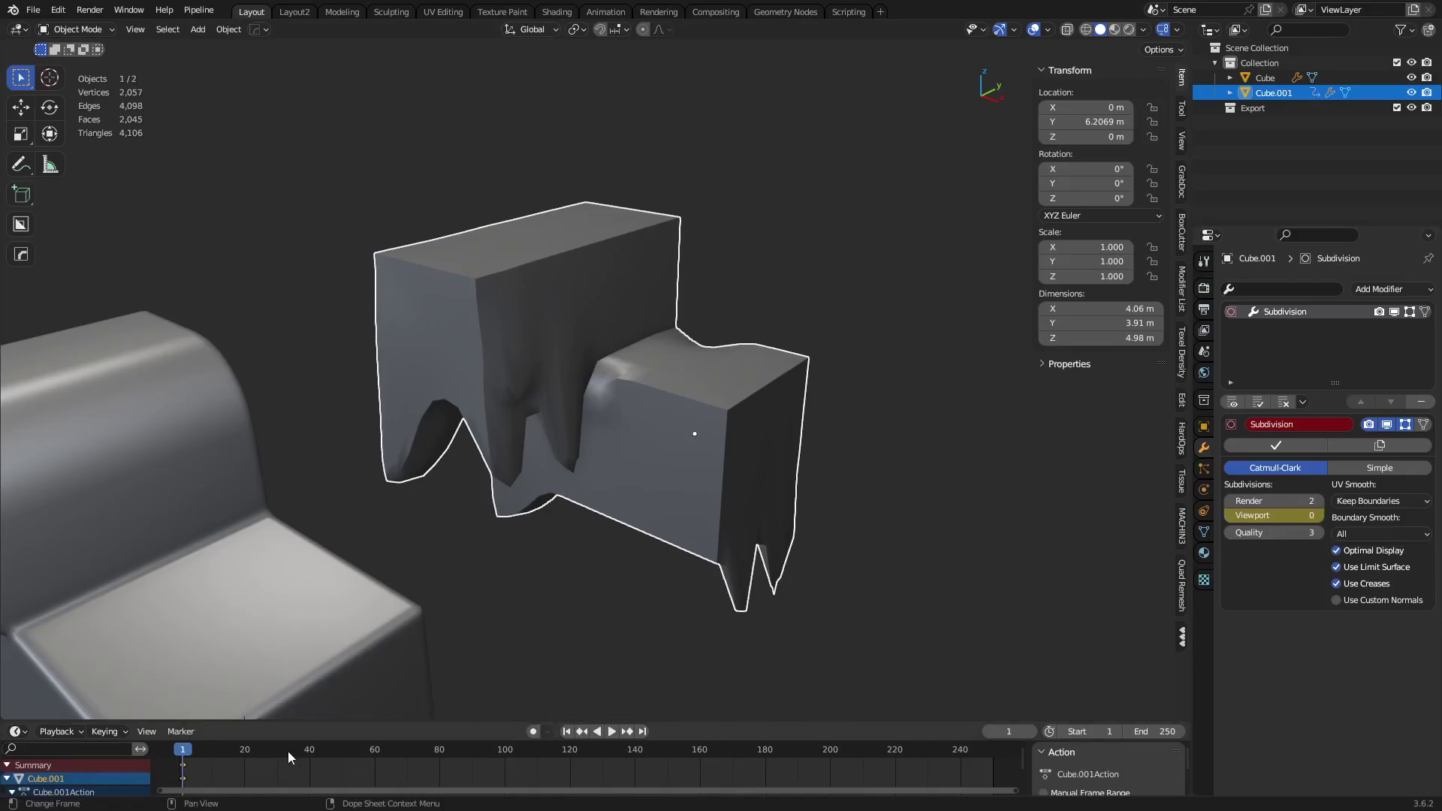
Keyframe the Subdivision viewport level at 1 on frame 43 and at 2 on frame 111.
left_click_drag(289, 754, 319, 751)
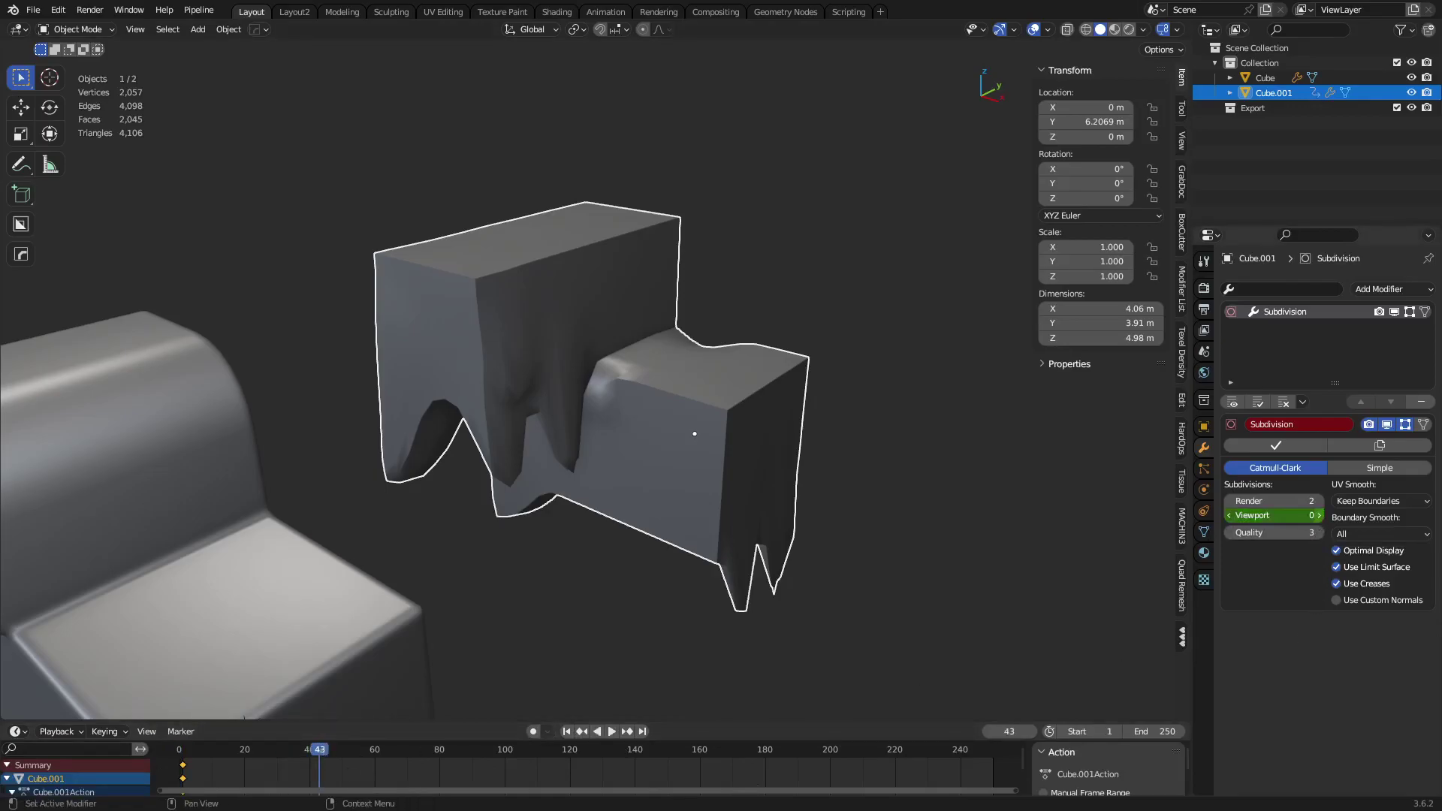
left_click(1320, 517)
key("i")
left_click(540, 750)
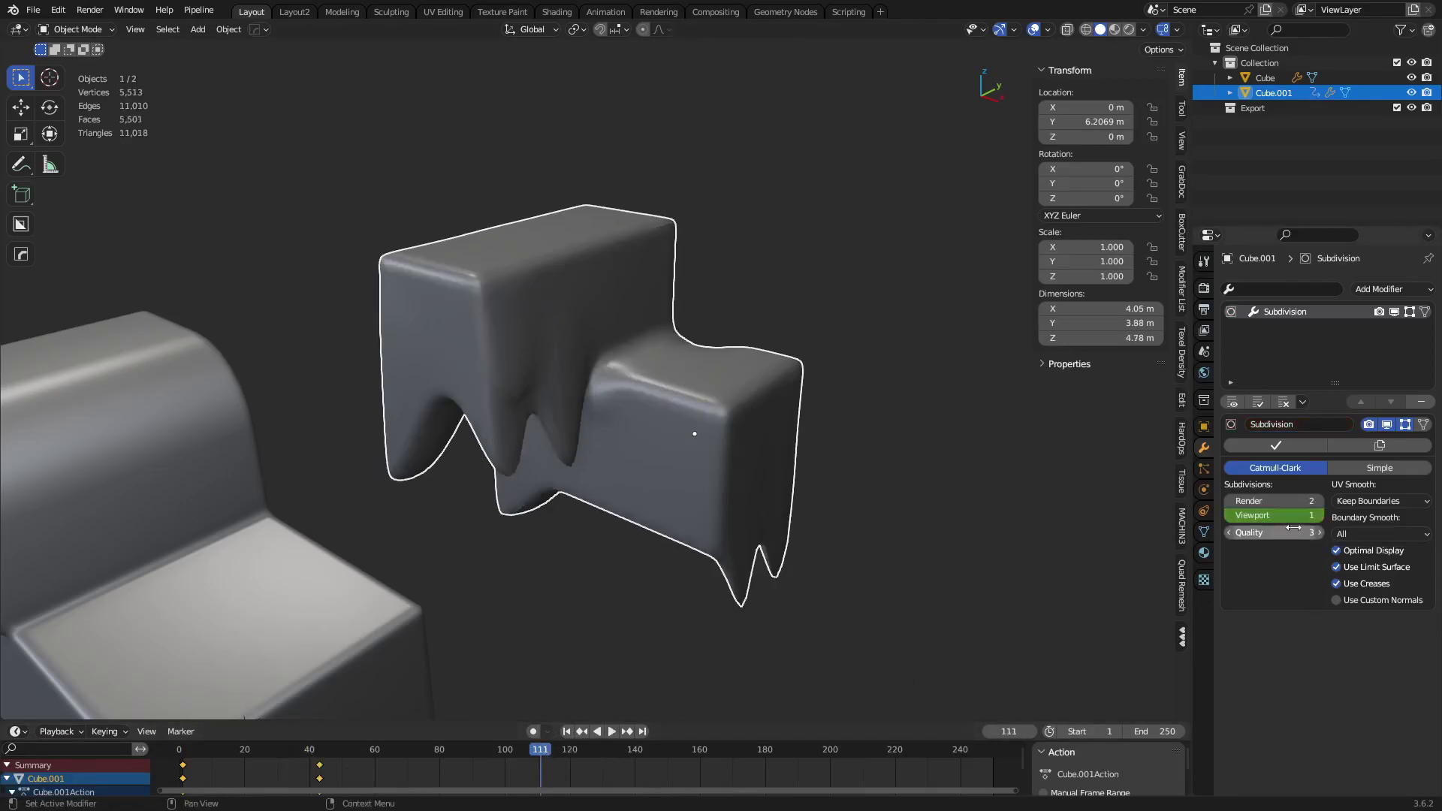
left_click(1320, 517)
key("i")
Keyframe the Subdivision viewport level at 3 on frame 176.
left_click(753, 753)
key("space")
key("space")
left_click(1319, 516)
key("i")
scroll(926, 533, "down", 5)
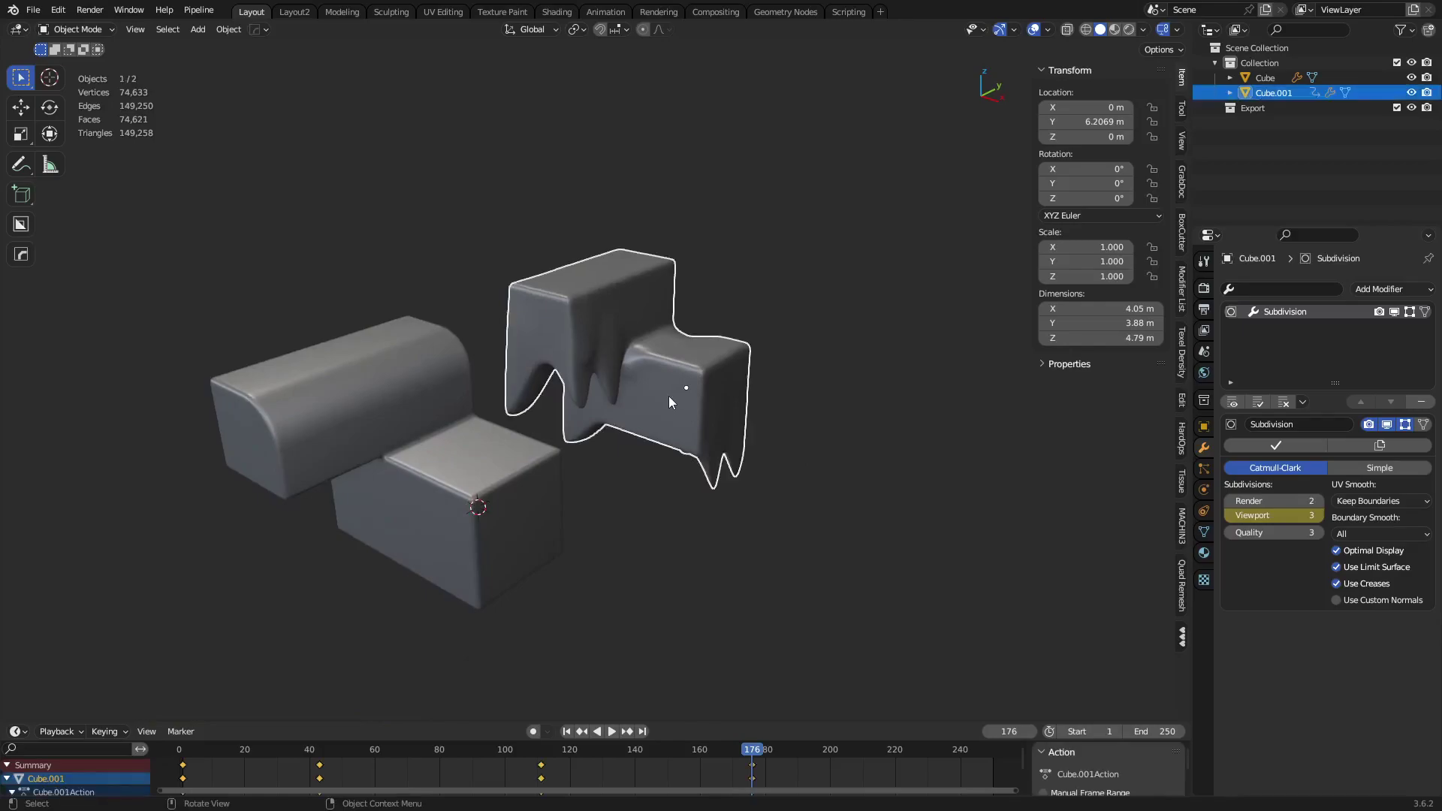
Play the subdivision animation from frame 1 with the wireframe overlay on, disable Optimal Display, and stop playback at frame 177.
left_click(567, 731)
key("shift+w")
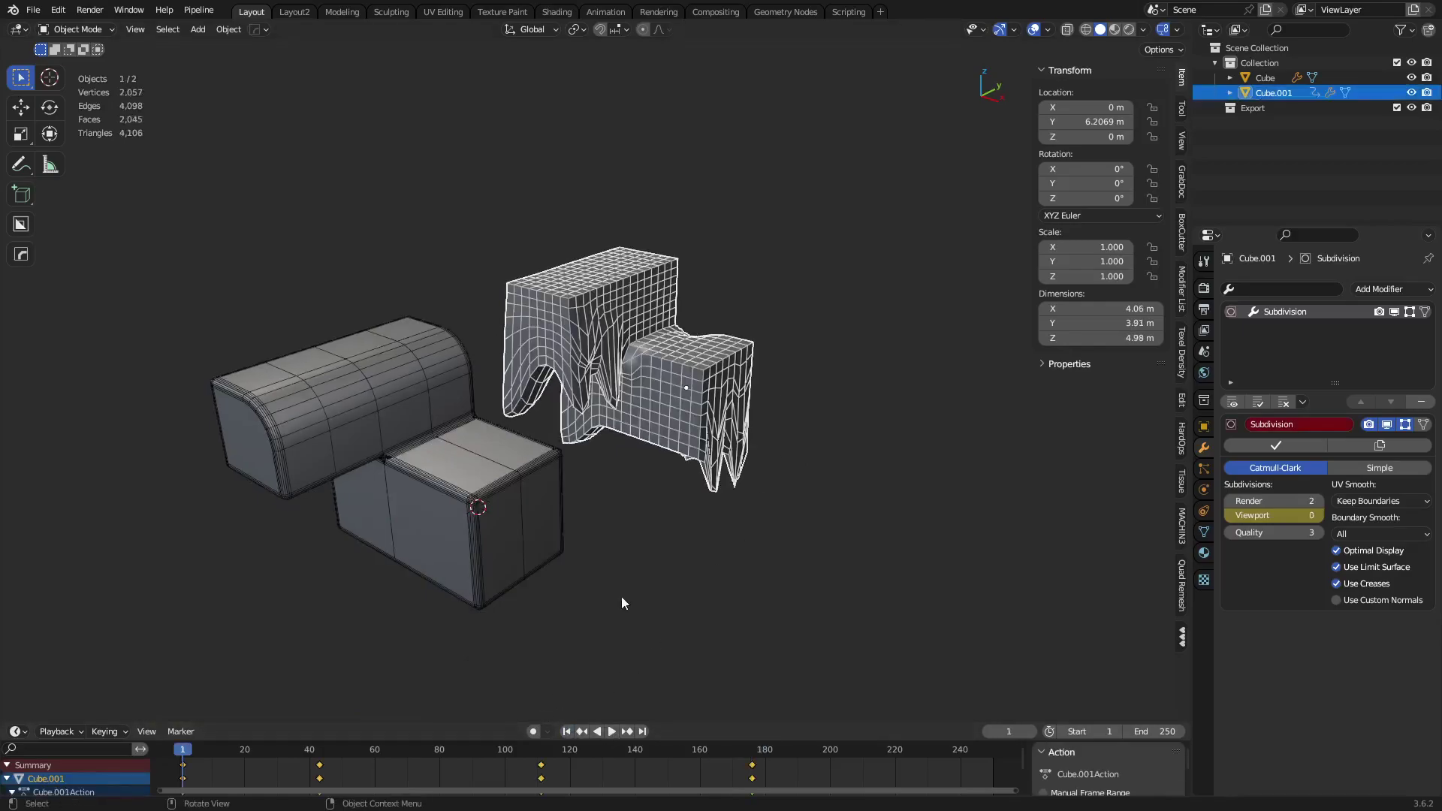
left_click(611, 730)
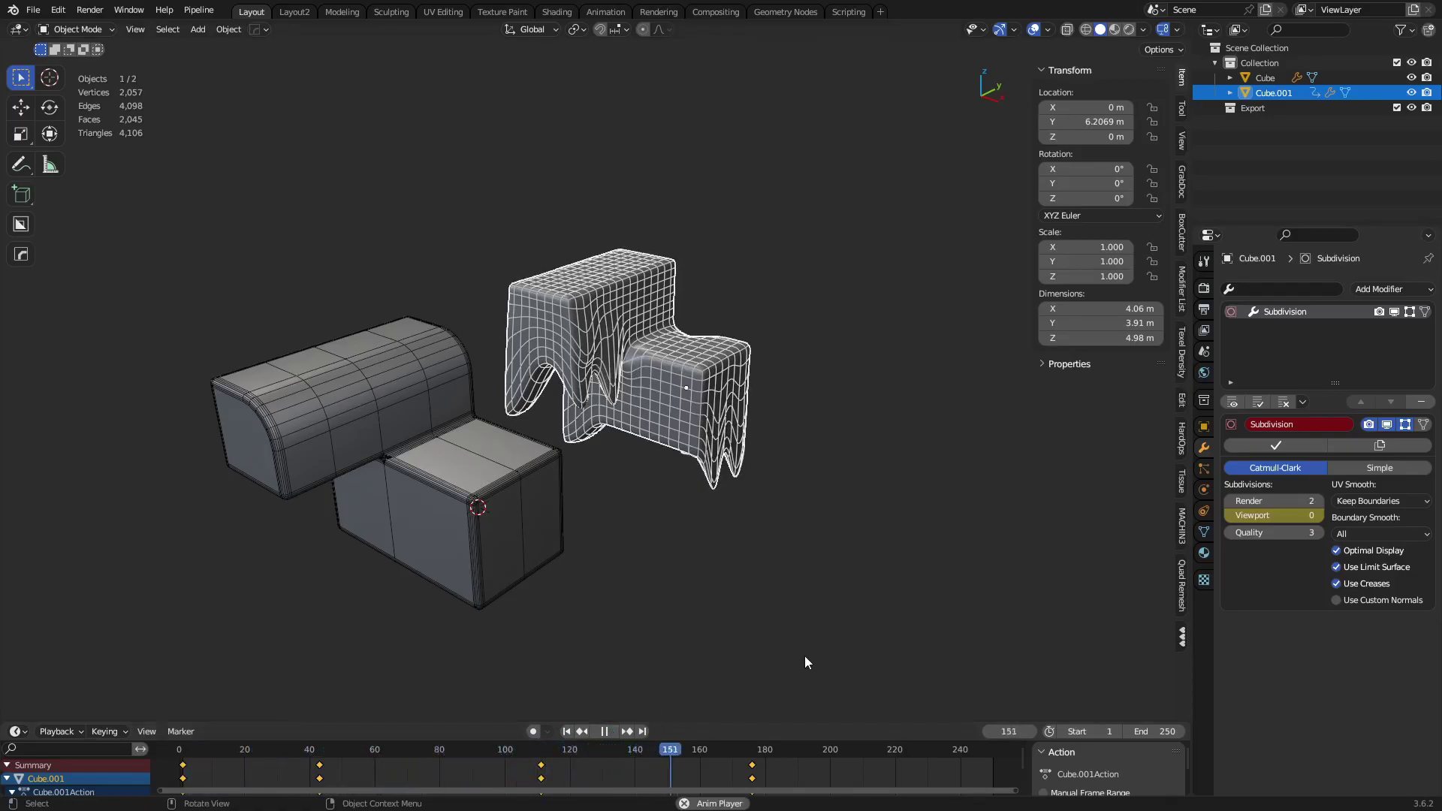
left_click(1358, 549)
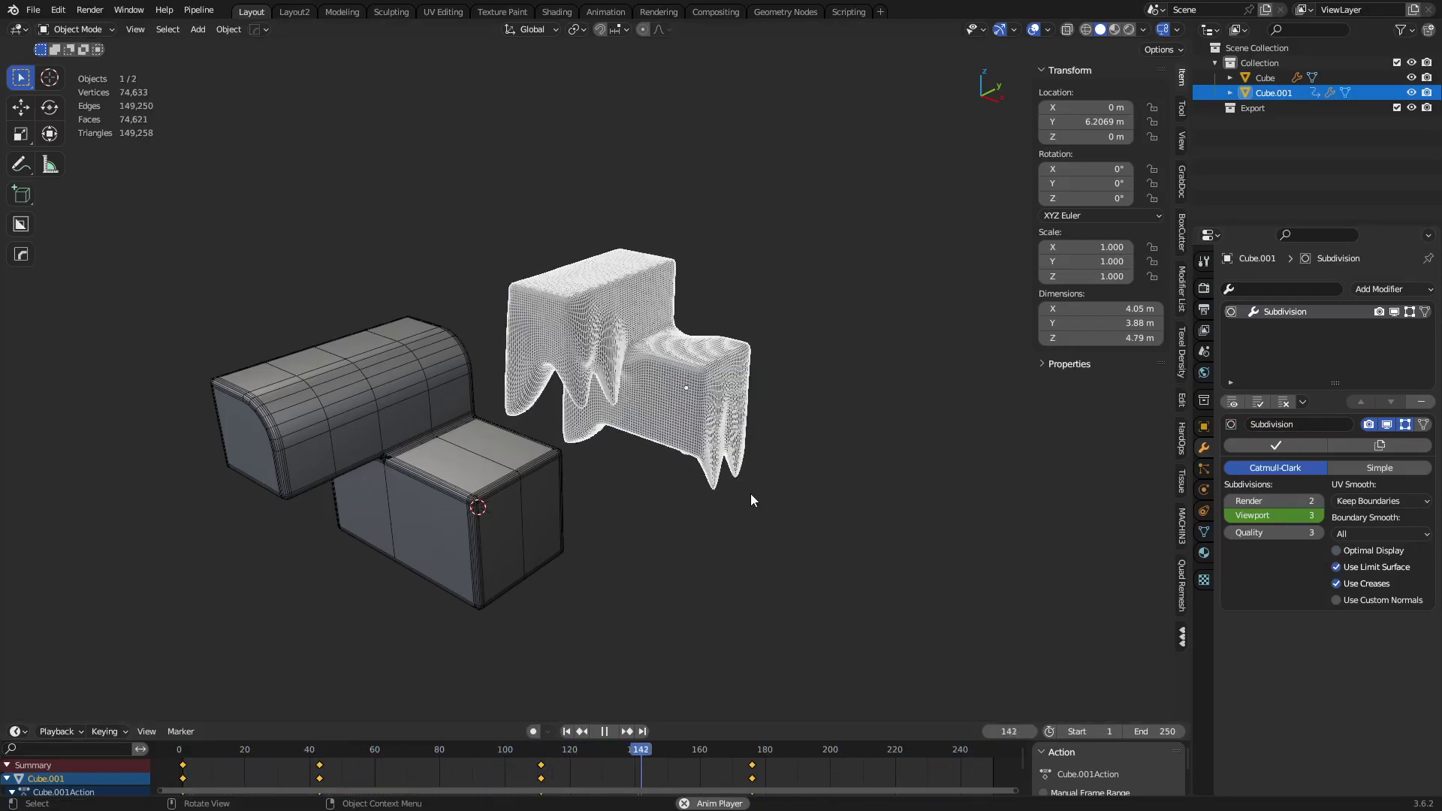
left_click(604, 733)
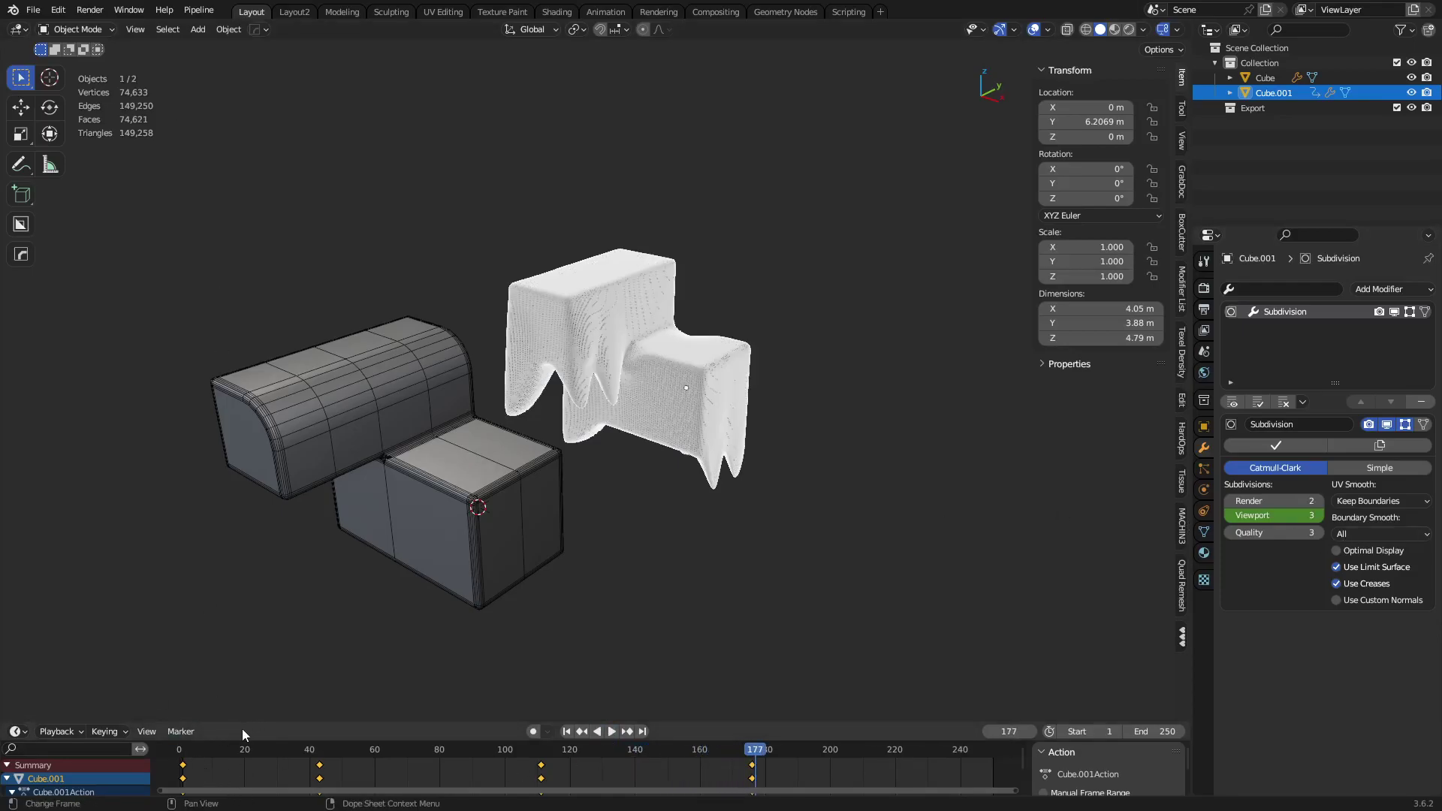
Switch to the Layout2 workspace and place the relaxed-pose reference character asset on top of the copy's lower block.
left_click(294, 11)
scroll(506, 684, "down", 2)
scroll(453, 694, "up", 1)
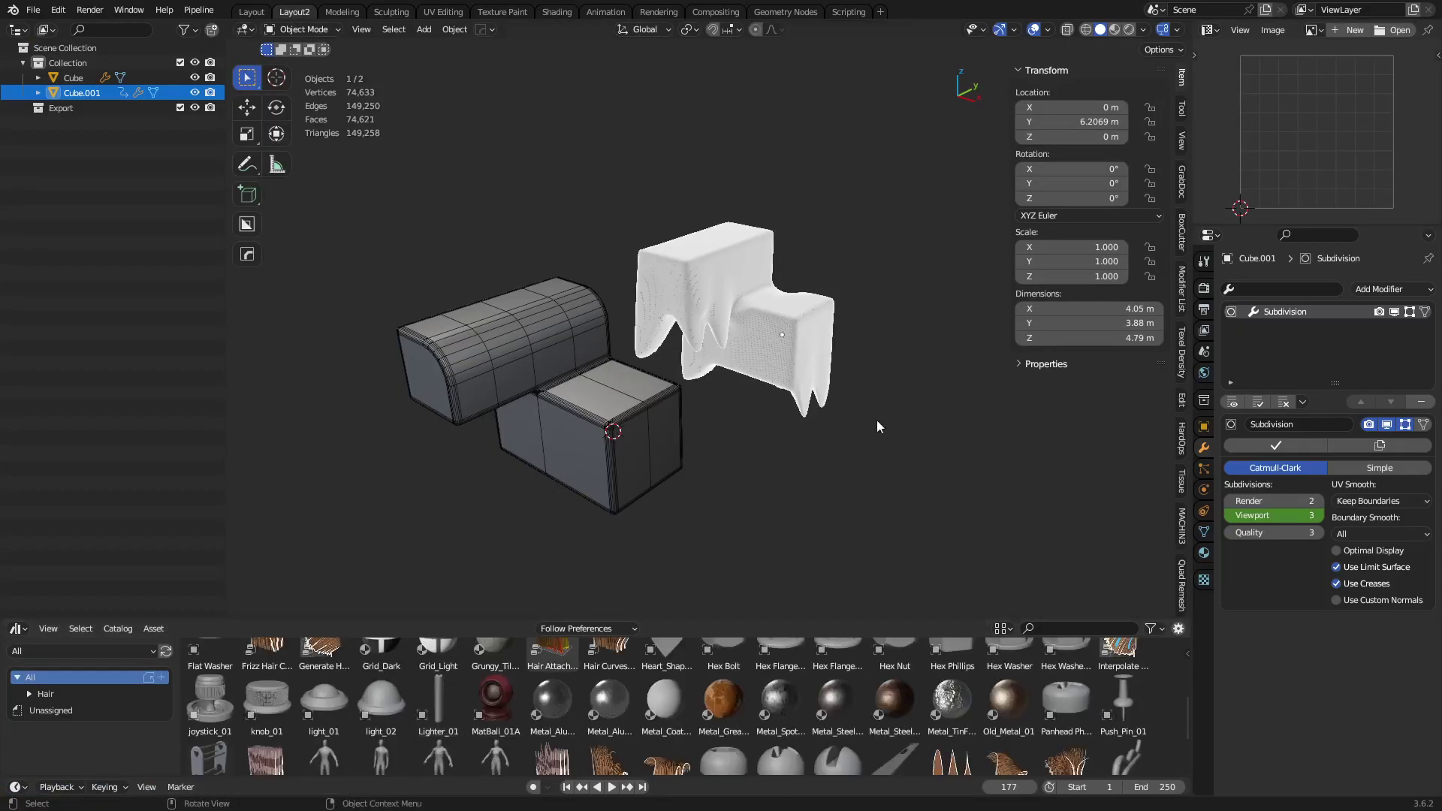
scroll(462, 724, "down", 1)
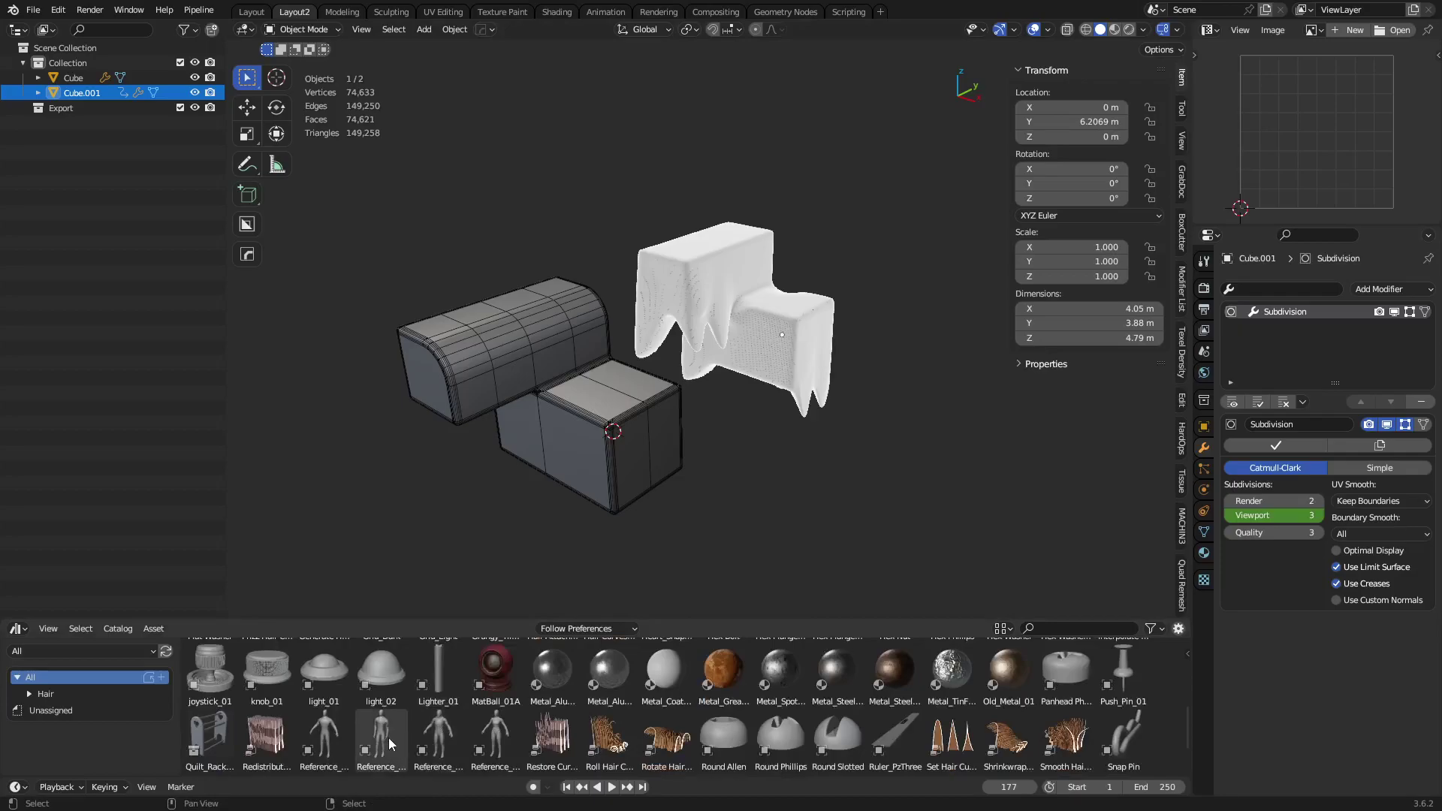
left_click_drag(395, 743, 785, 302)
Scale the reference character to 0.1 and set its Subdivision viewport level to 0.
scroll(801, 322, "up", 5)
key("s")
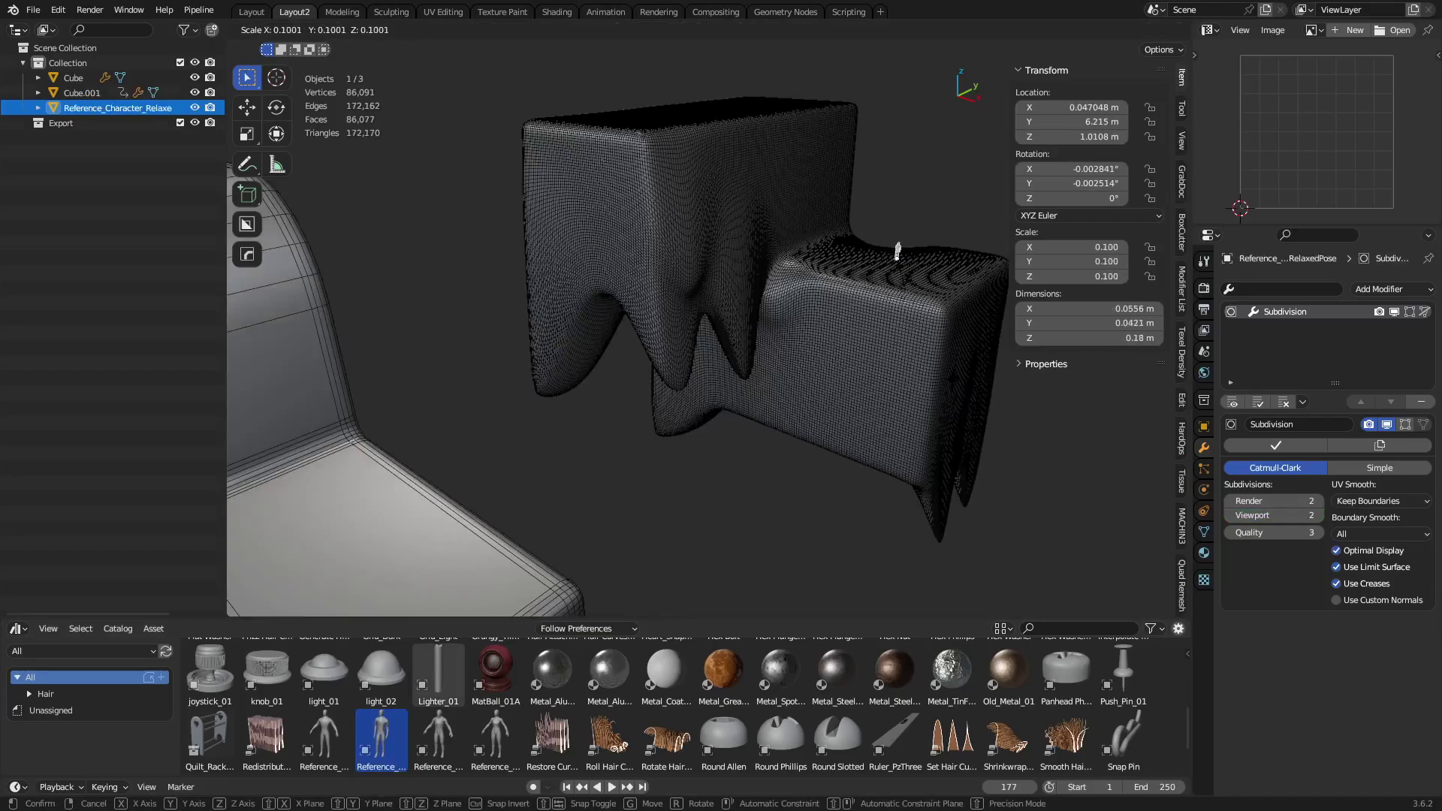
left_click(901, 273, "ctrl")
scroll(815, 354, "up", 6)
middle_click_drag(901, 254, 781, 391, "shift")
left_click(1318, 515)
left_click(1305, 516)
type("0")
key("Return")
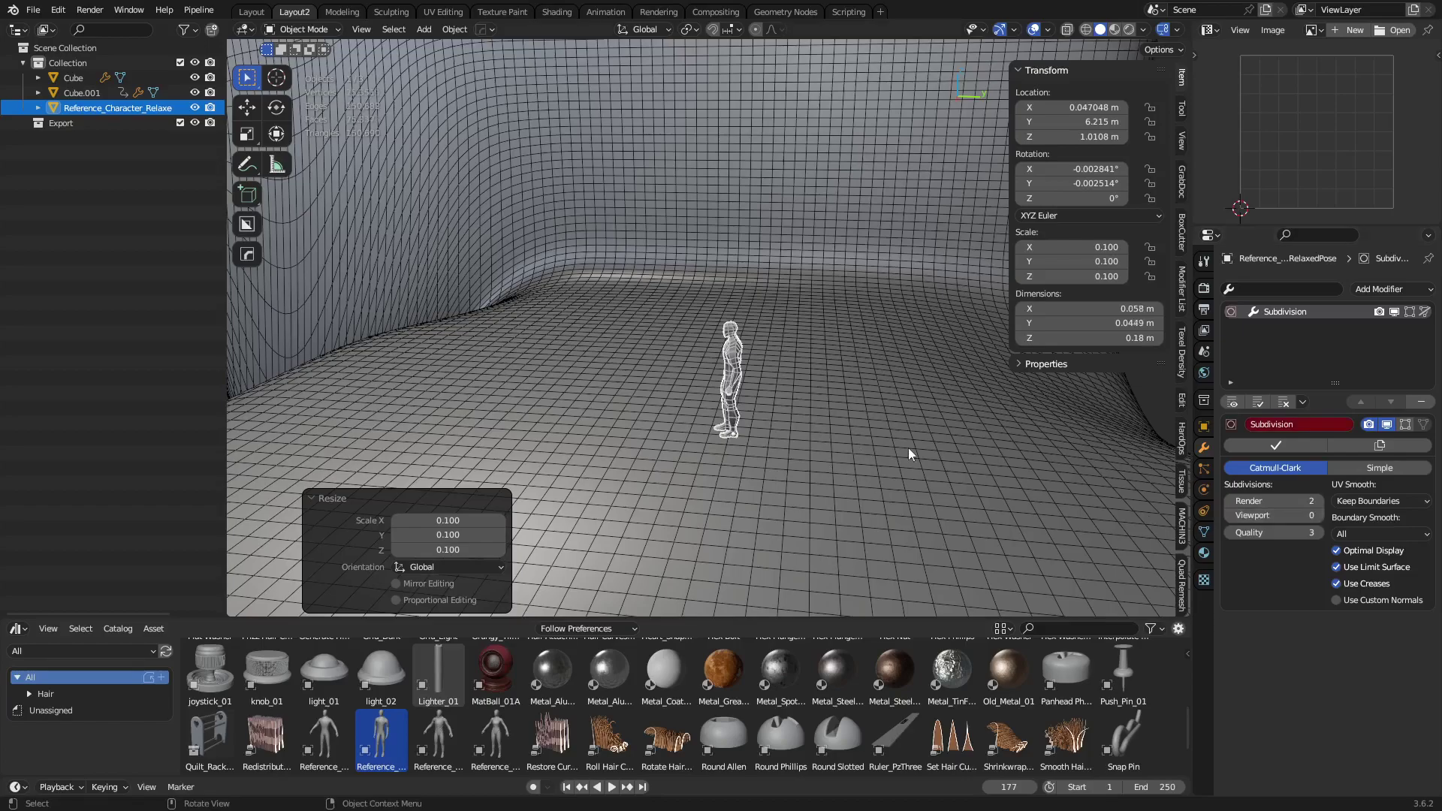
Set the copy's Subdivision viewport level to 0 and turn off the wireframe overlay around the reference character.
left_click(907, 449)
left_click(1277, 515)
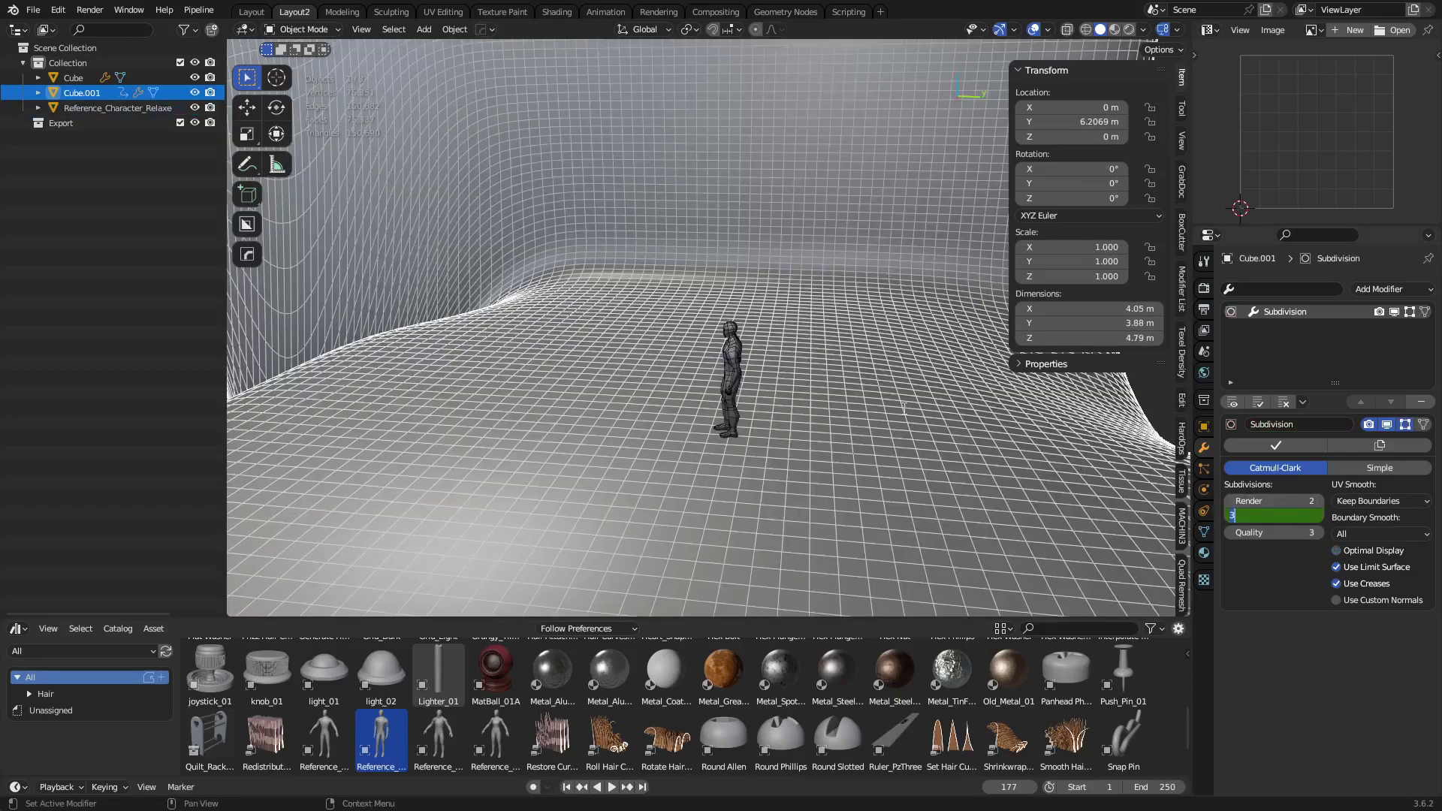
key("Return")
middle_click_drag(837, 434, 801, 389)
scroll(782, 417, "up", 3)
key("shift+z")
scroll(787, 399, "up", 3)
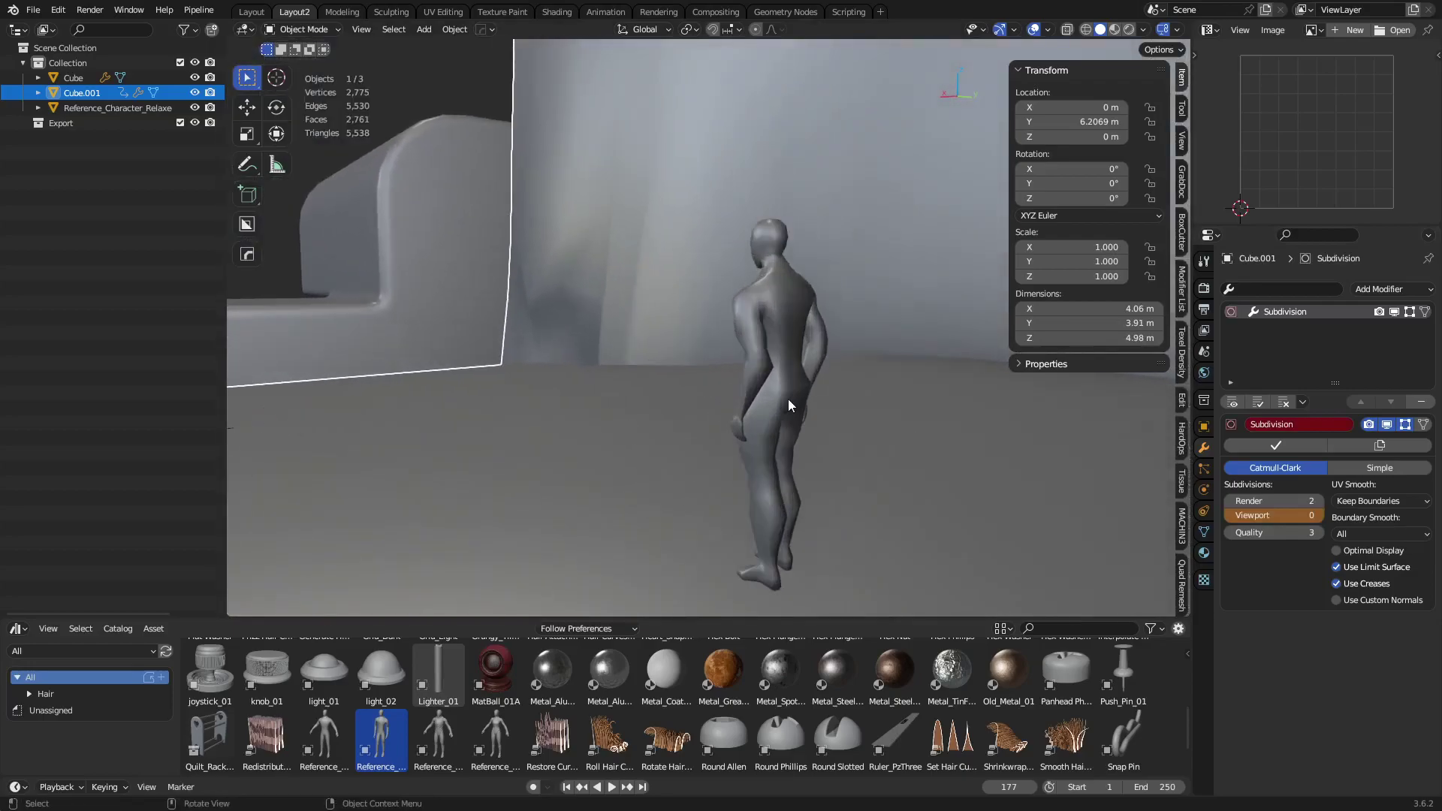
middle_click_drag(675, 459, 742, 336)
Raise the copy's Subdivision viewport level to 1 and on to 2.
left_click(1274, 515)
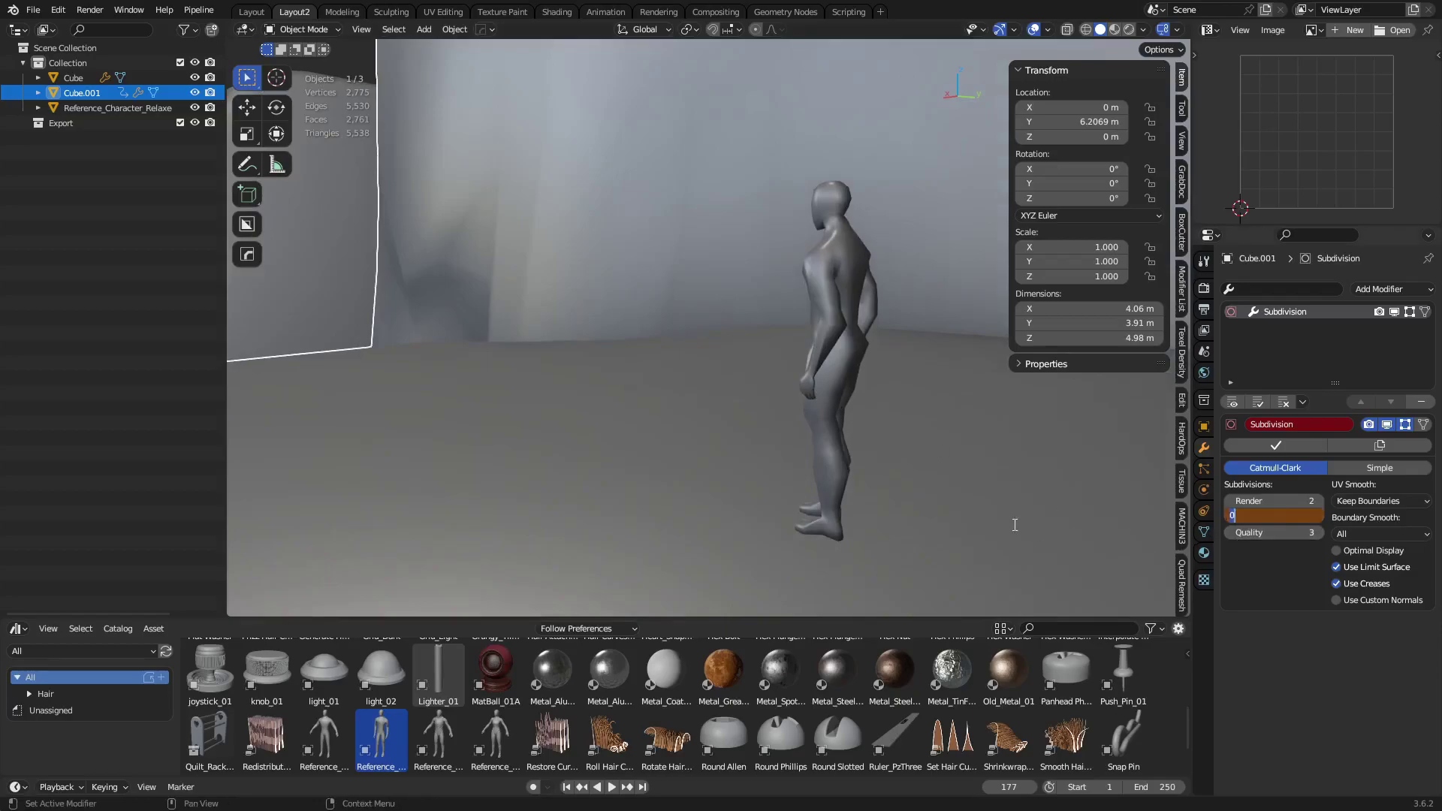
type("1")
key("Return")
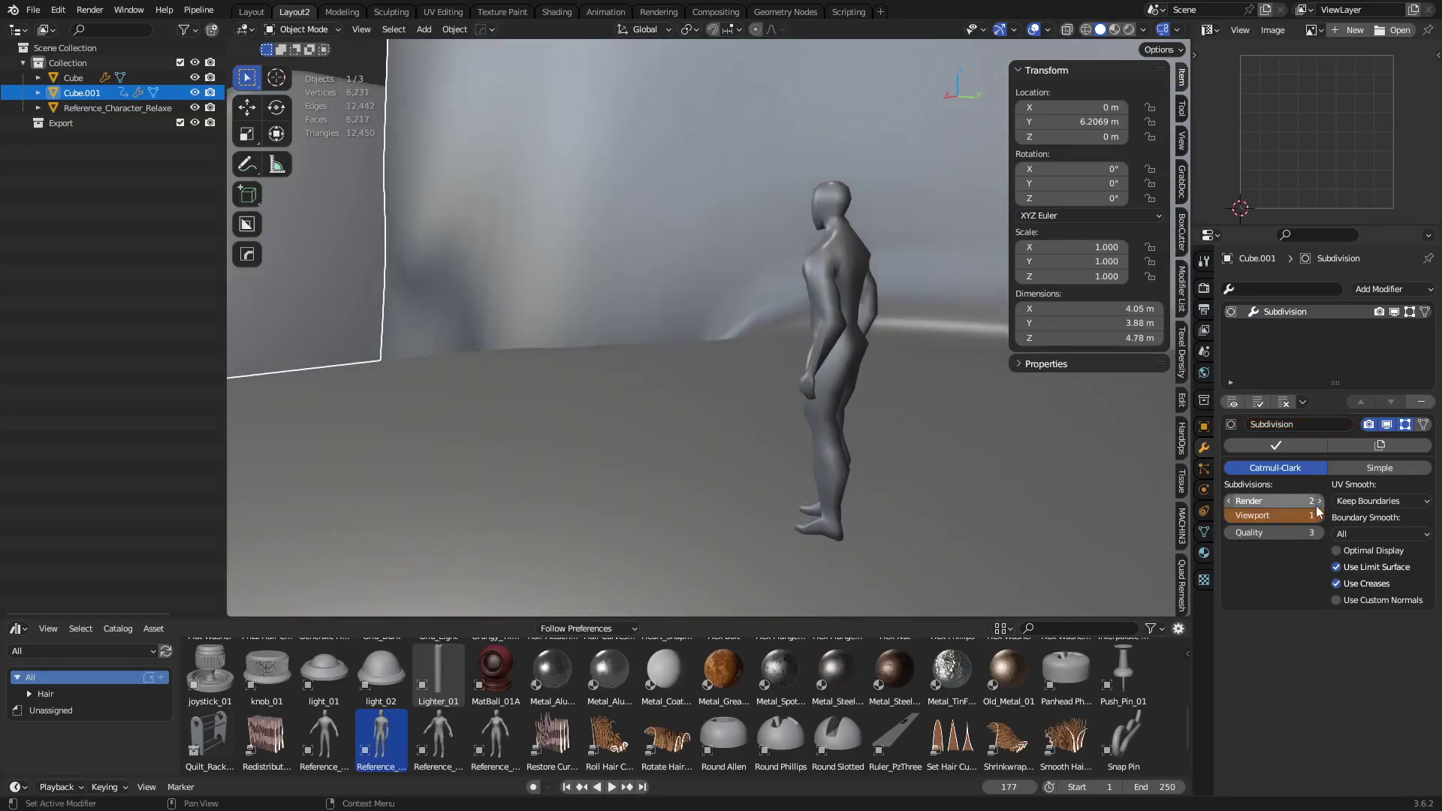
left_click(1320, 515)
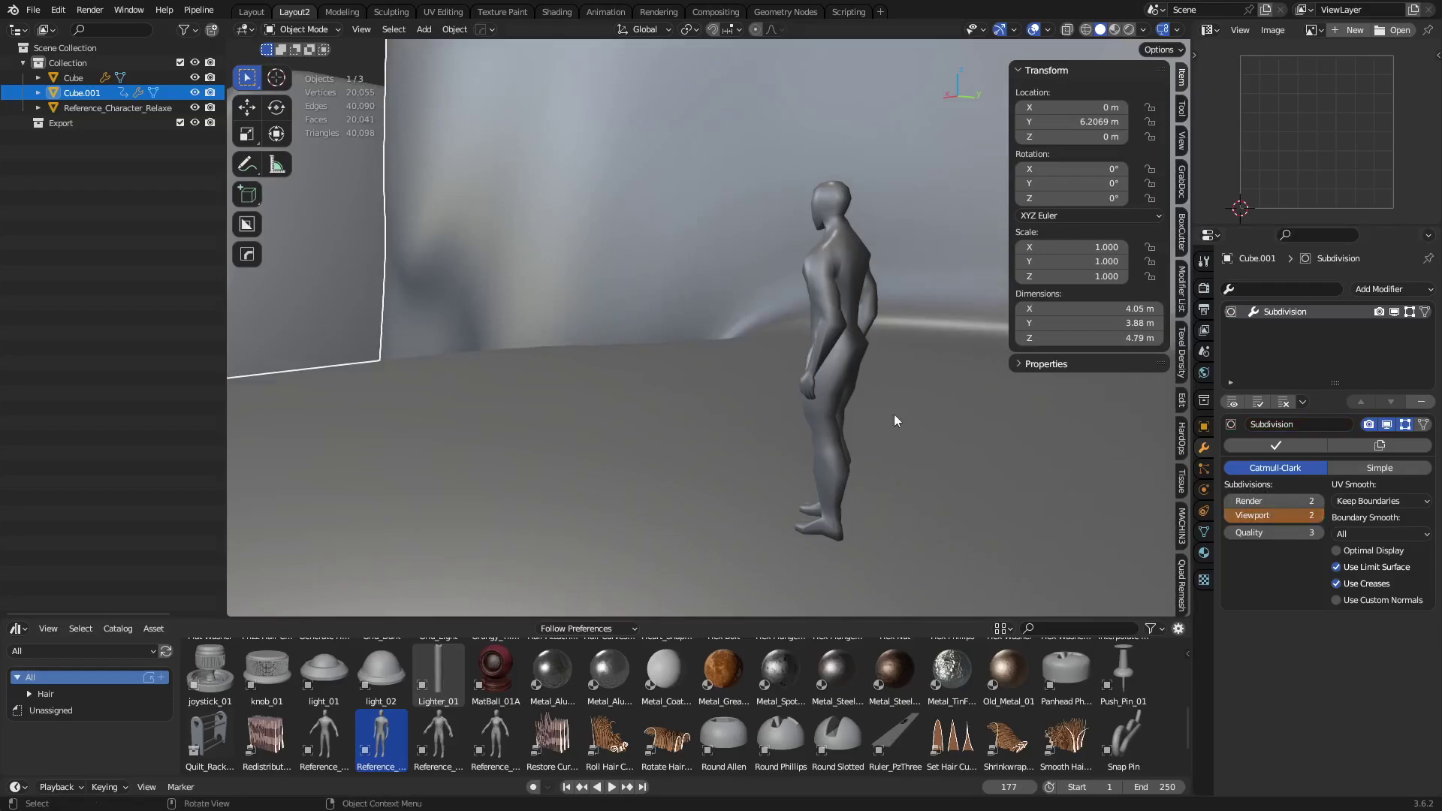
Deselect everything and examine the copy's surface smoothness close to the reference character and from farther away.
key("shift+z")
key("shift+z")
key("alt+a")
middle_click_drag(495, 368, 608, 307)
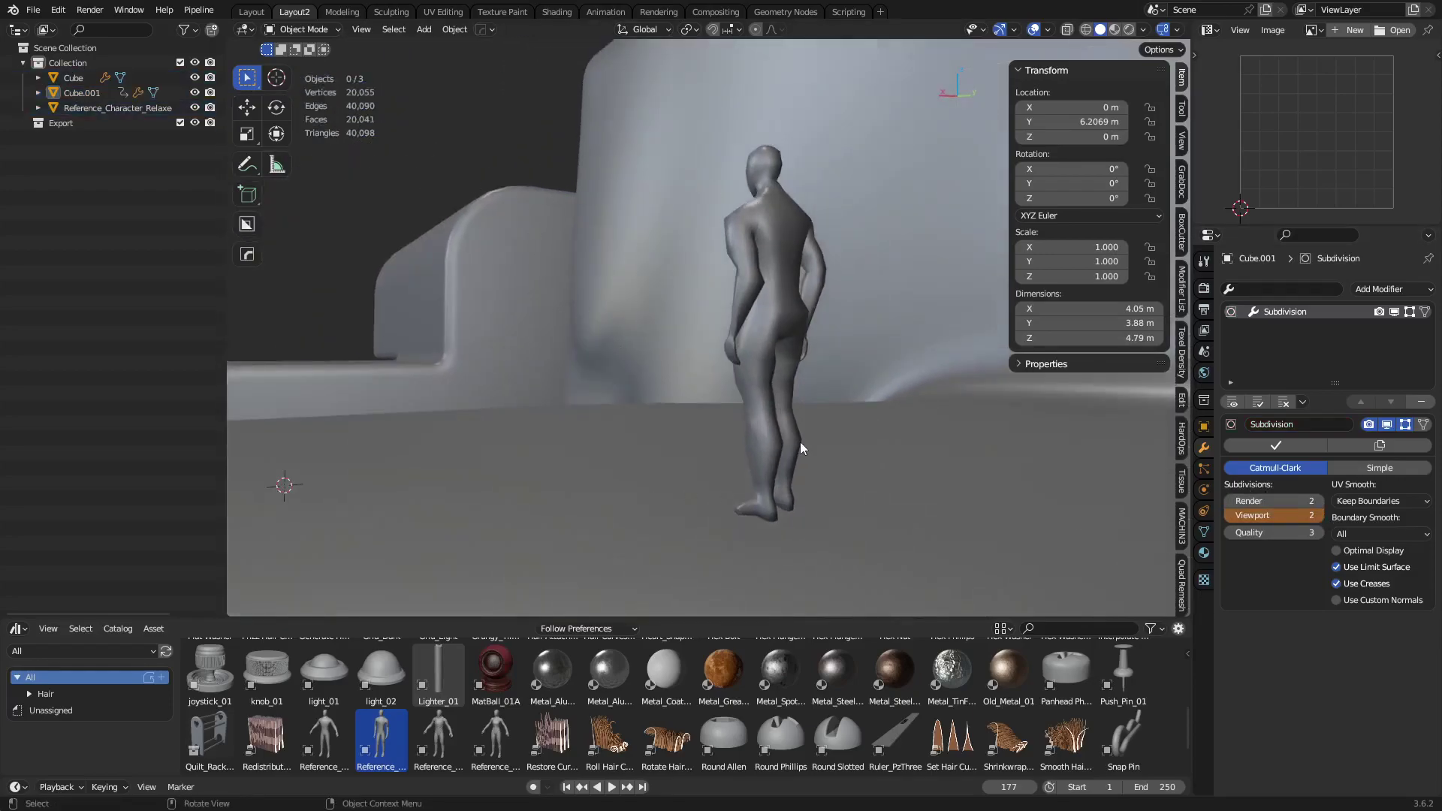
middle_click_drag(823, 444, 795, 338)
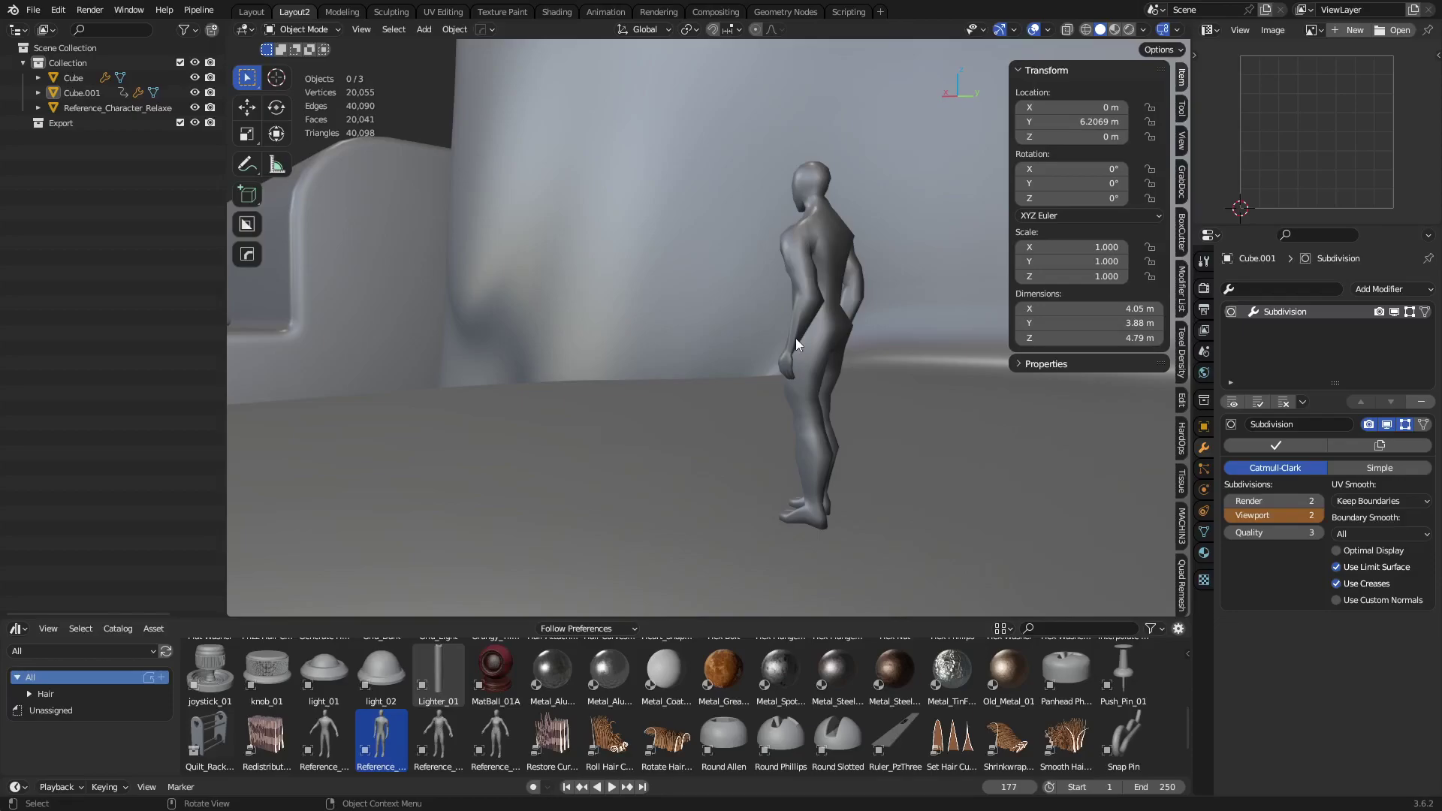
scroll(792, 339, "down", 15)
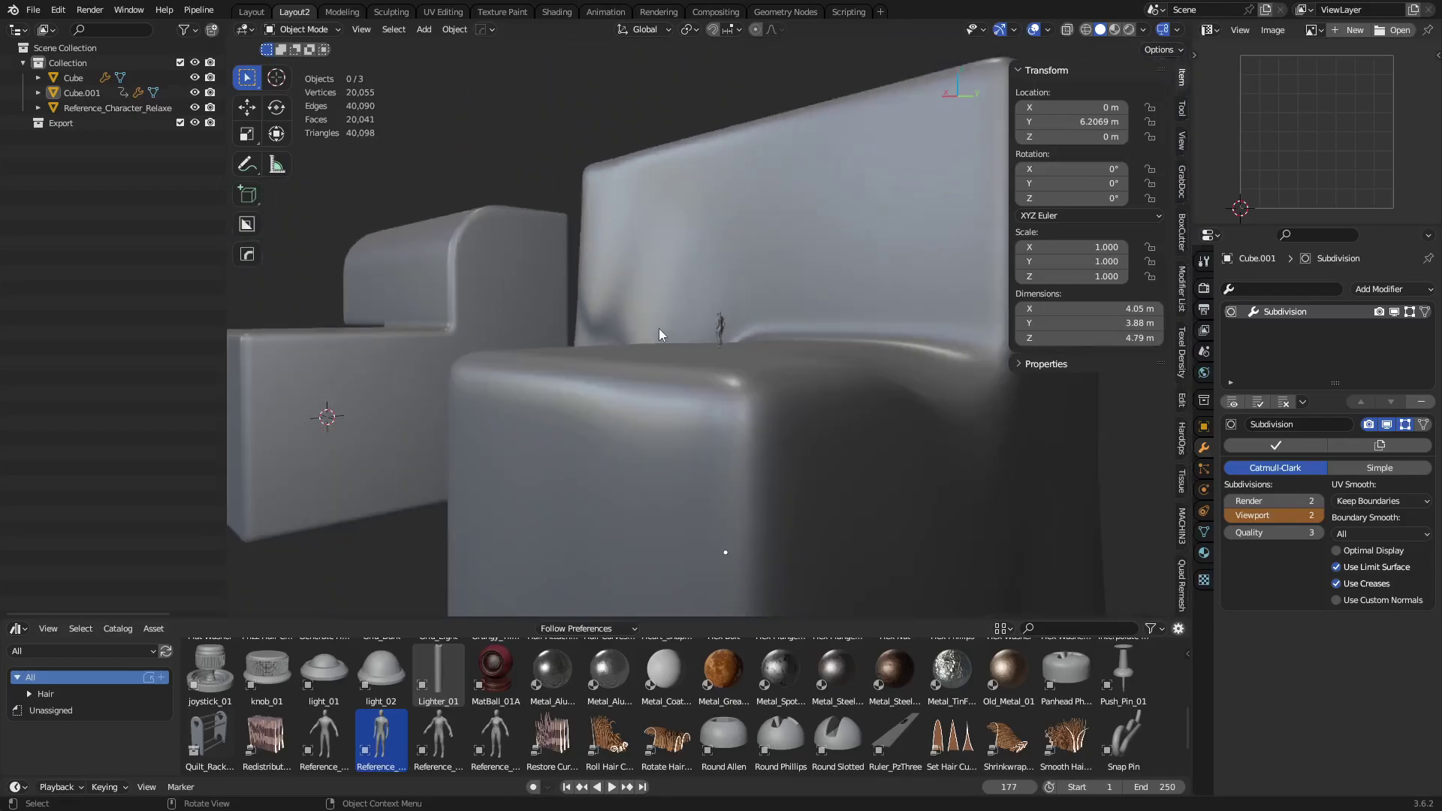
mouse_move(660, 327)
middle_mouse_down()
mouse_move(642, 284)
mouse_move(641, 347)
middle_mouse_up()
middle_click_drag(641, 346, 759, 353, "shift")
Compare the original beveled block with the spiked copy, selecting each and checking its modifier settings.
left_click(520, 245)
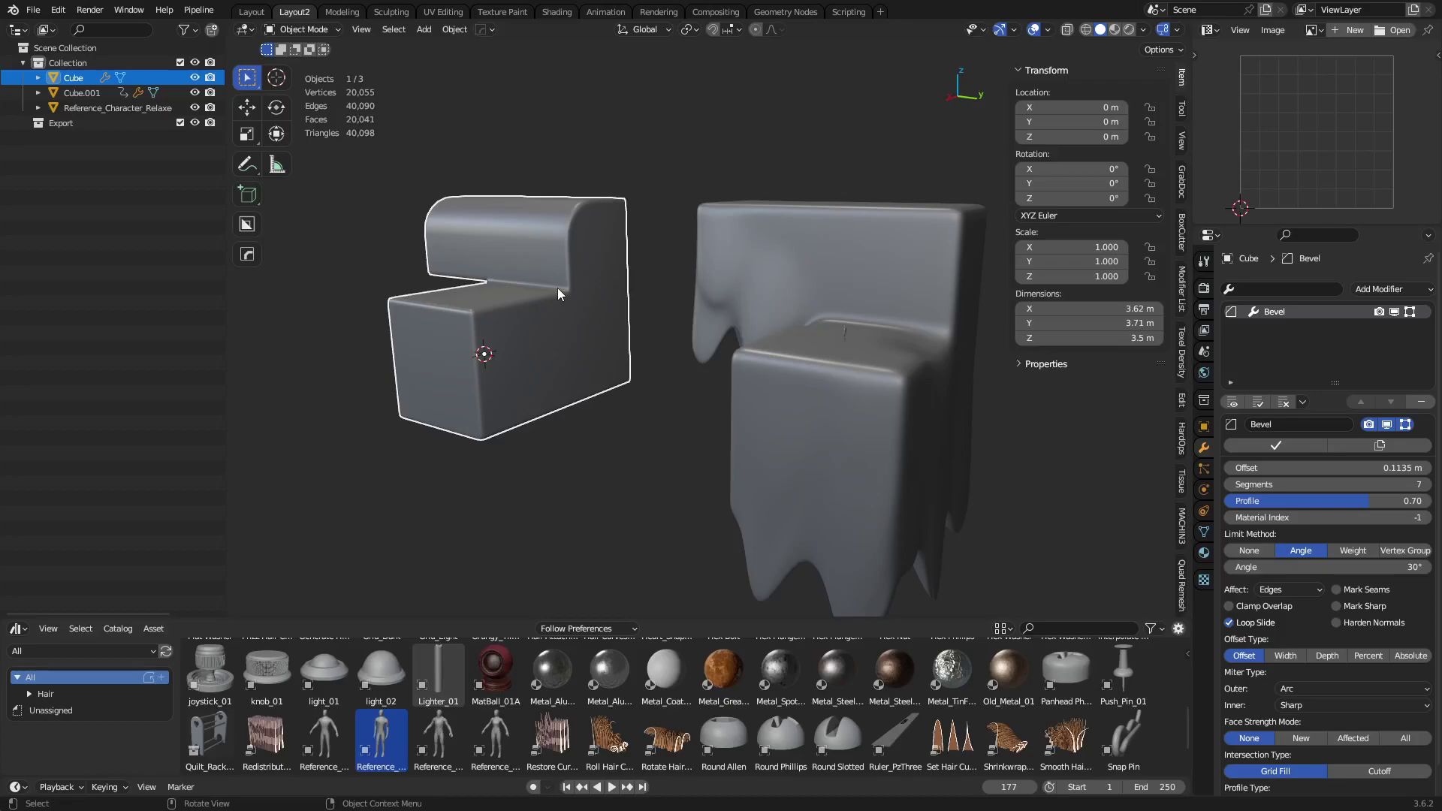
middle_click_drag(657, 424, 831, 434)
left_click(639, 456)
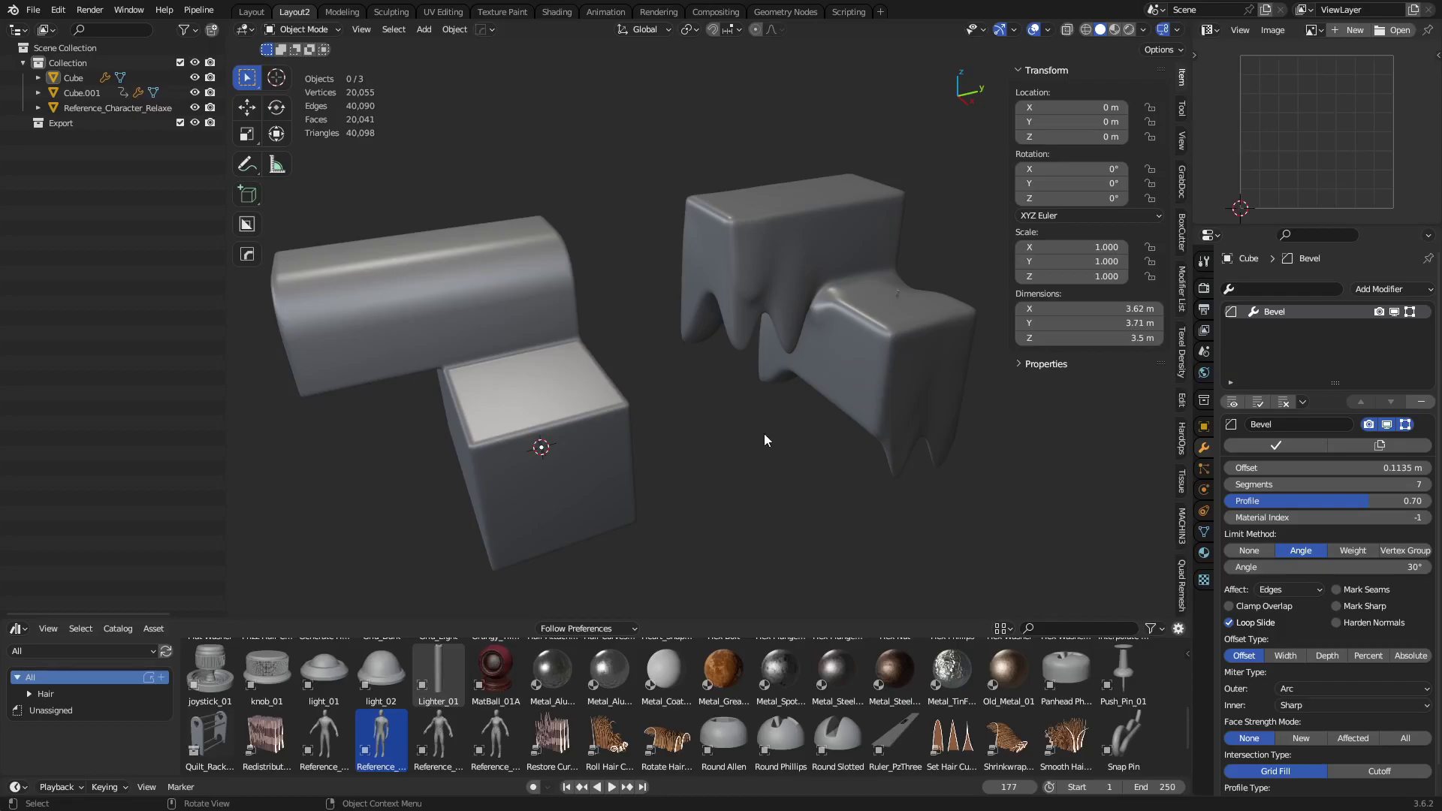
middle_click_drag(755, 426, 707, 463)
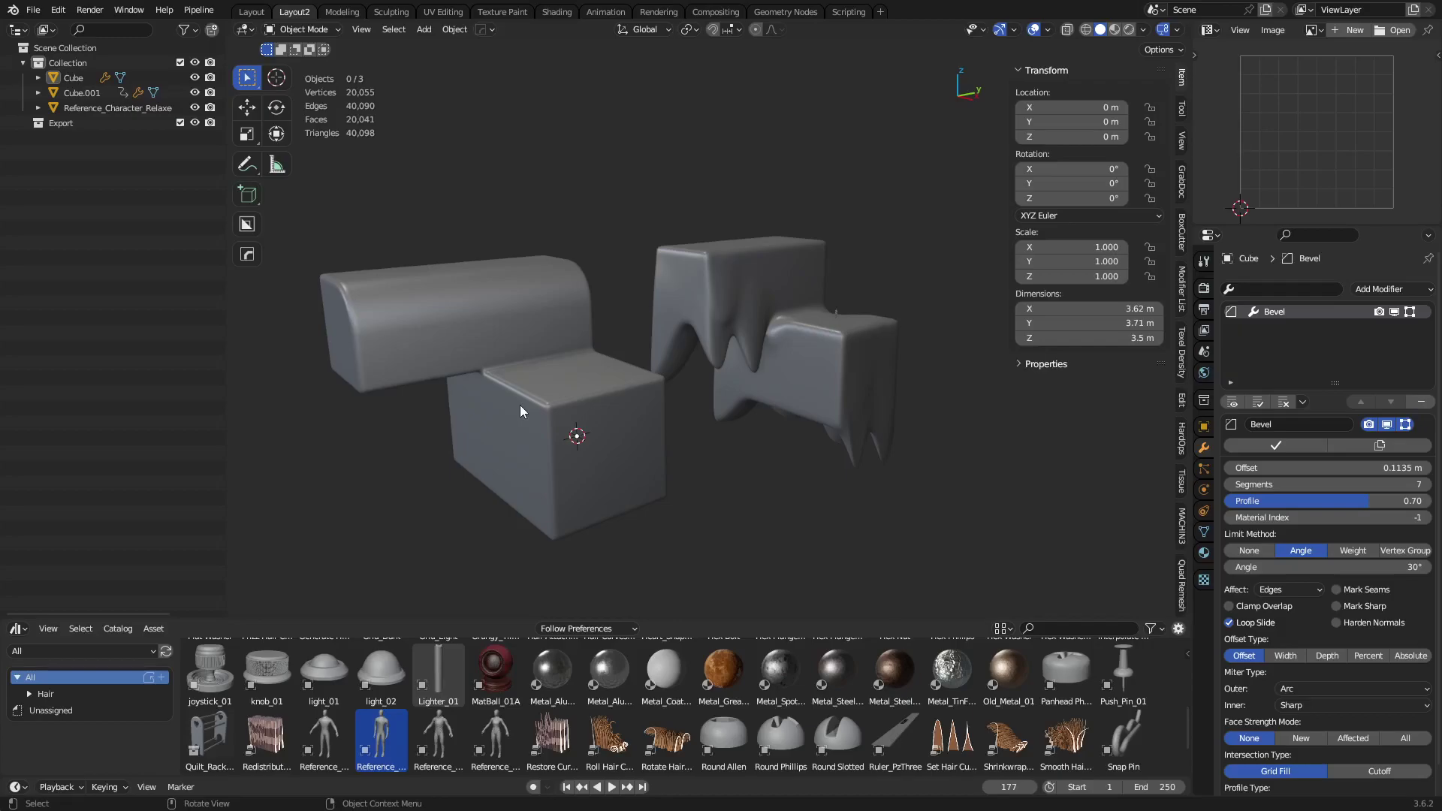
left_click(793, 364)
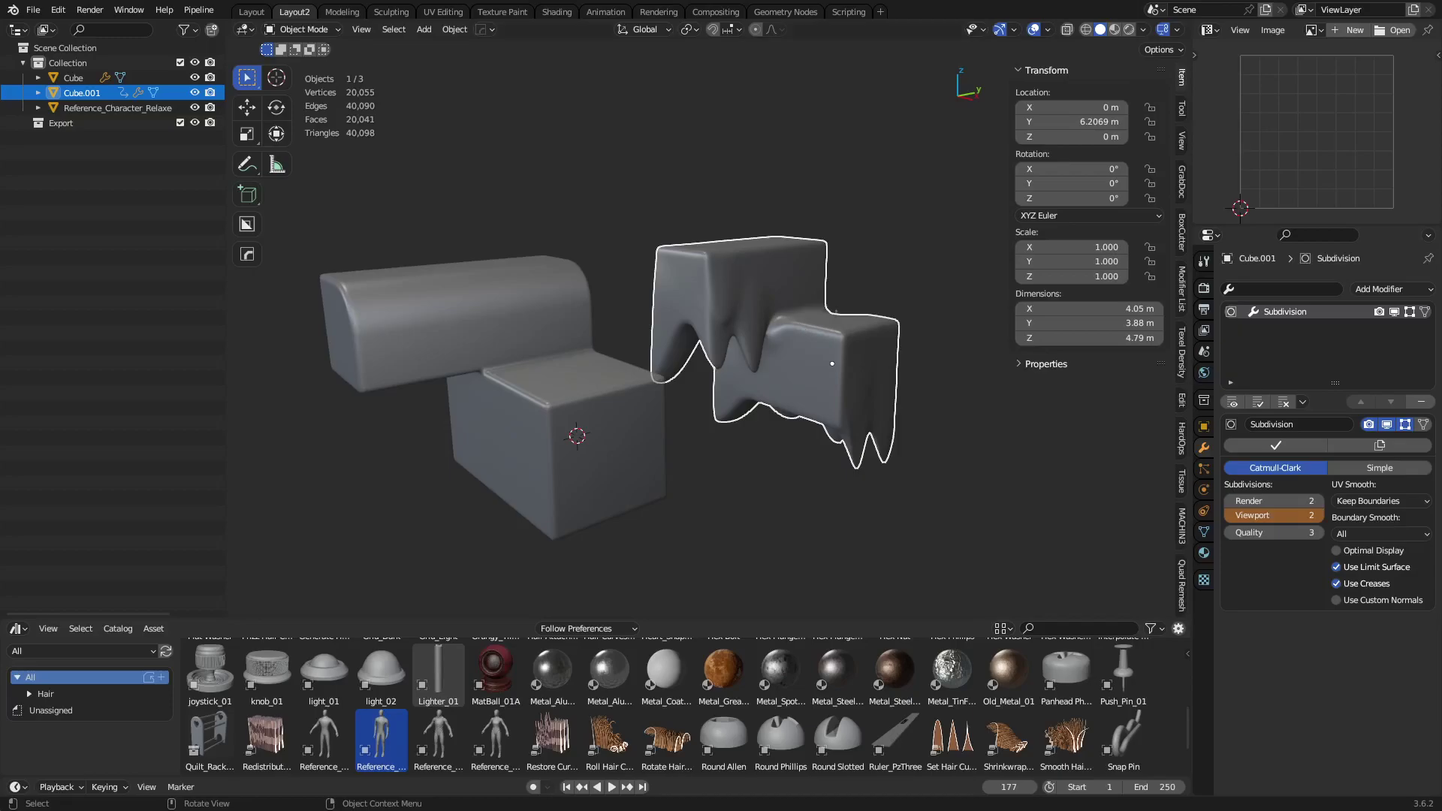
Open File Explorer and browse to the Aircraft folder inside Images > Photos.
key("super+e")
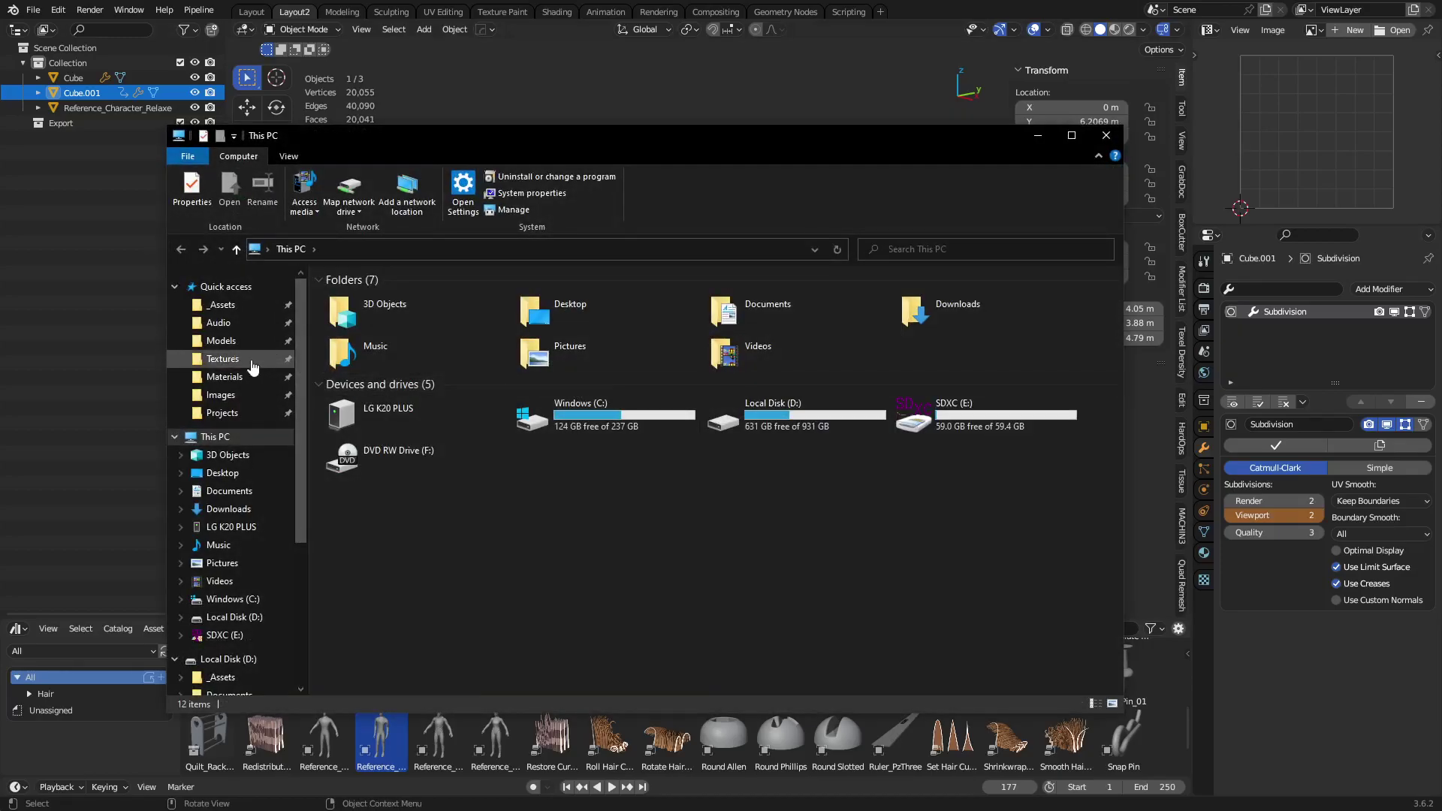
left_click(257, 392)
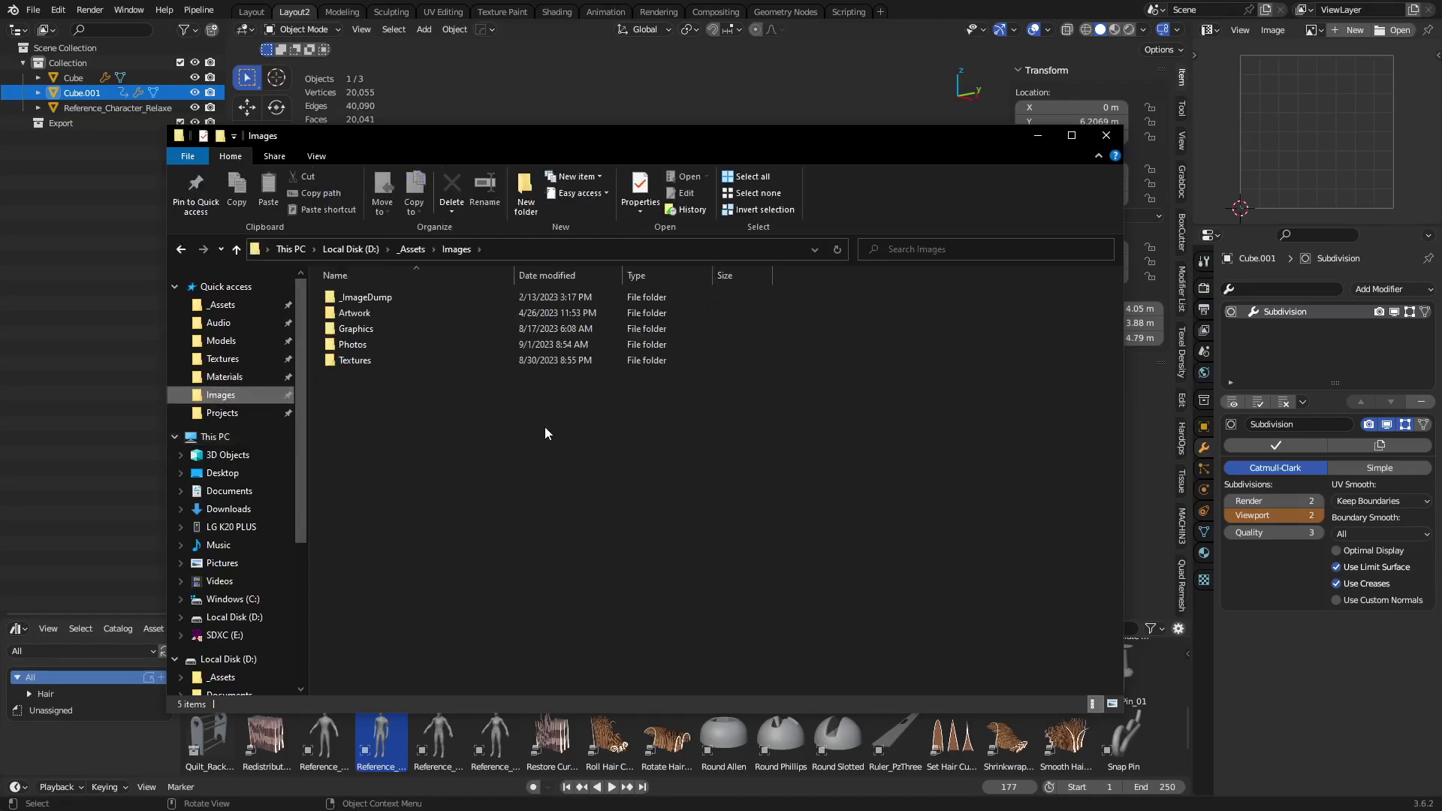
left_click(391, 344)
double_click(391, 344)
double_click(409, 314)
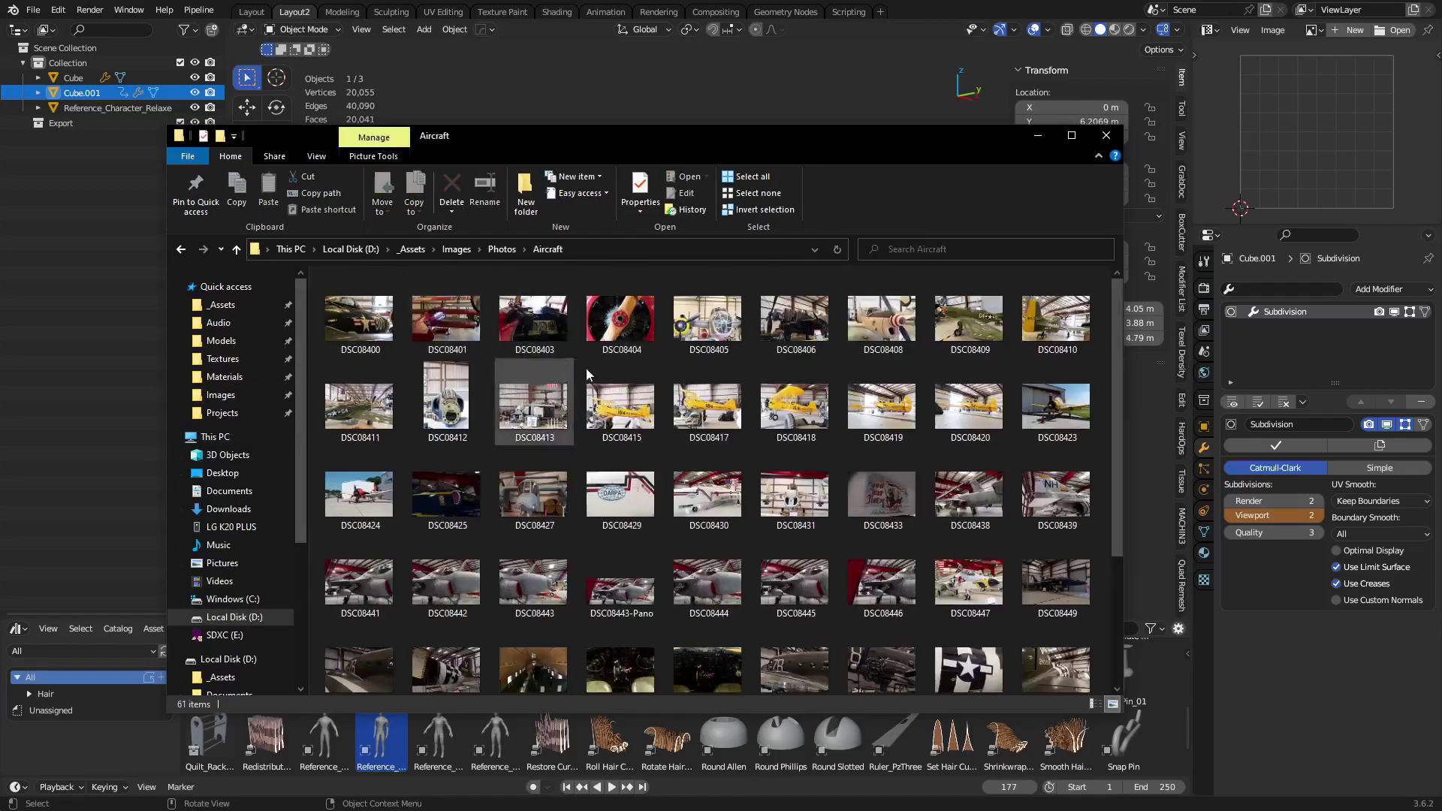
Open photo DSC08409 full-window, examine the green aircraft's wing reflections and fuselage surface up close, and close it.
double_click(958, 330)
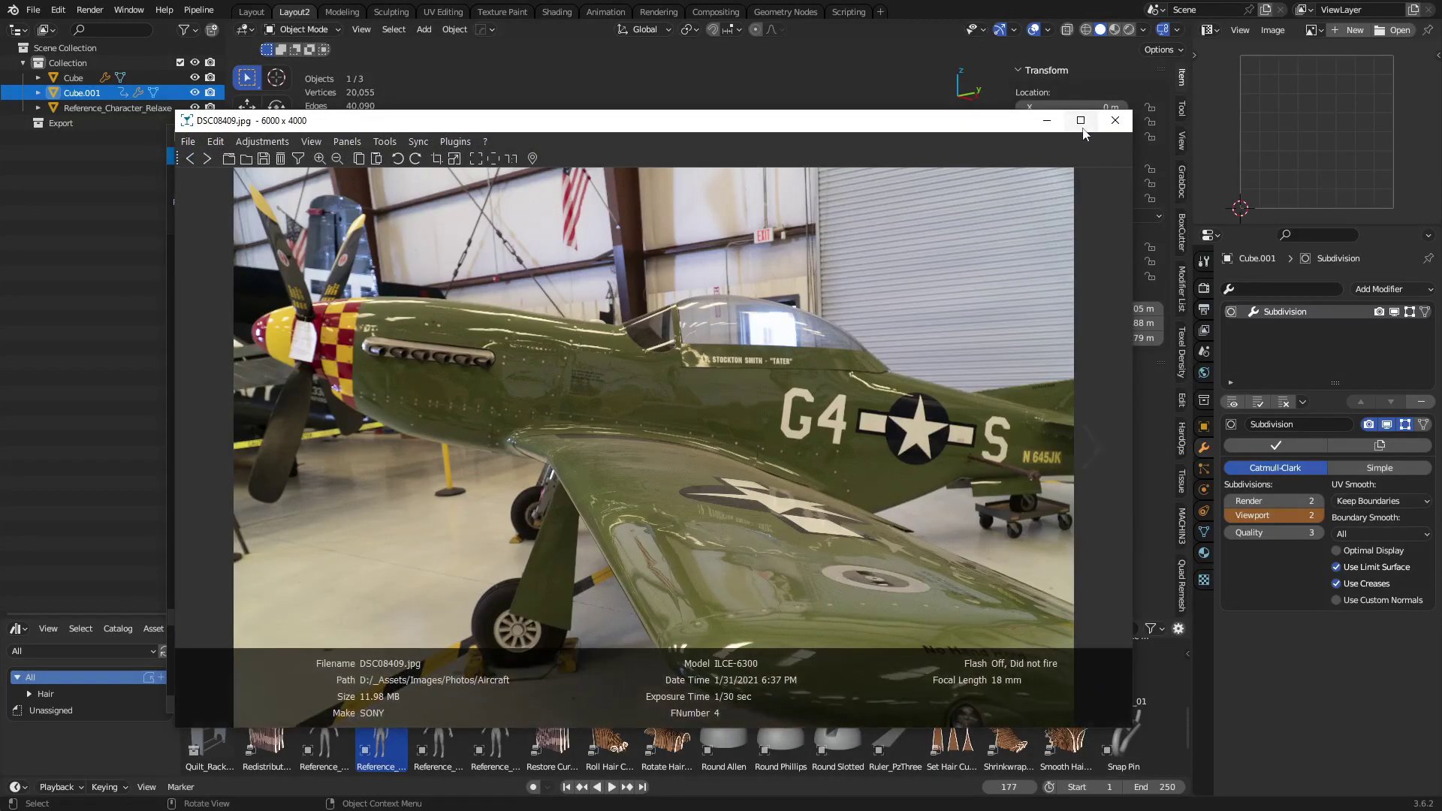
left_click(1080, 120)
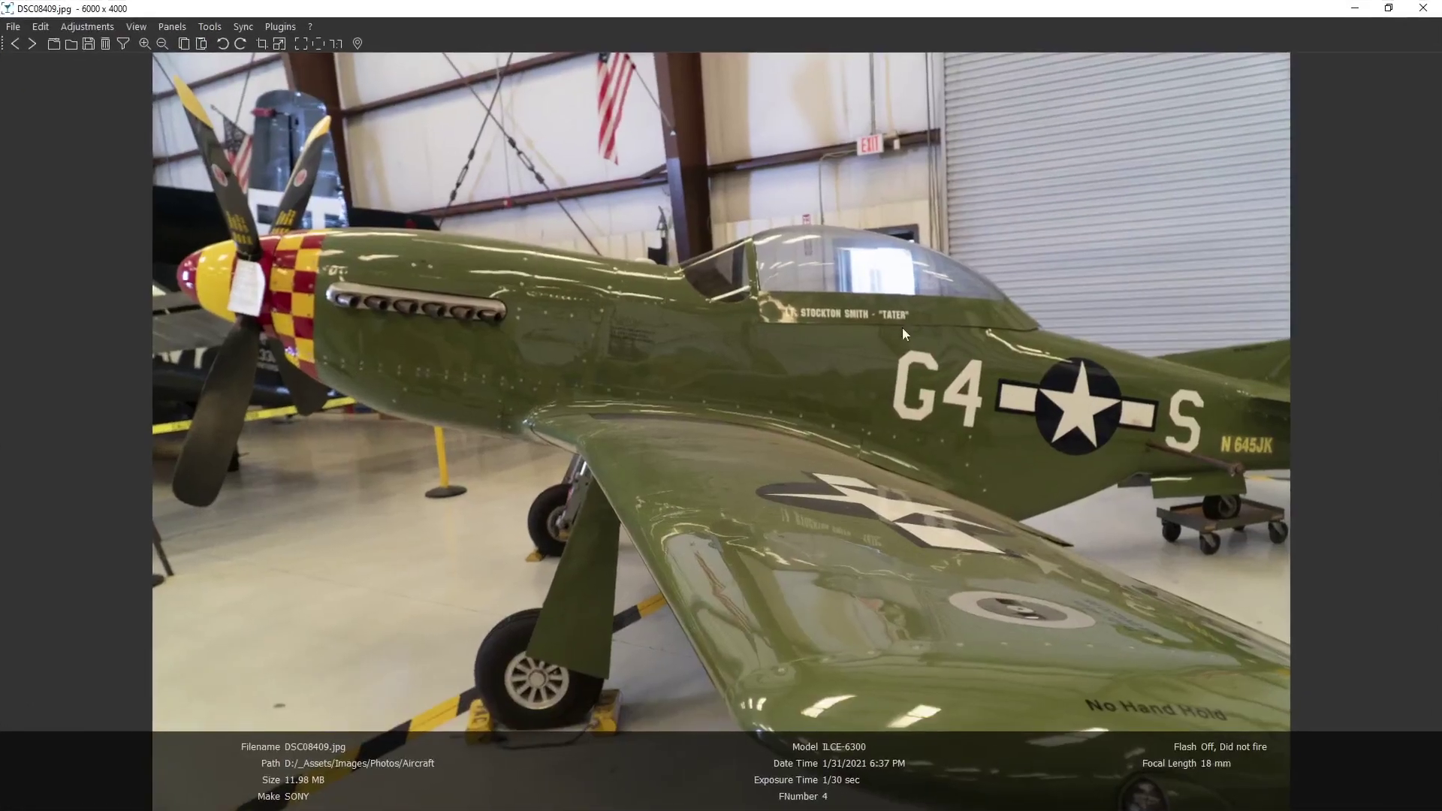
scroll(763, 497, "up", 4)
scroll(772, 515, "up", 3)
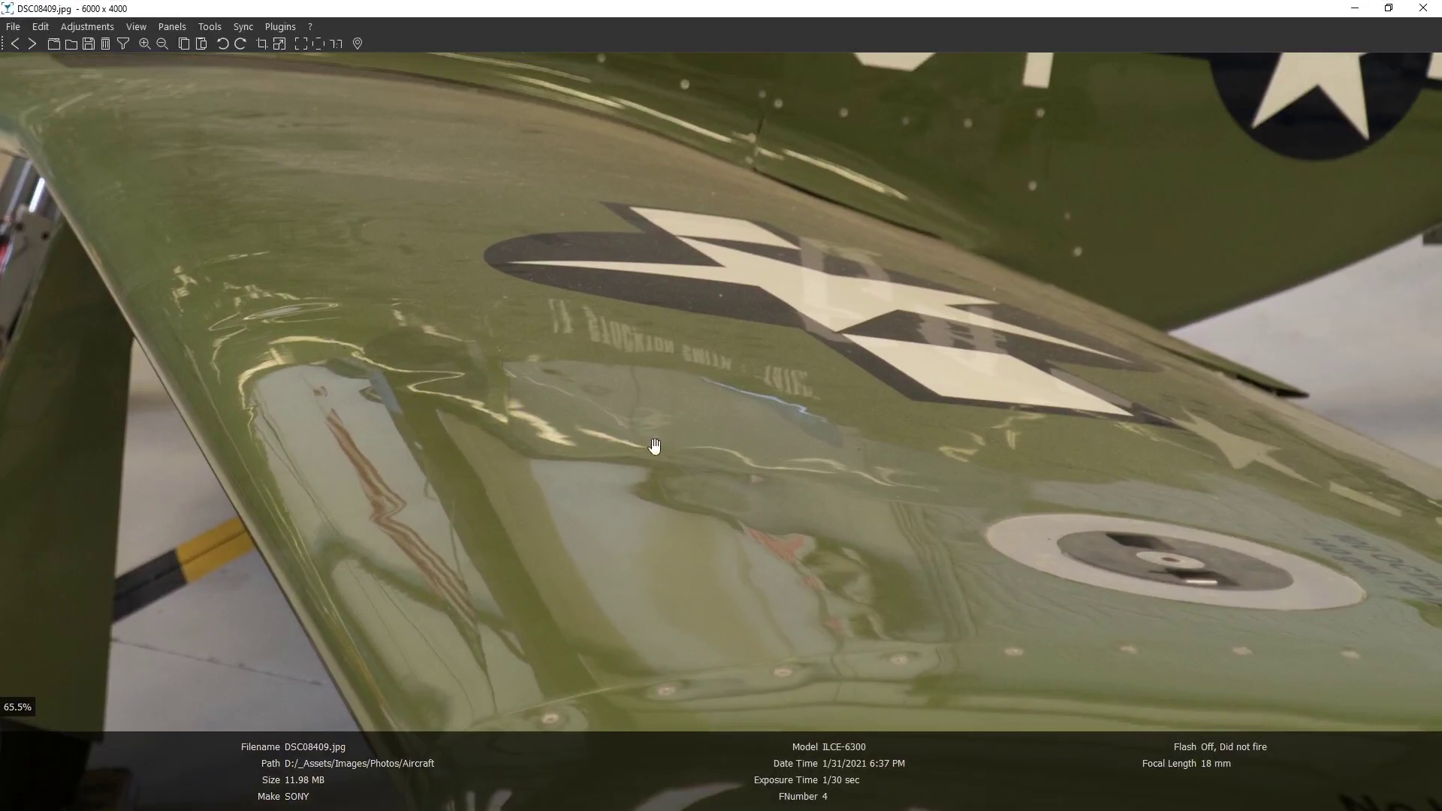
left_click_drag(798, 207, 836, 451)
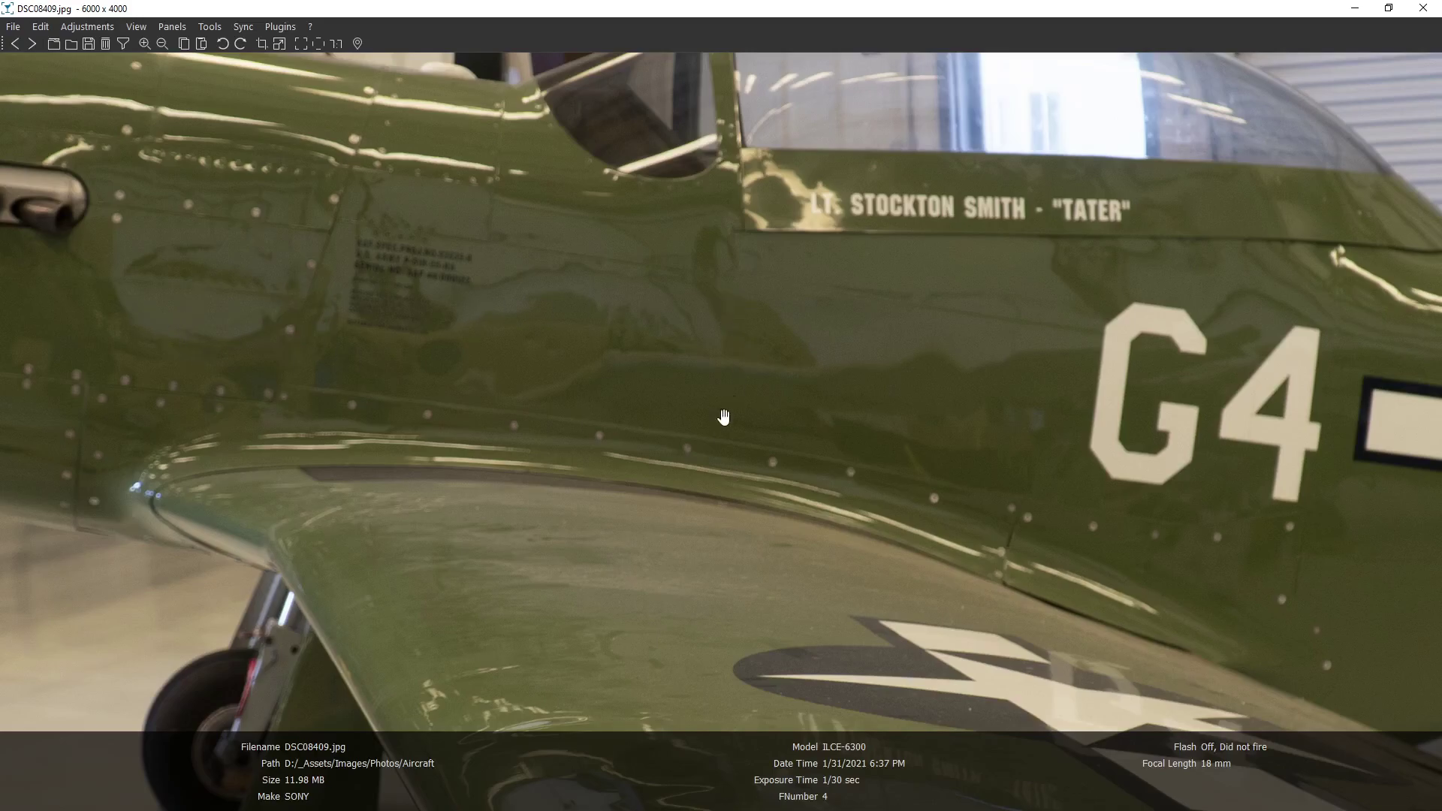
scroll(706, 471, "down", 1)
scroll(734, 421, "down", 2)
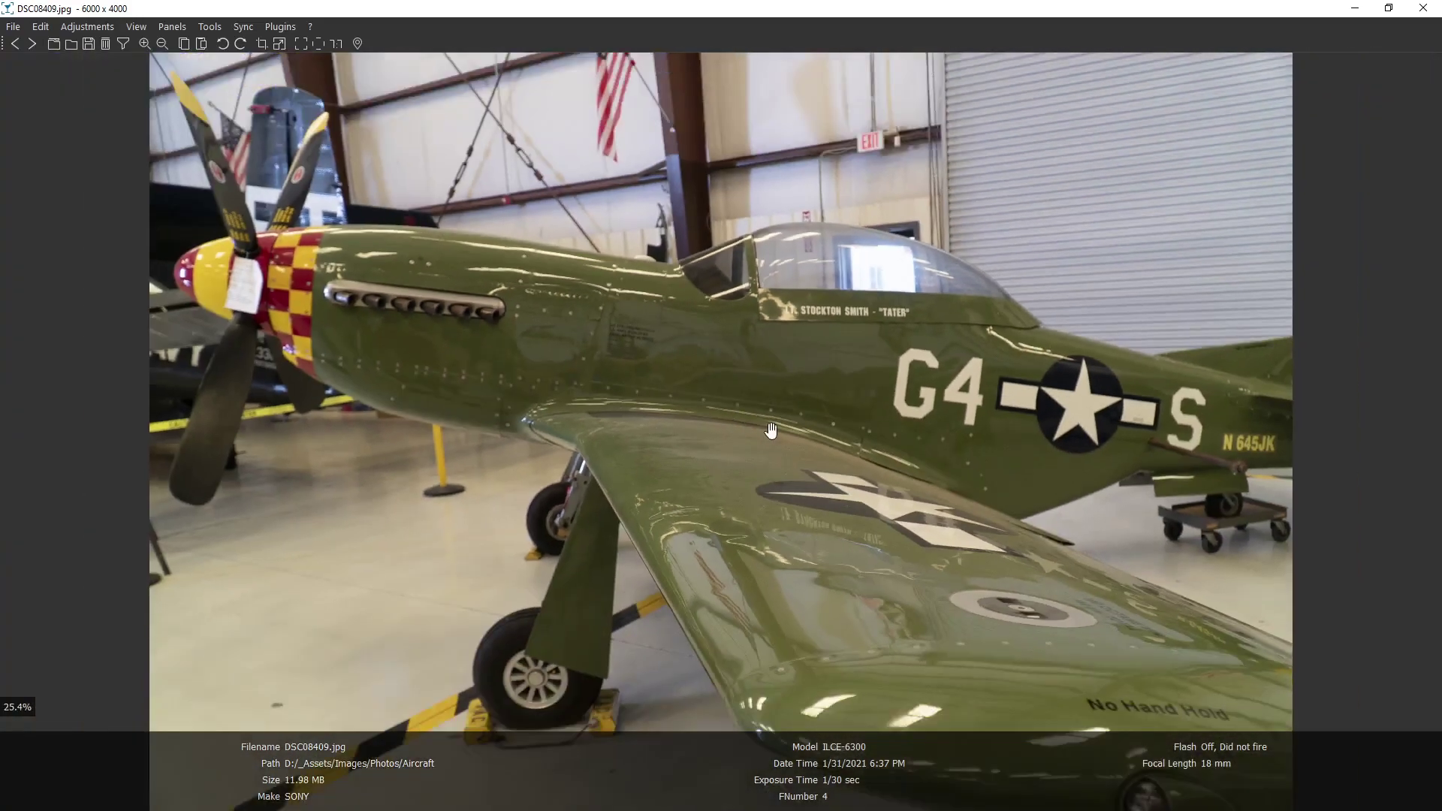
left_click(1423, 8)
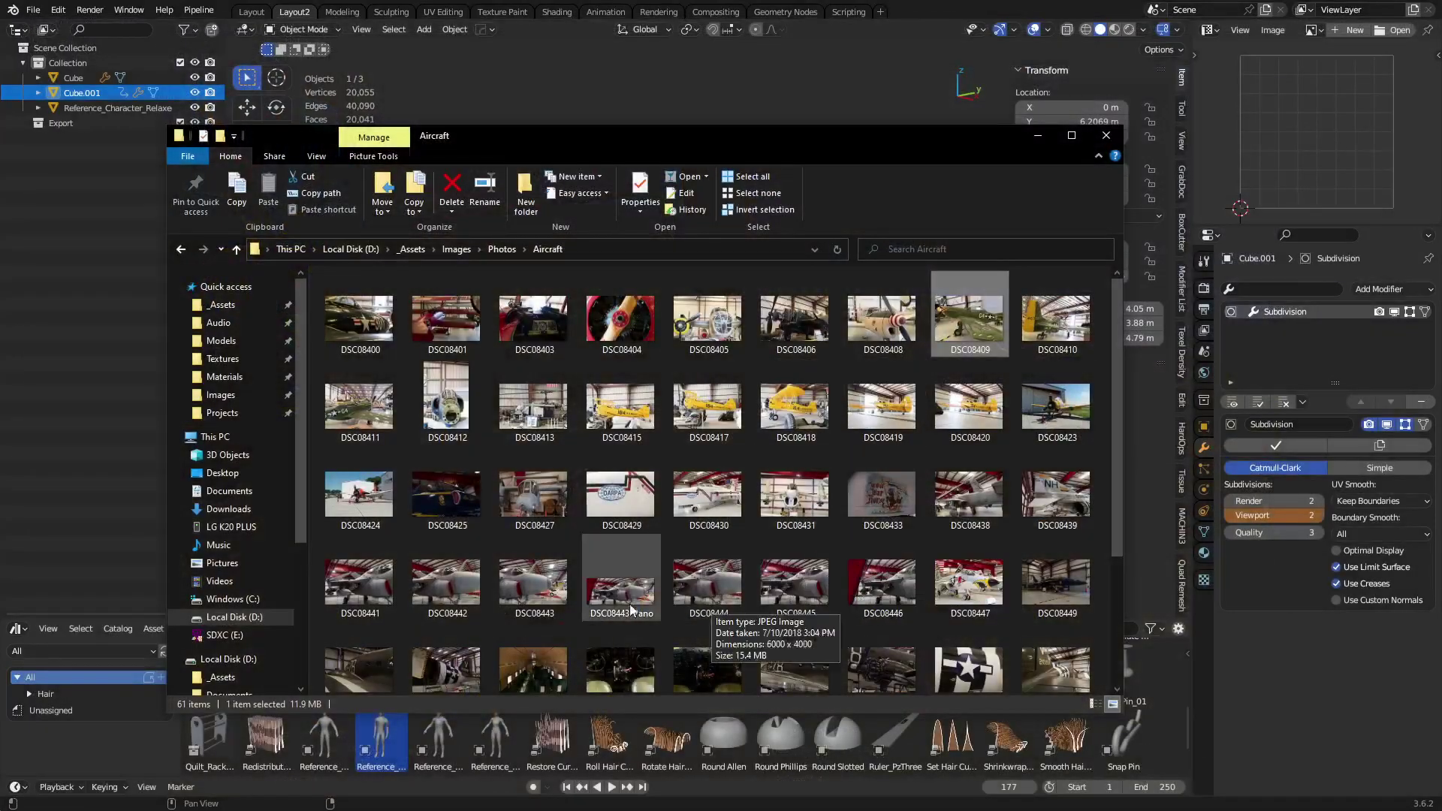
Open photo DSC08443 and examine the panel seams and rivets between the grey aircraft's nose and canopy.
double_click(541, 587)
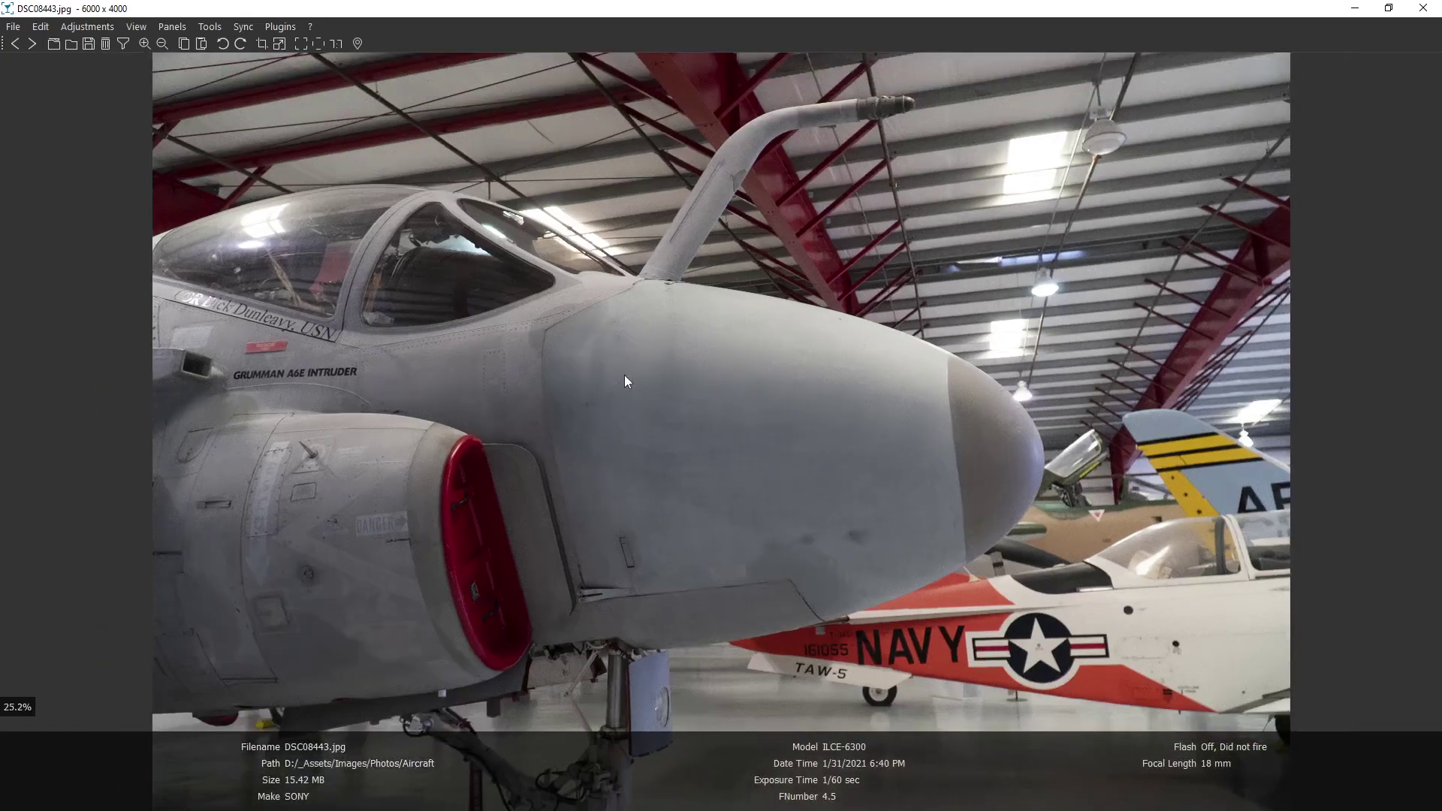
scroll(624, 376, "up", 2)
scroll(624, 374, "up", 5)
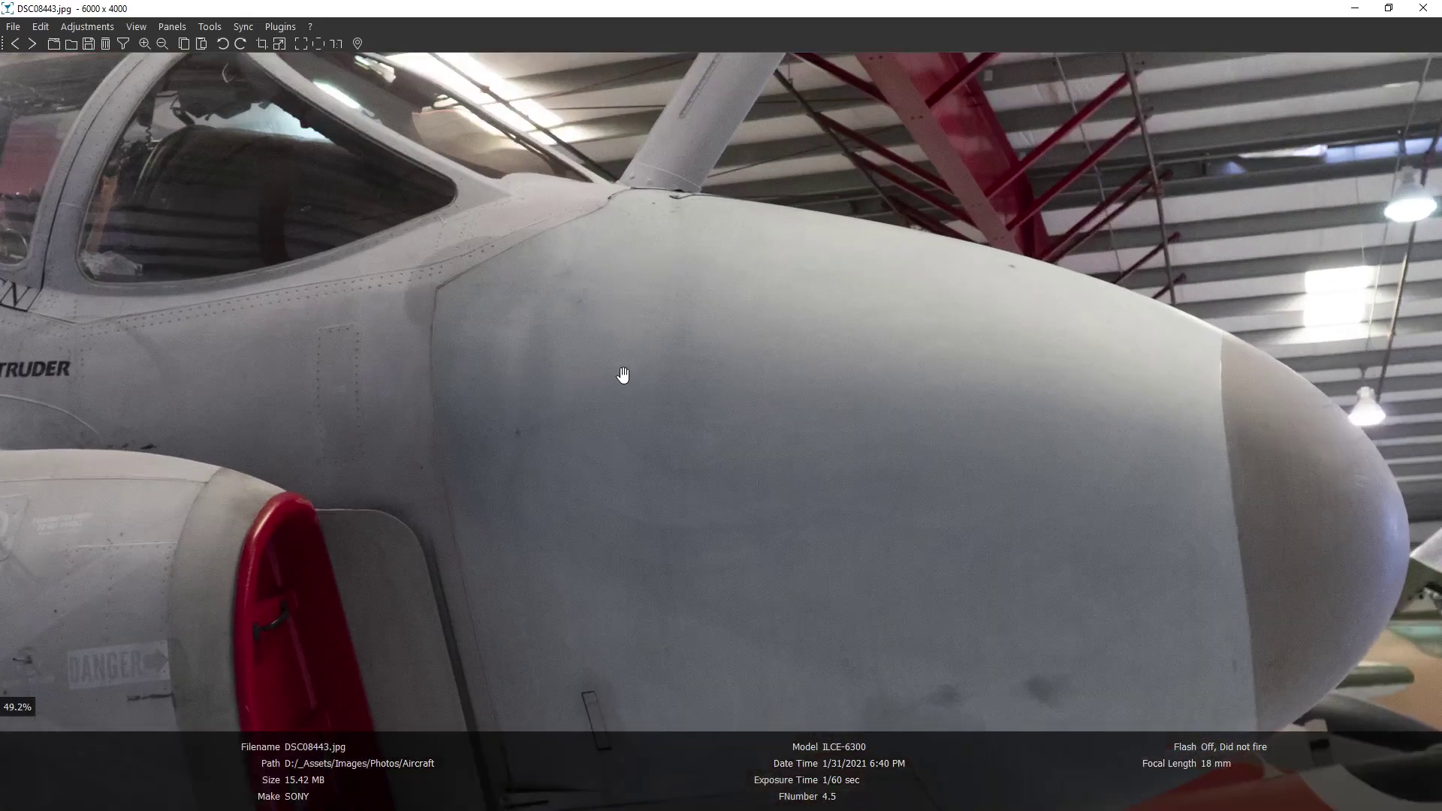
scroll(714, 383, "up", 3)
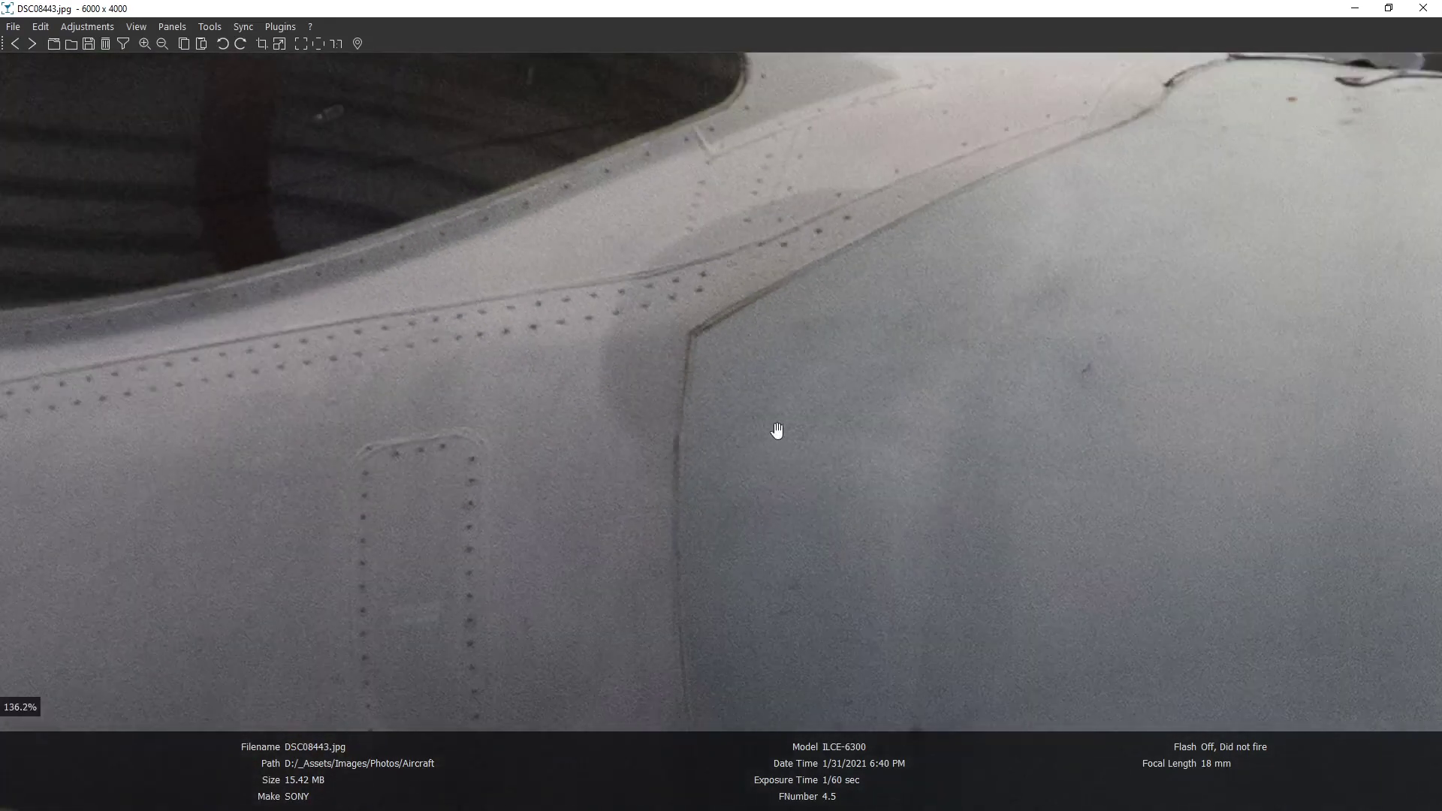
scroll(777, 430, "down", 3)
left_click_drag(955, 302, 785, 412)
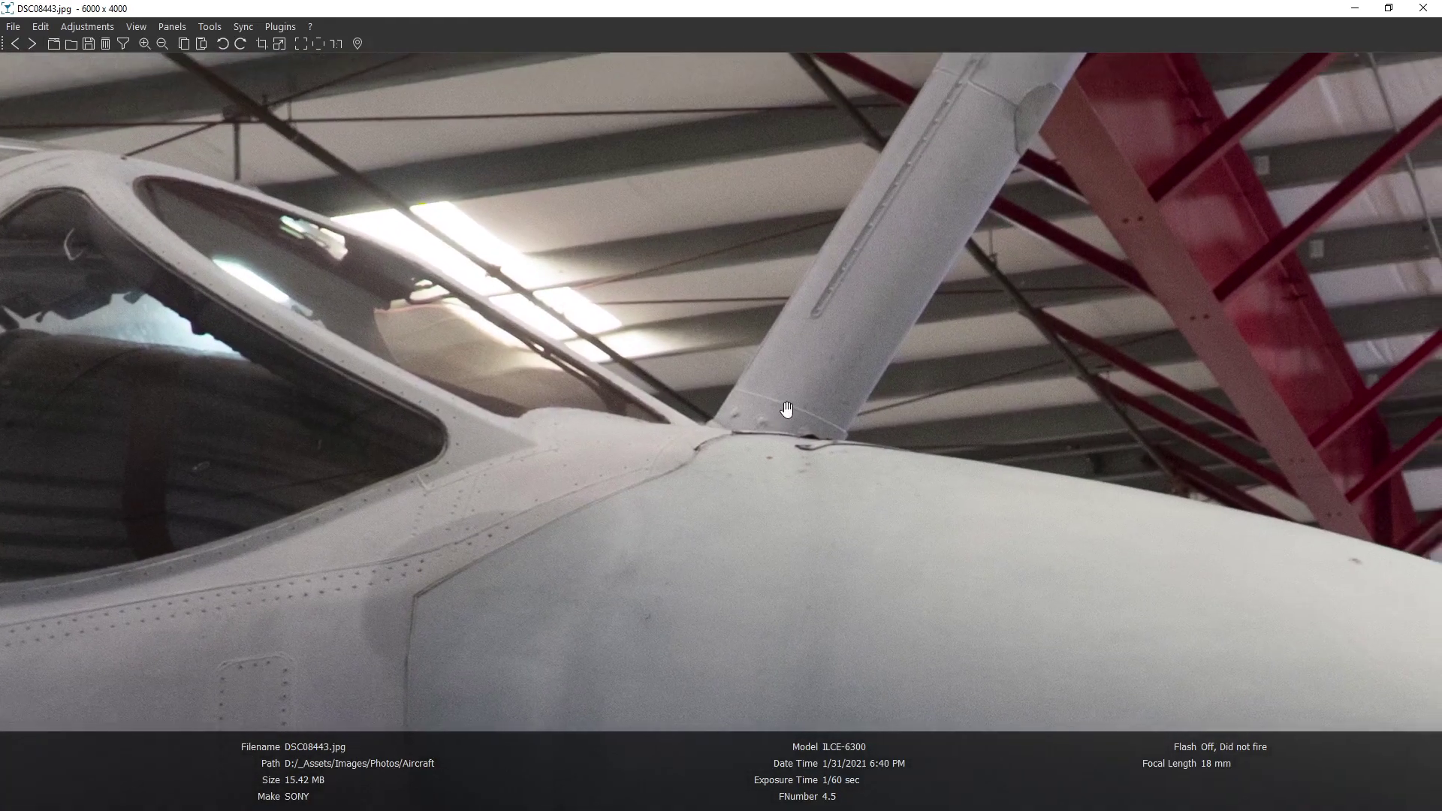
Examine the lettering, rivet rows and panel lines below the canopy, following the fuselage down past the engine intake.
scroll(783, 411, "up", 4)
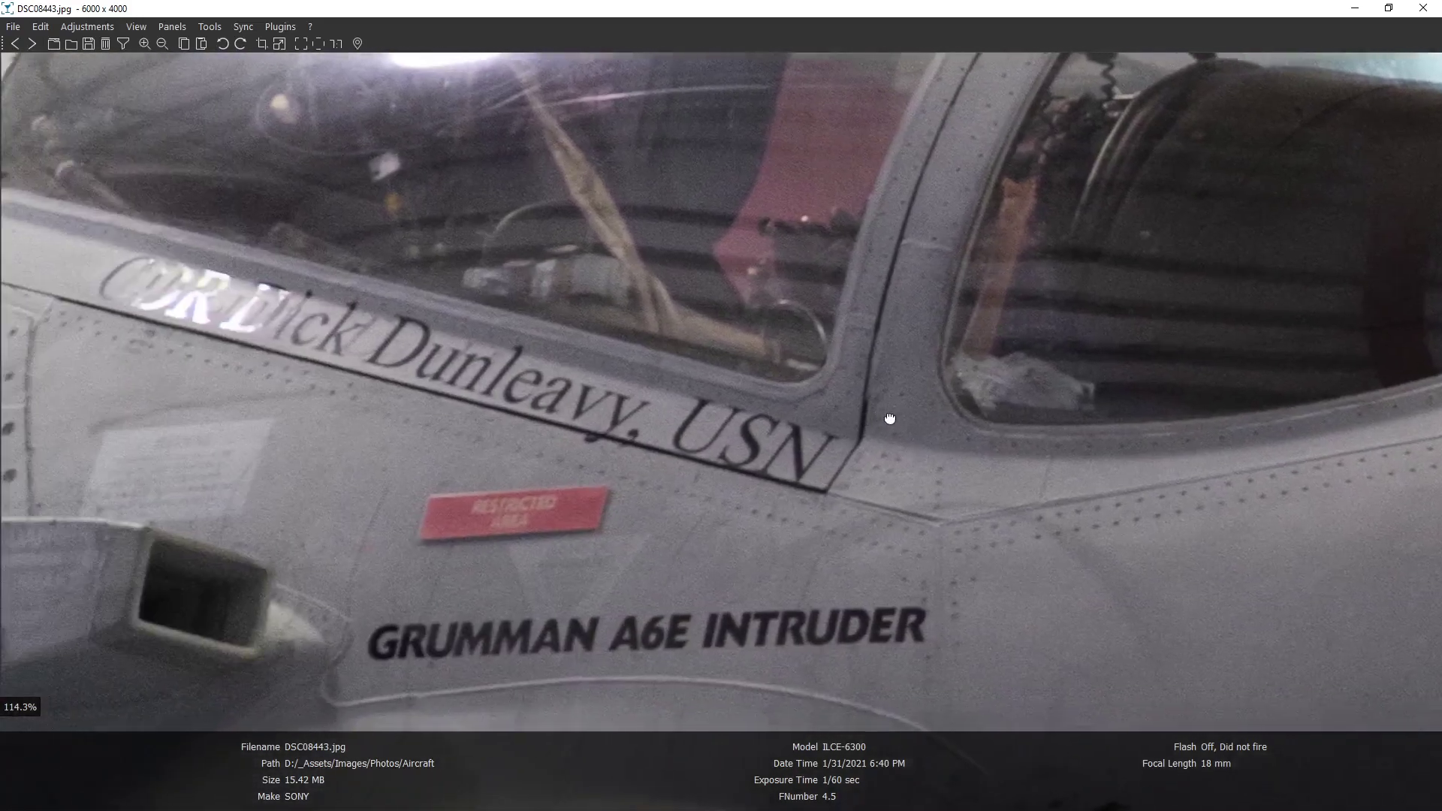
scroll(924, 449, "down", 1)
left_click_drag(1128, 540, 699, 408)
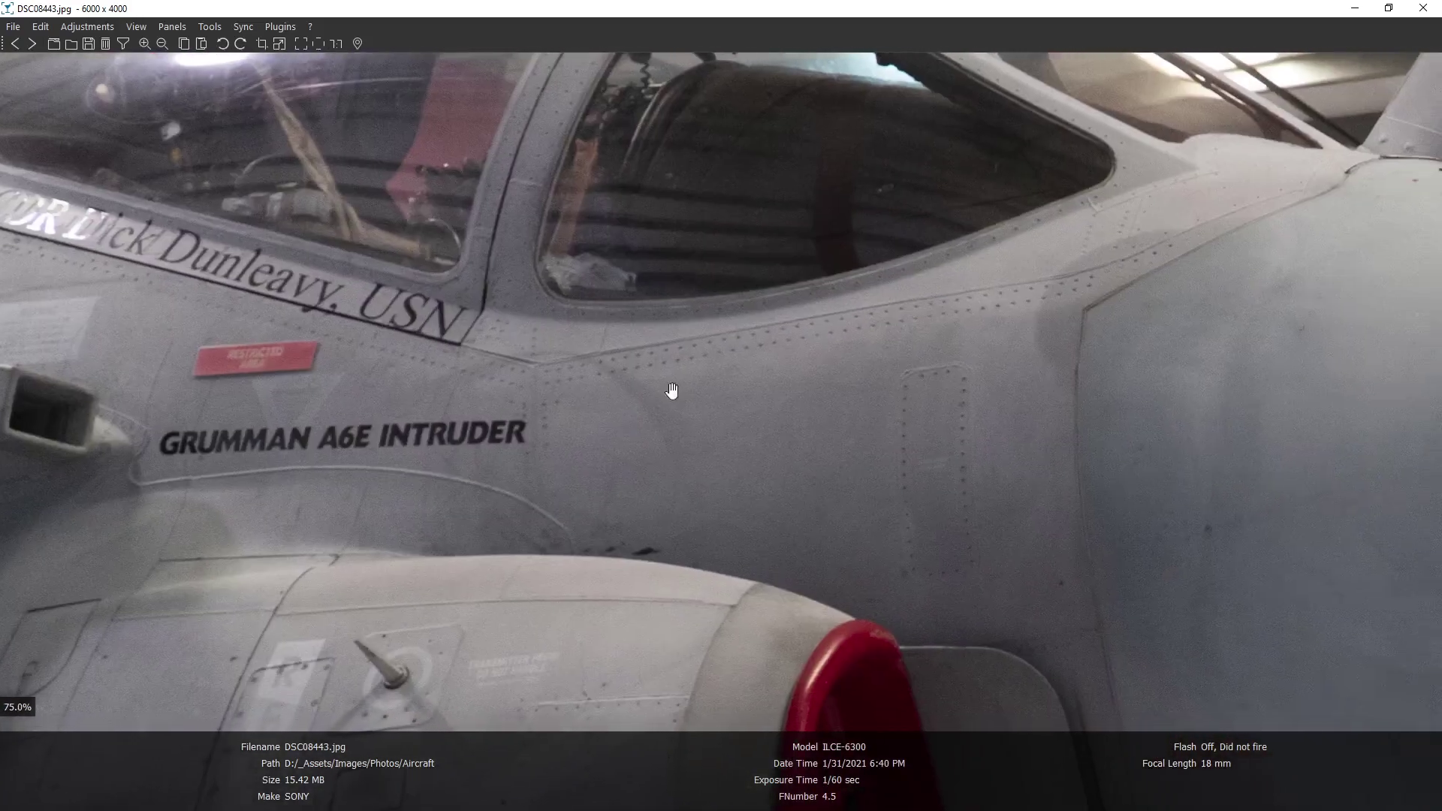
scroll(700, 408, "down", 3)
left_click_drag(812, 492, 711, 353)
scroll(711, 354, "down", 1)
left_click_drag(853, 515, 747, 380)
scroll(781, 402, "down", 1)
left_click_drag(894, 467, 724, 354)
scroll(853, 441, "down", 2)
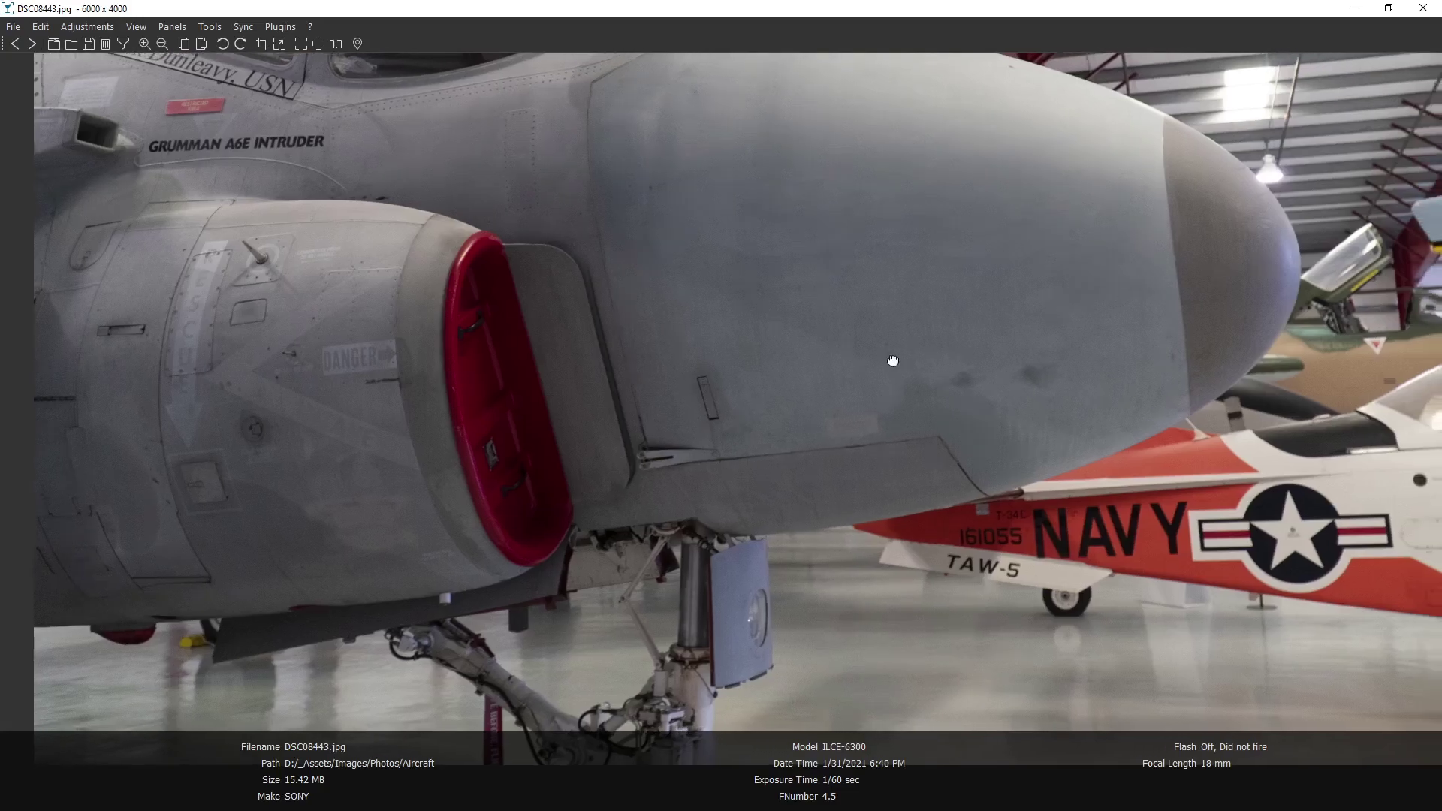
Examine the seam between the grey nose section and the nose cone up close, and compare it with the whole aircraft.
scroll(1271, 251, "up", 4)
left_click_drag(1271, 251, 972, 383)
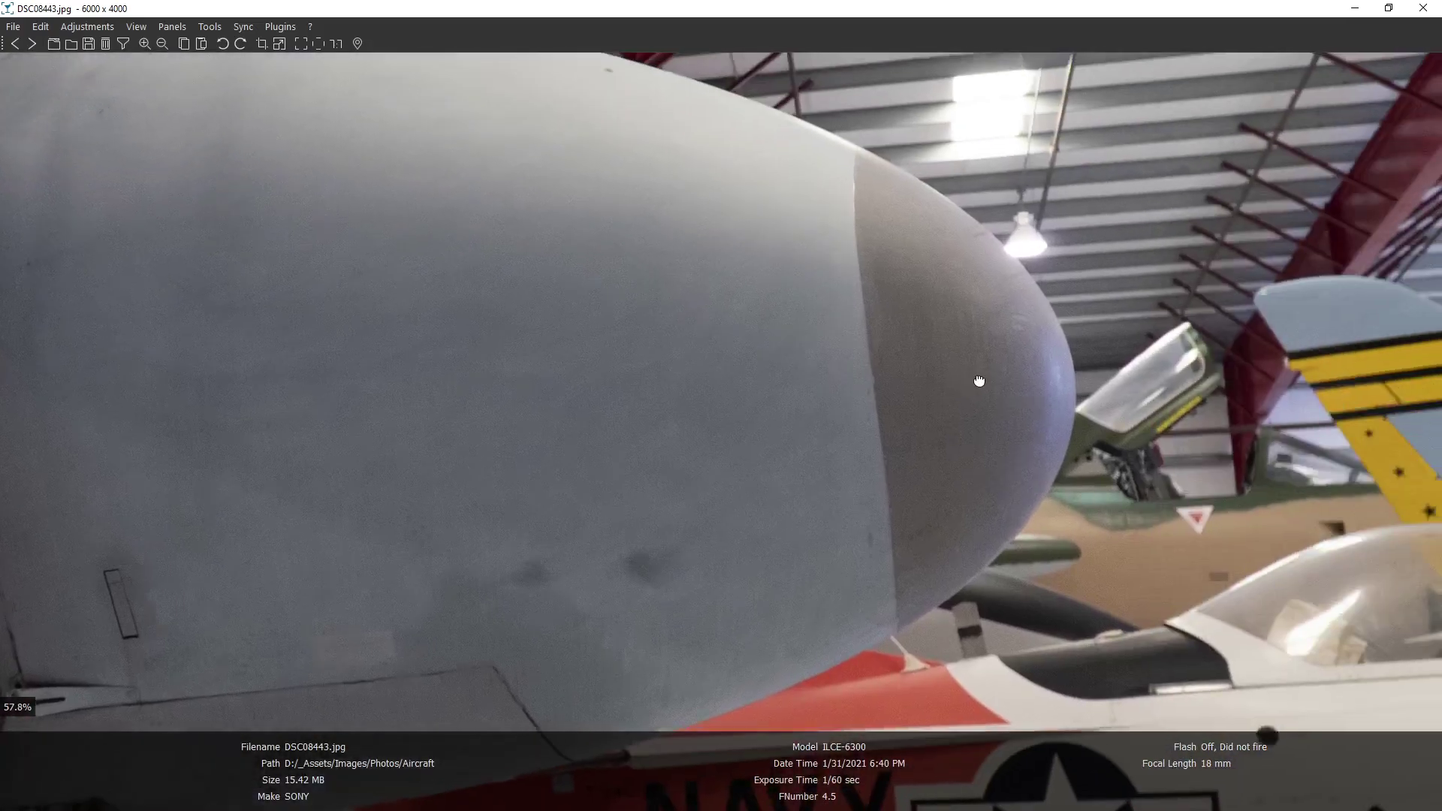
scroll(972, 383, "up", 8)
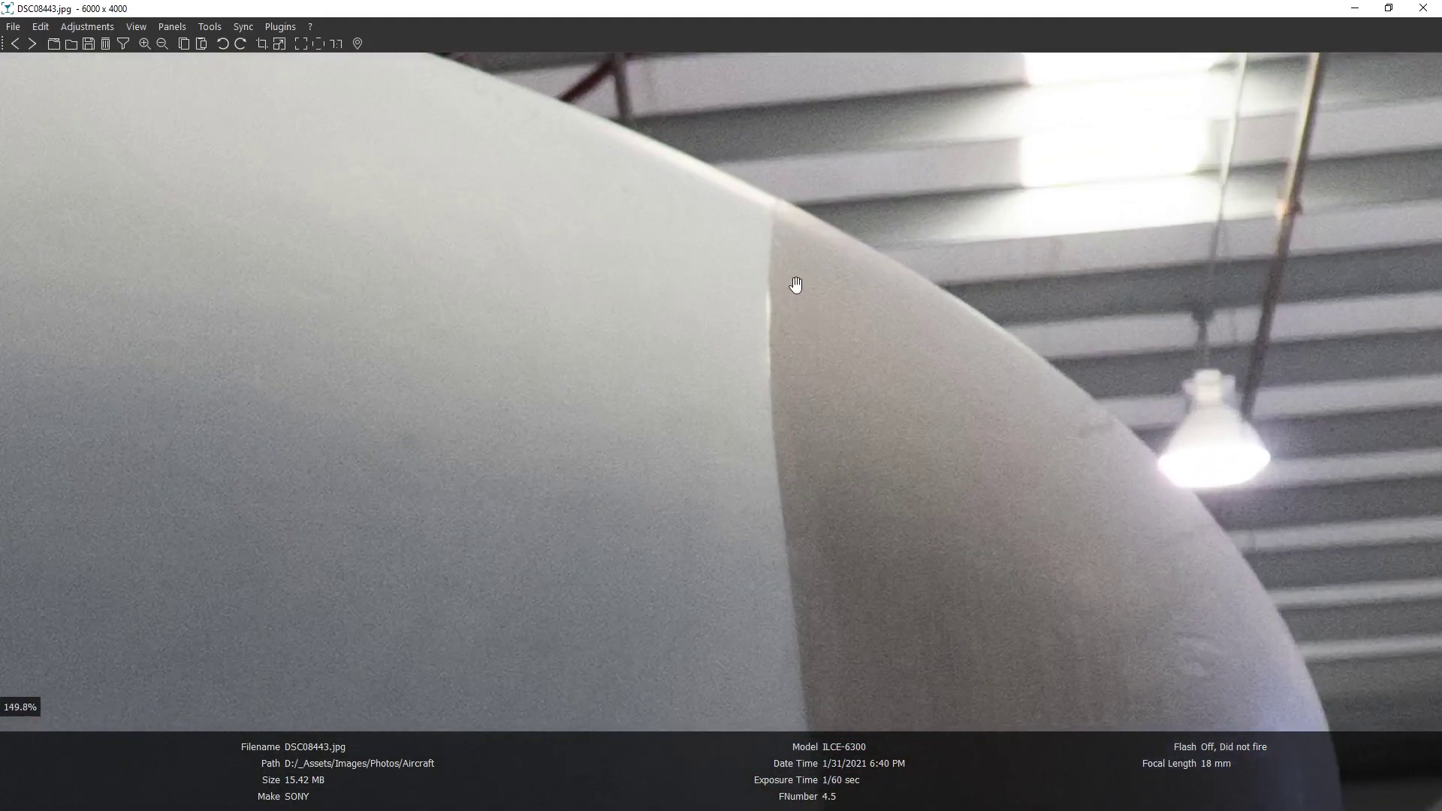
scroll(796, 285, "up", 2)
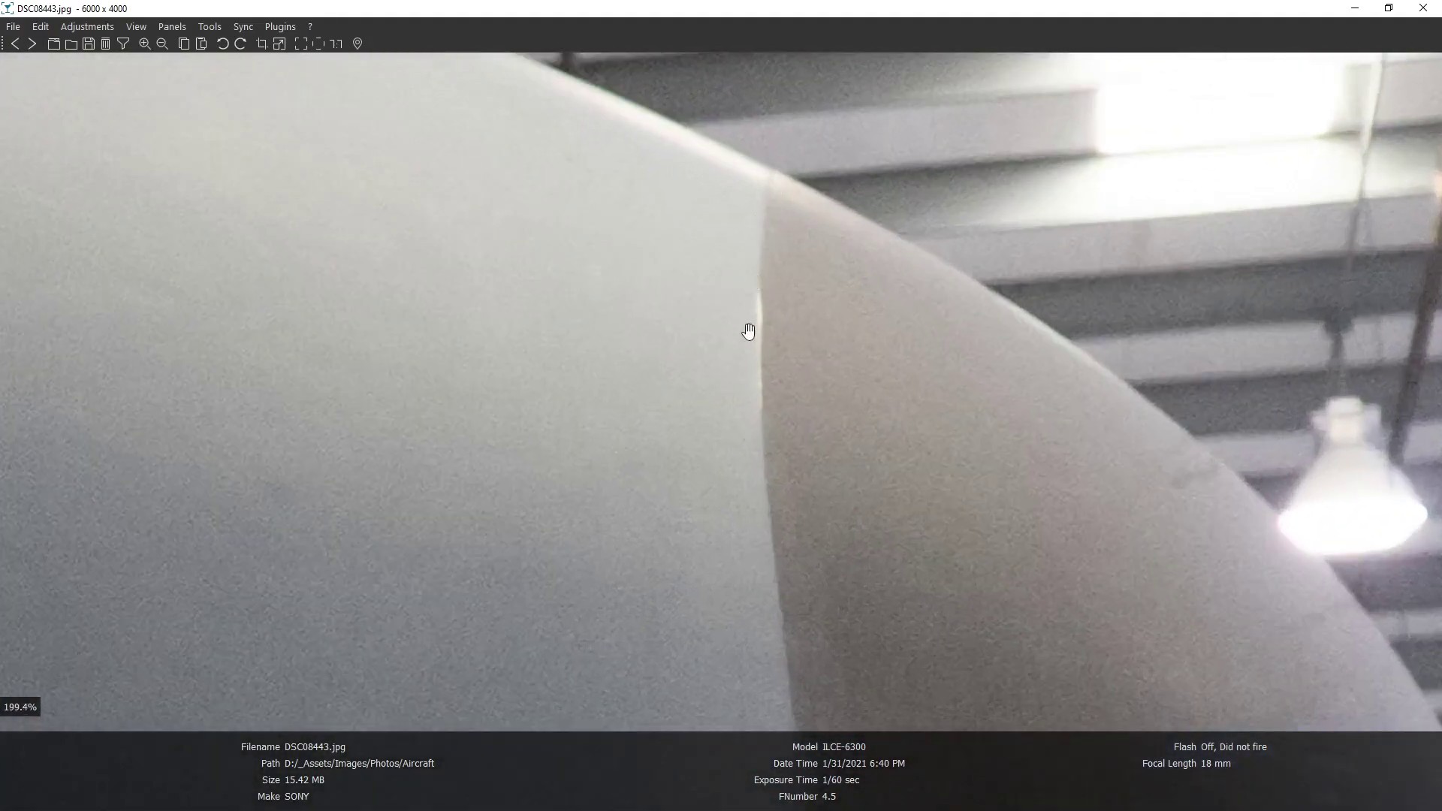
scroll(830, 592, "up", 2)
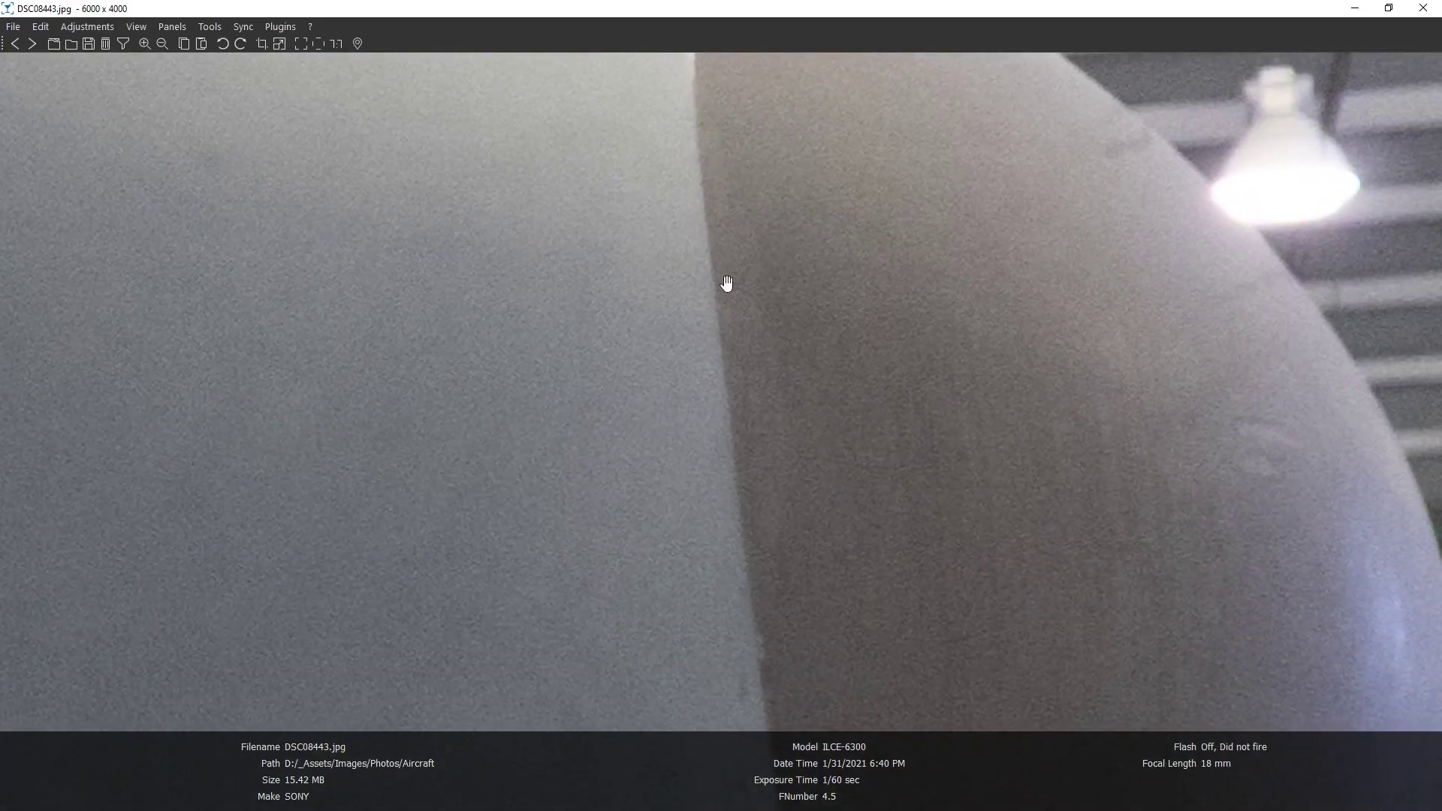
scroll(726, 283, "down", 10)
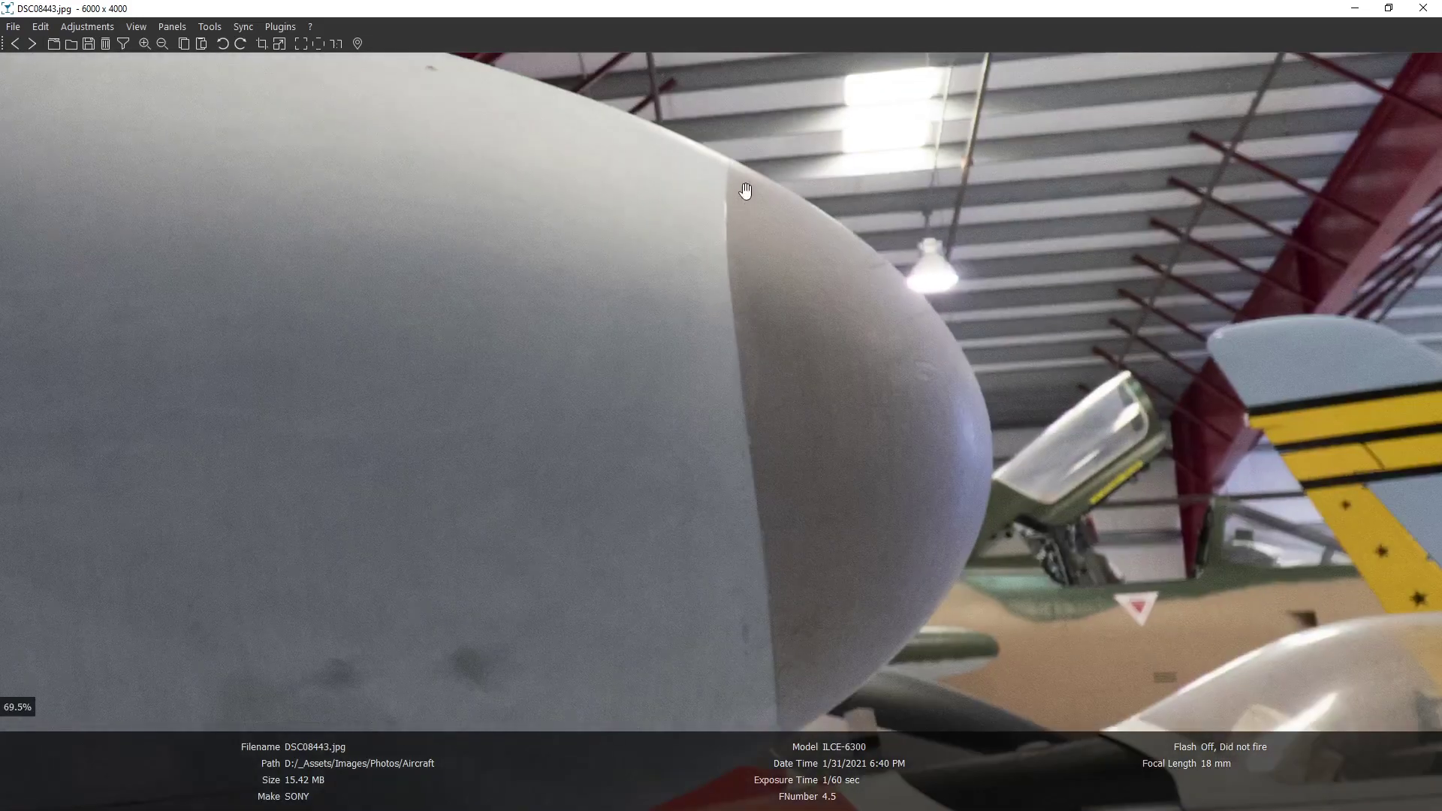
left_click_drag(811, 673, 799, 564)
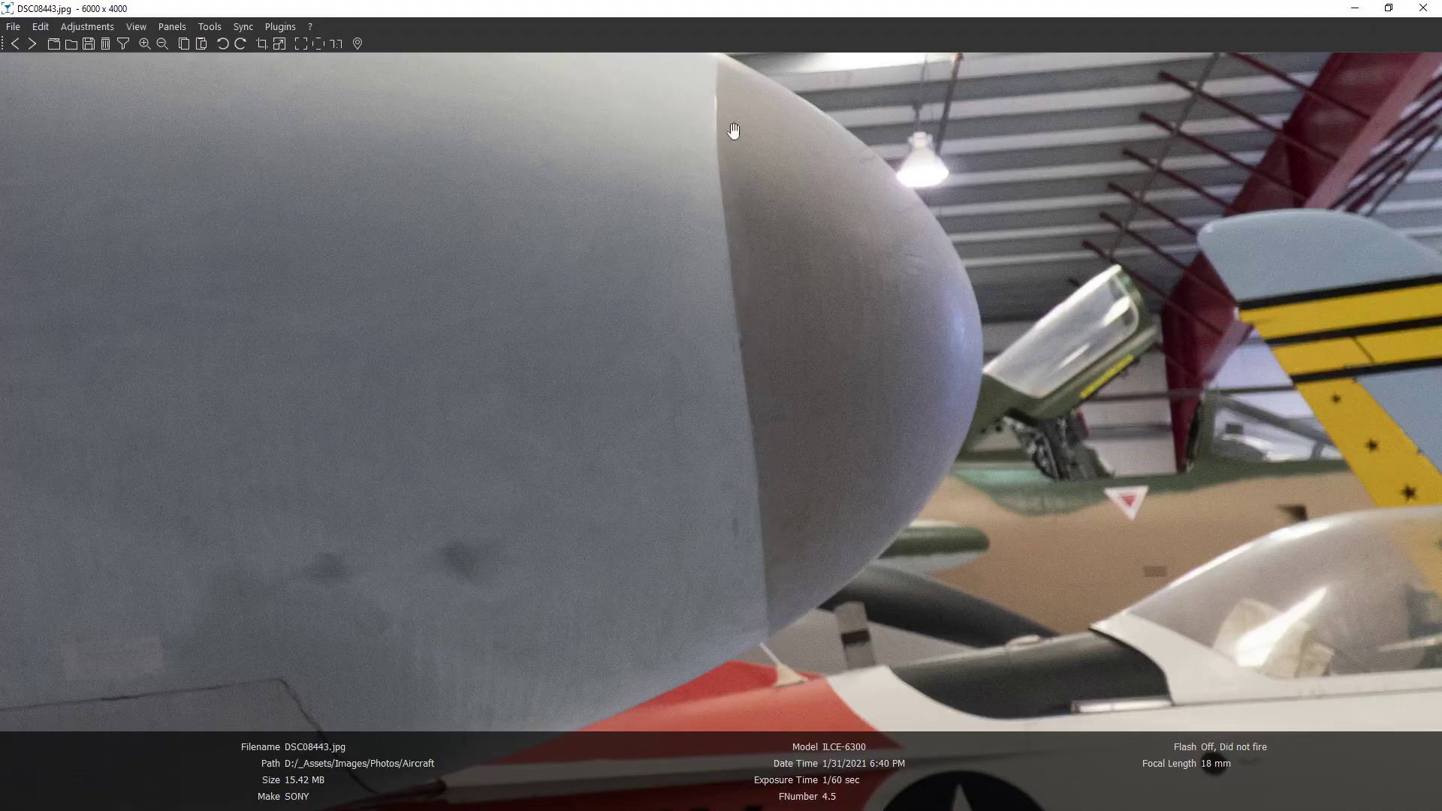
left_click_drag(734, 119, 746, 167)
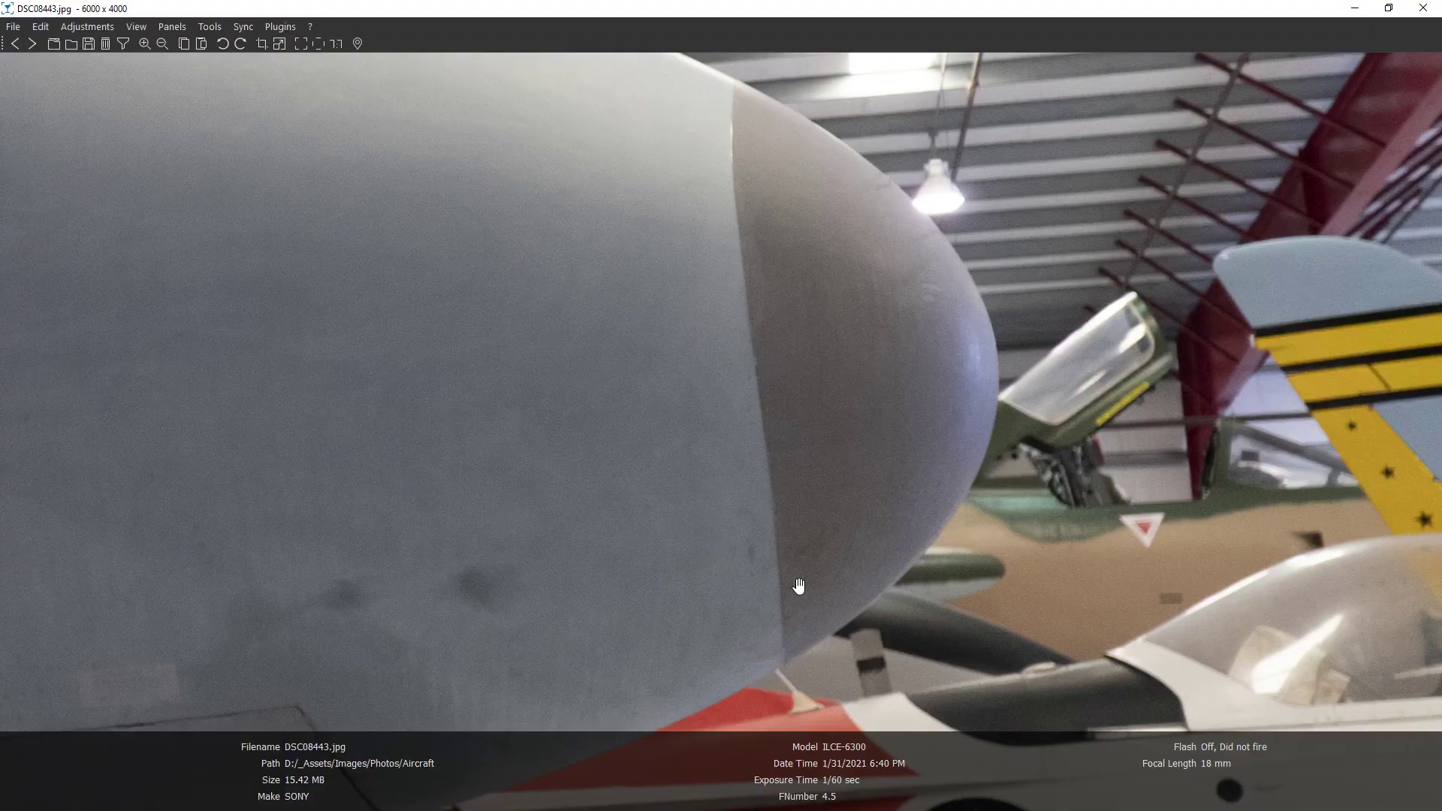
scroll(818, 570, "down", 5)
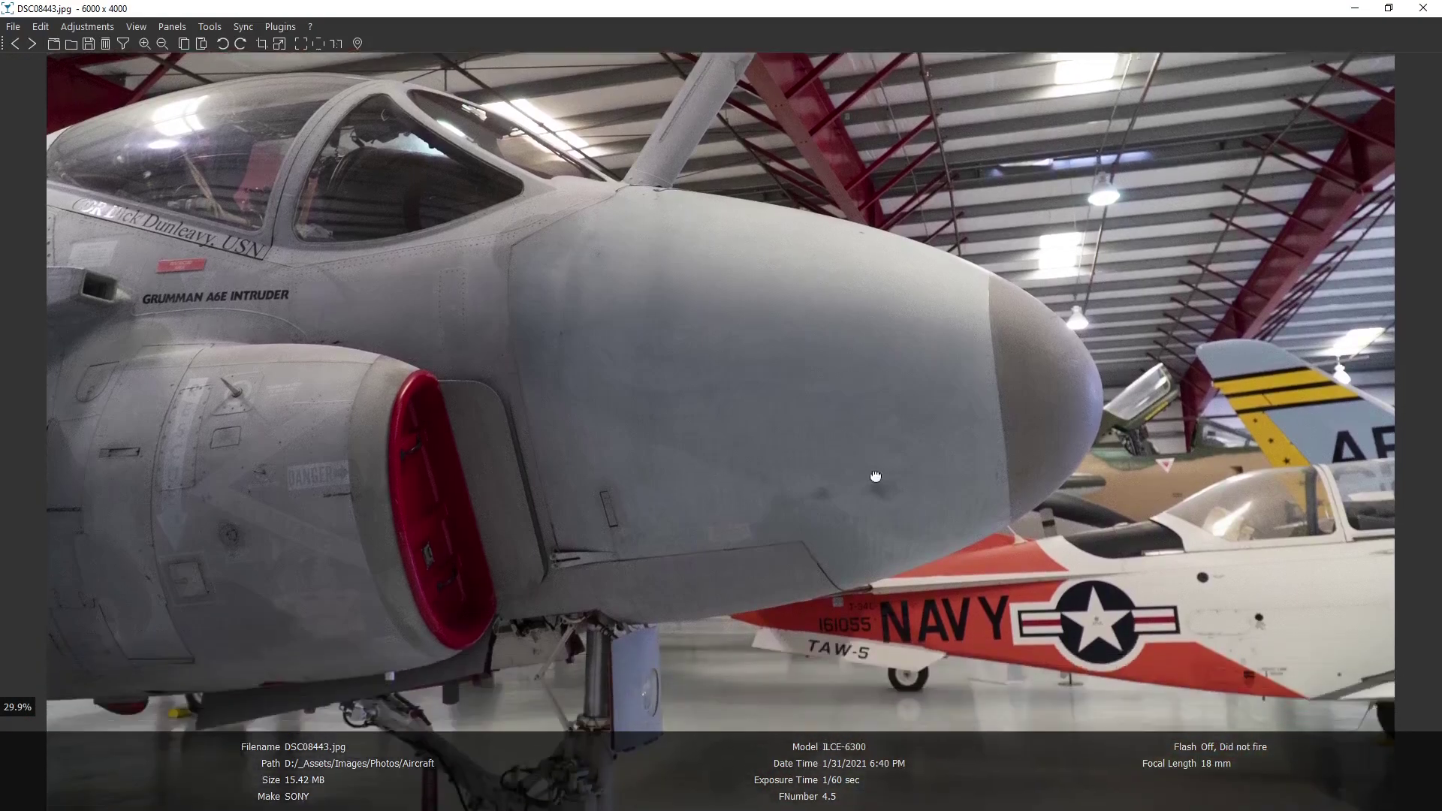
Examine the engine nacelle's access panels, fasteners and rescue and danger markings at high magnification.
scroll(273, 534, "up", 5)
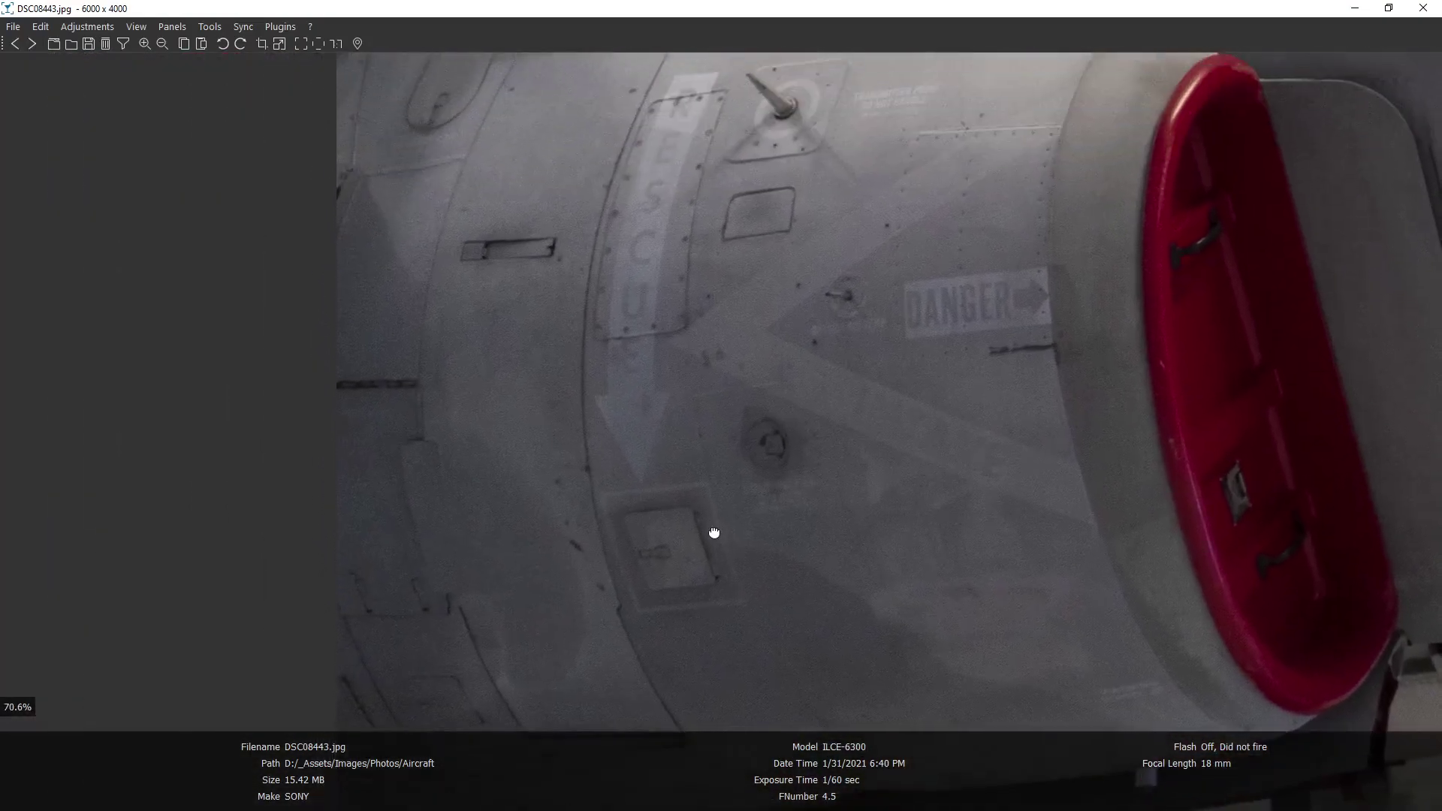
left_click_drag(711, 540, 680, 567)
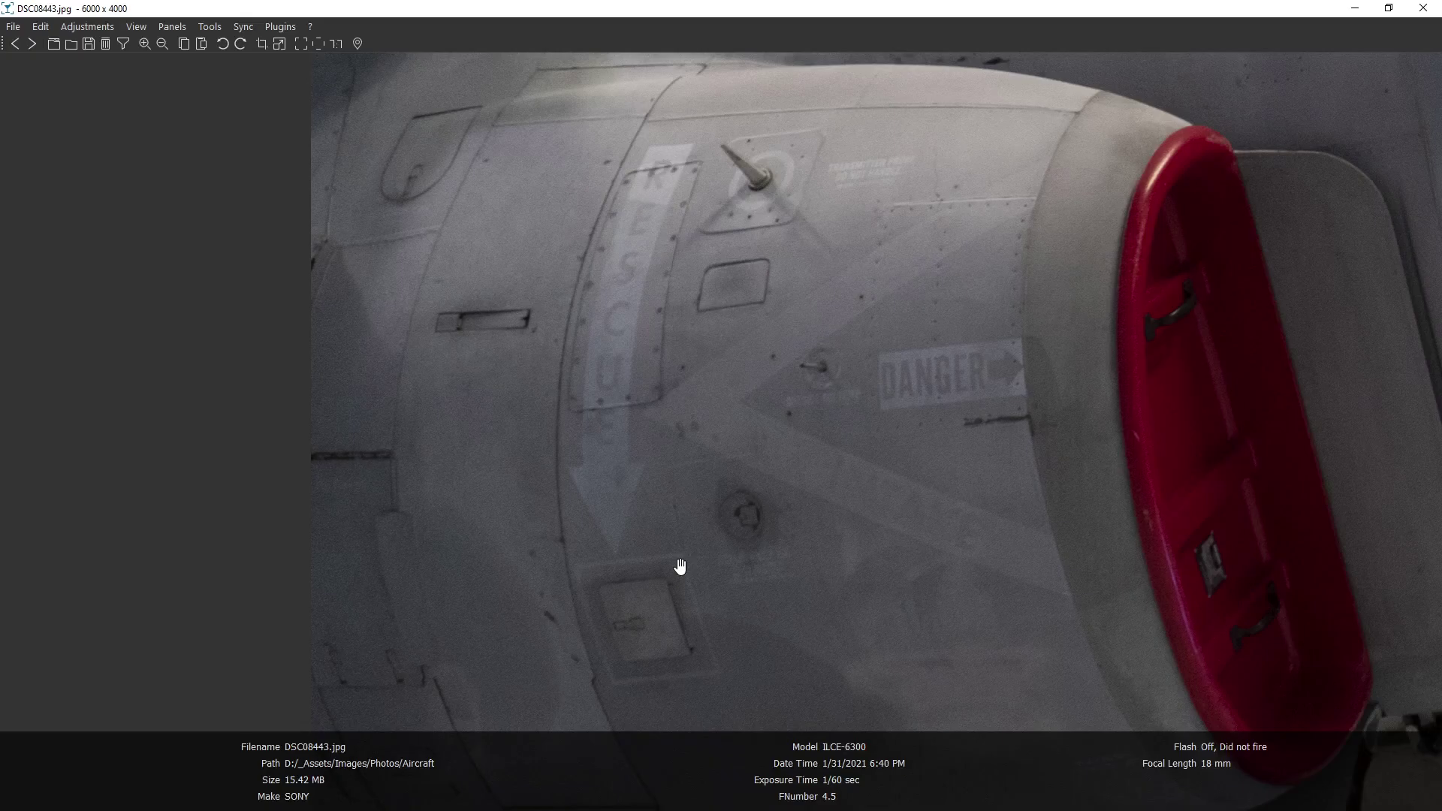
scroll(680, 567, "up", 8)
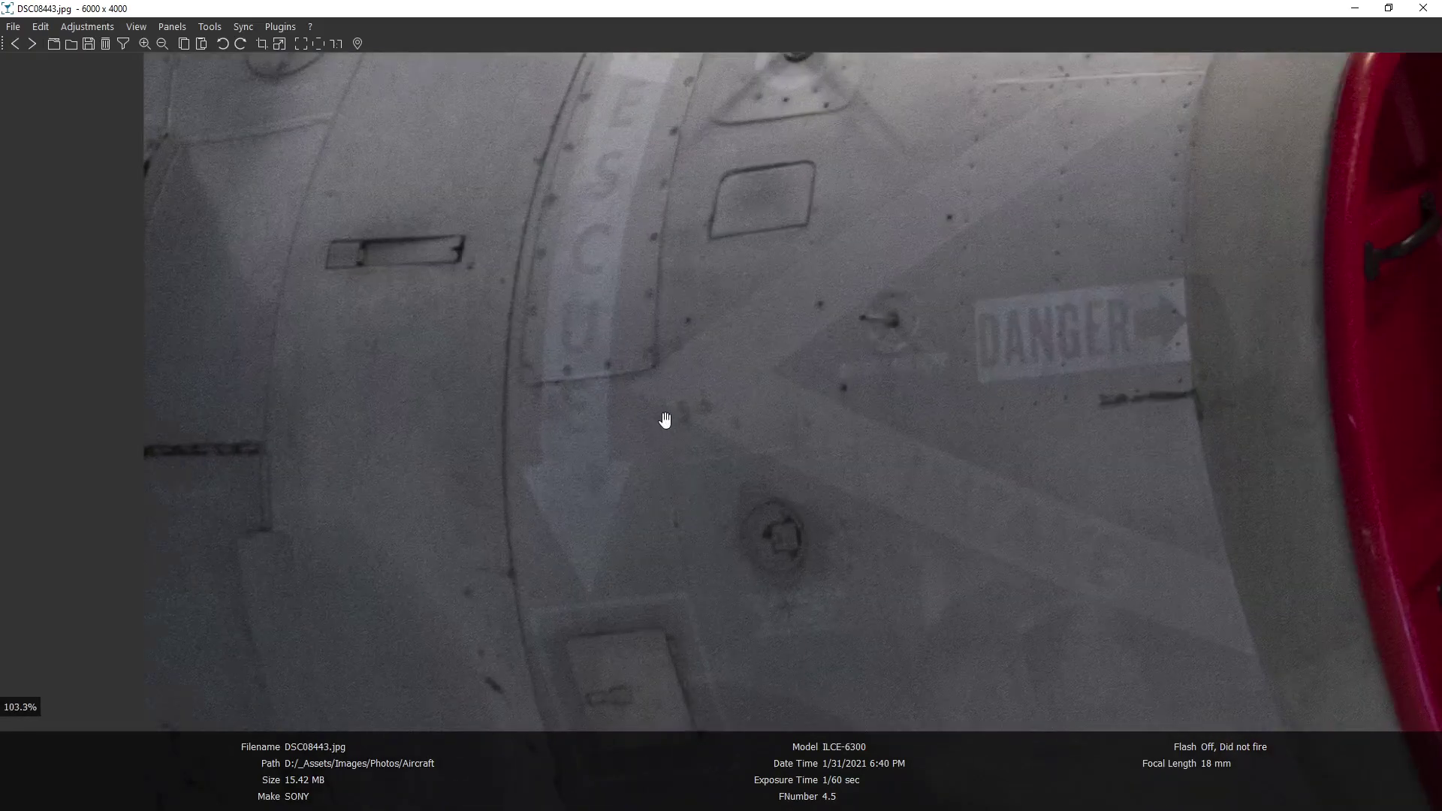
scroll(698, 446, "up", 4)
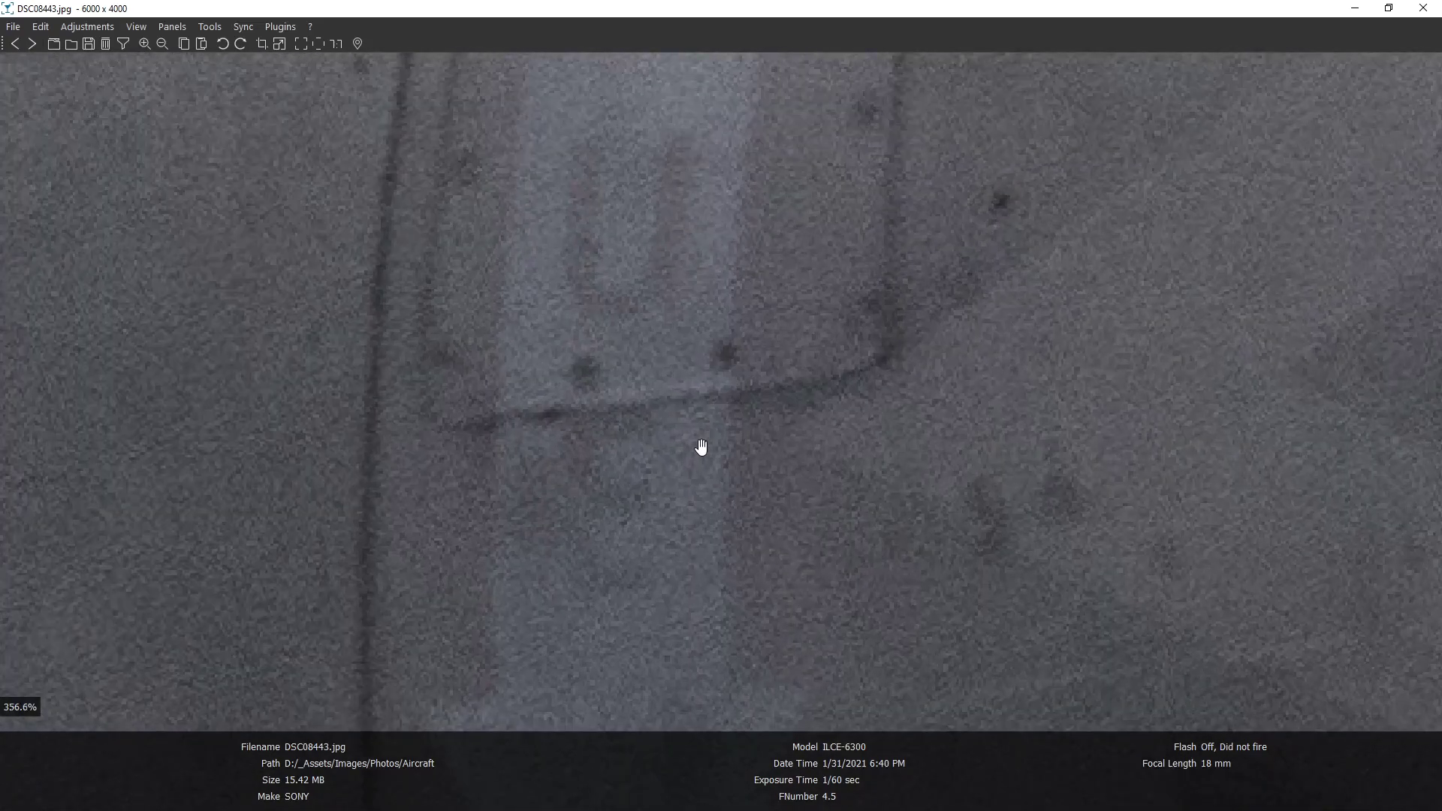
scroll(640, 489, "up", 1)
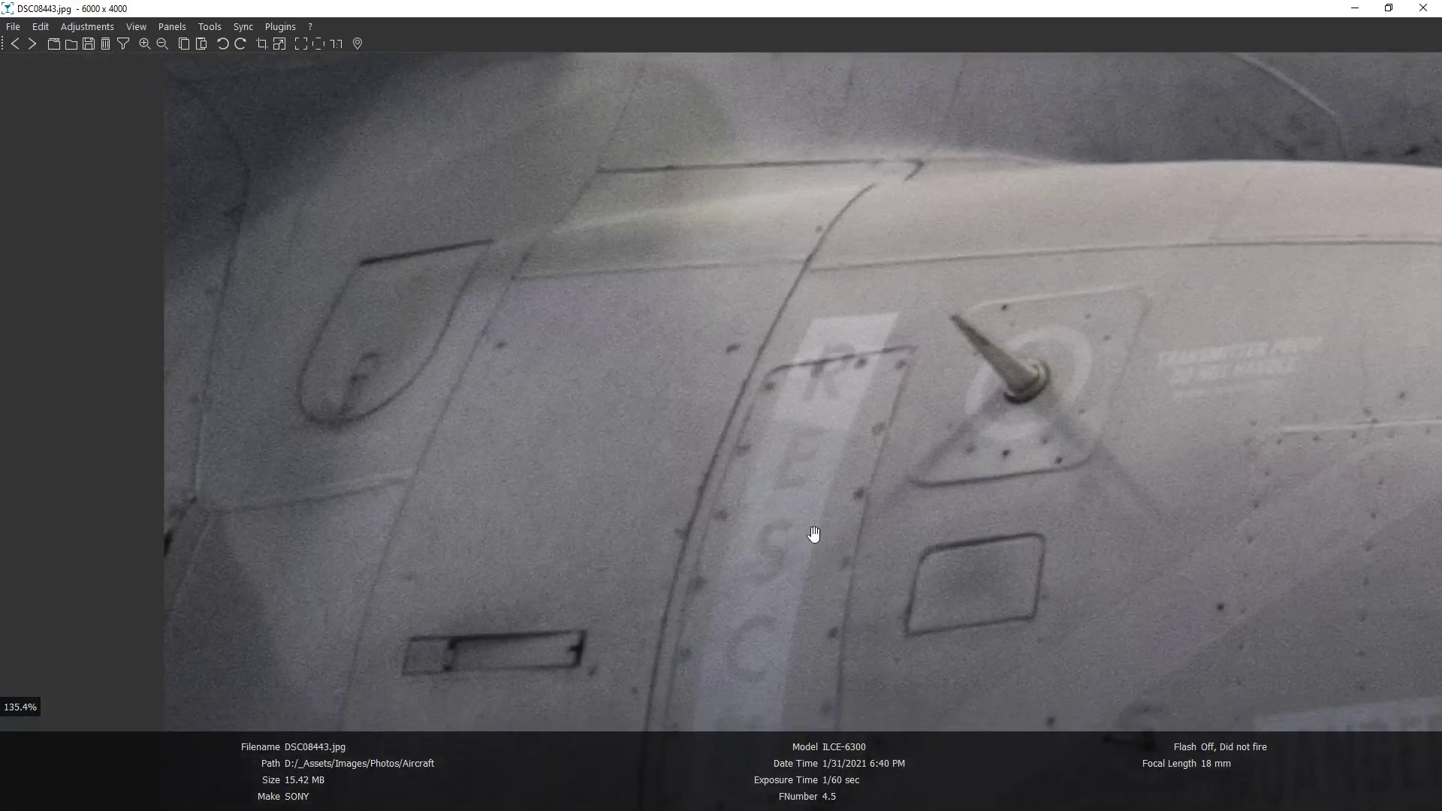
scroll(813, 534, "down", 2)
scroll(943, 454, "down", 2)
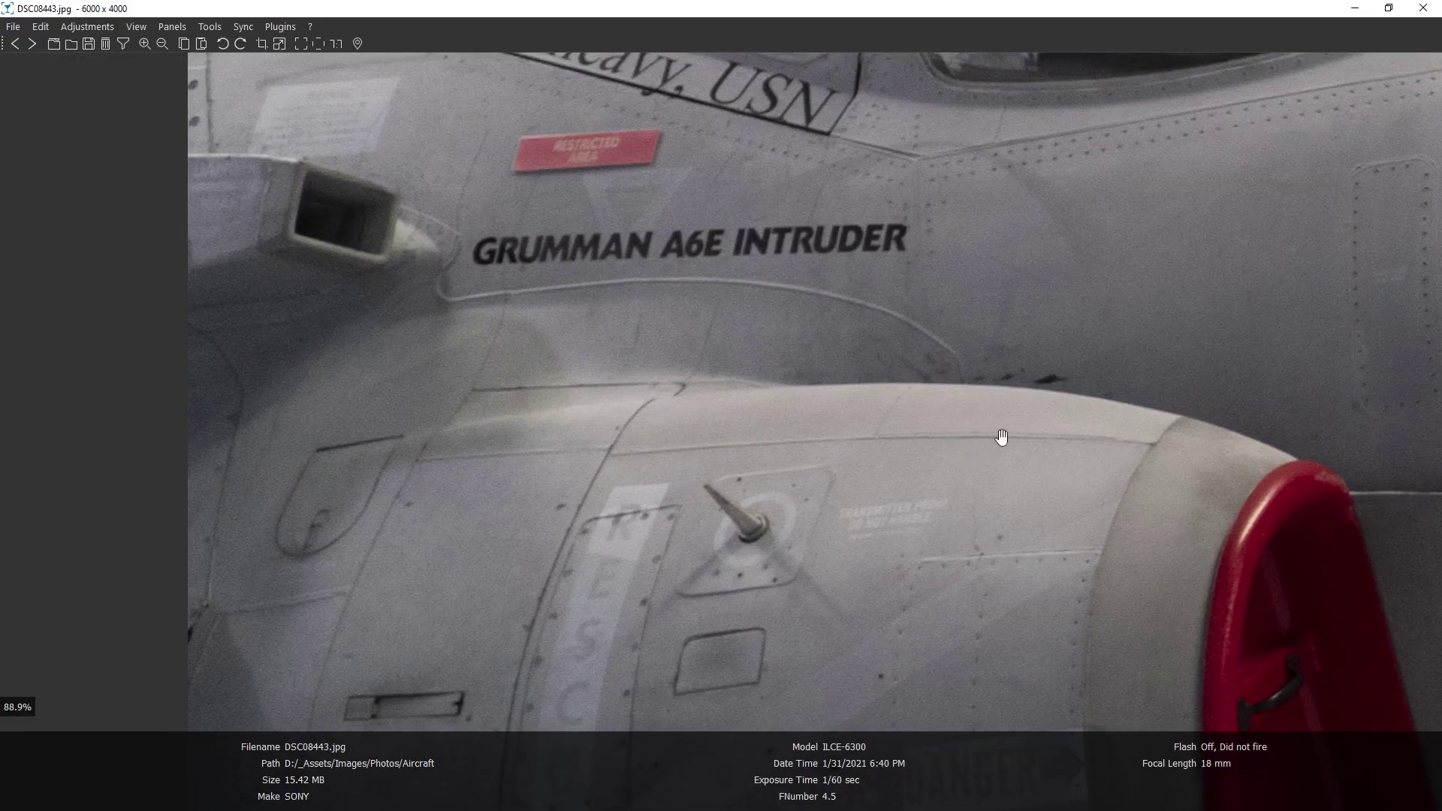
Examine the red intake cover's rounded rim and handles, and the underside near the landing gear.
scroll(992, 451, "down", 4)
left_click_drag(1050, 472, 856, 374)
scroll(679, 474, "up", 6)
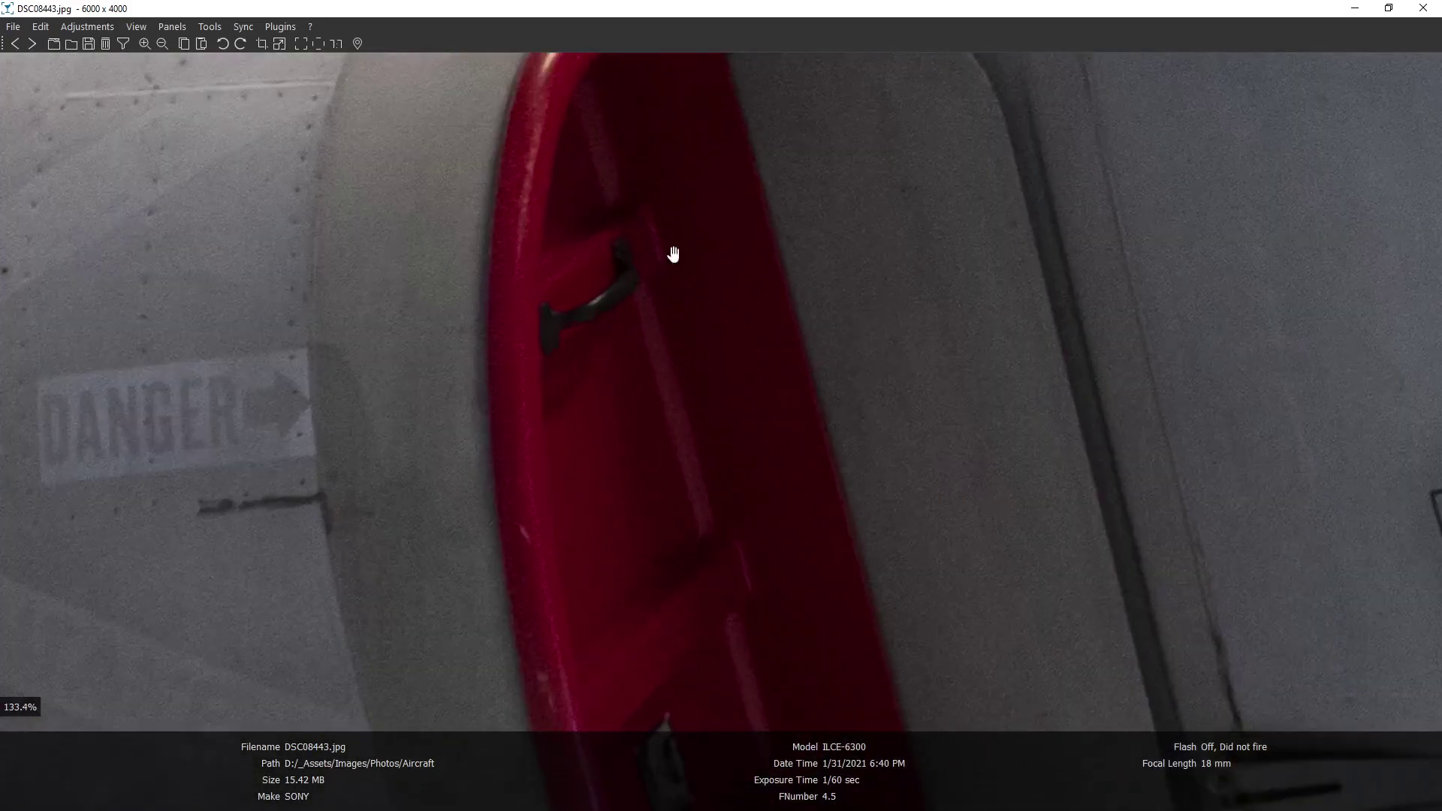
left_click_drag(673, 255, 718, 305)
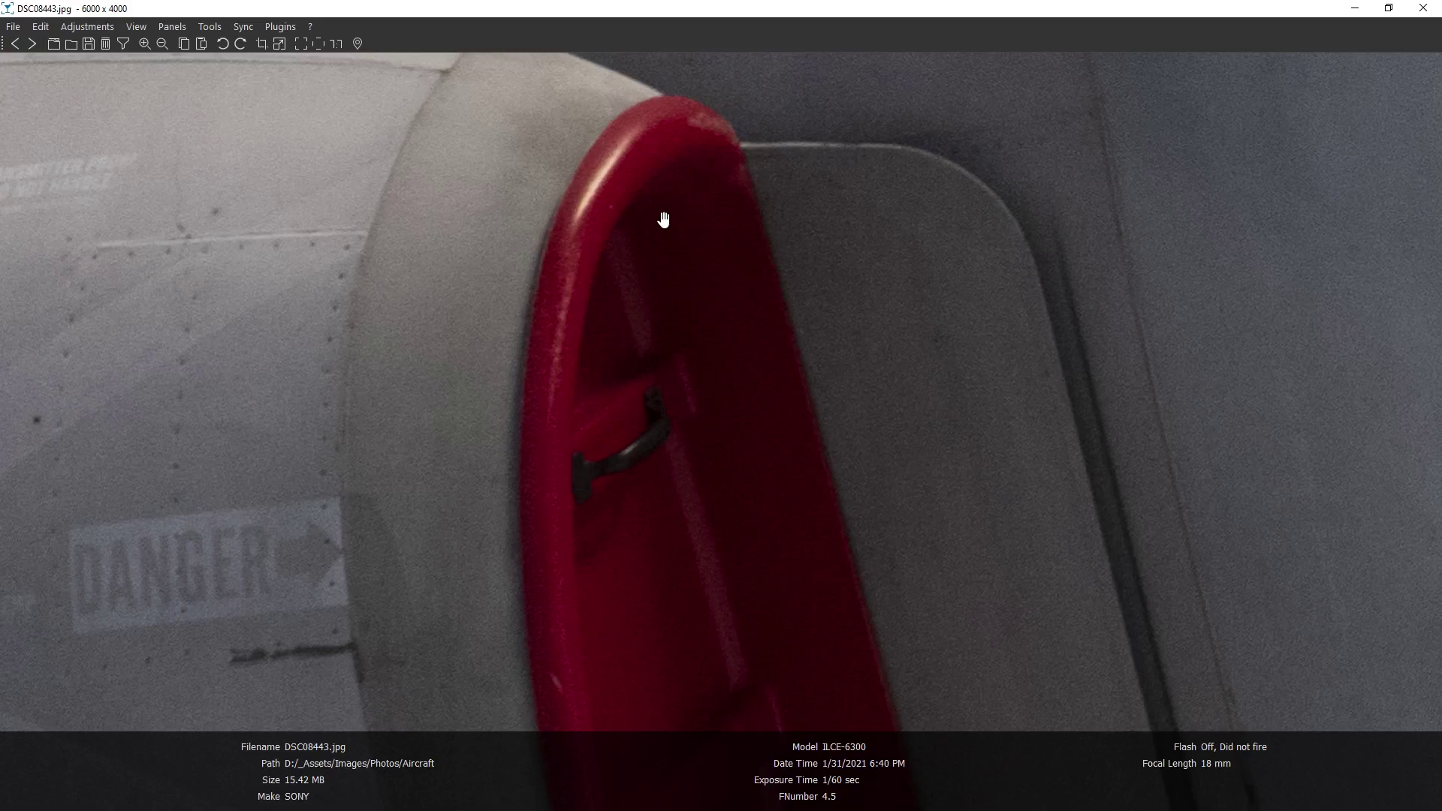
scroll(679, 241, "down", 1)
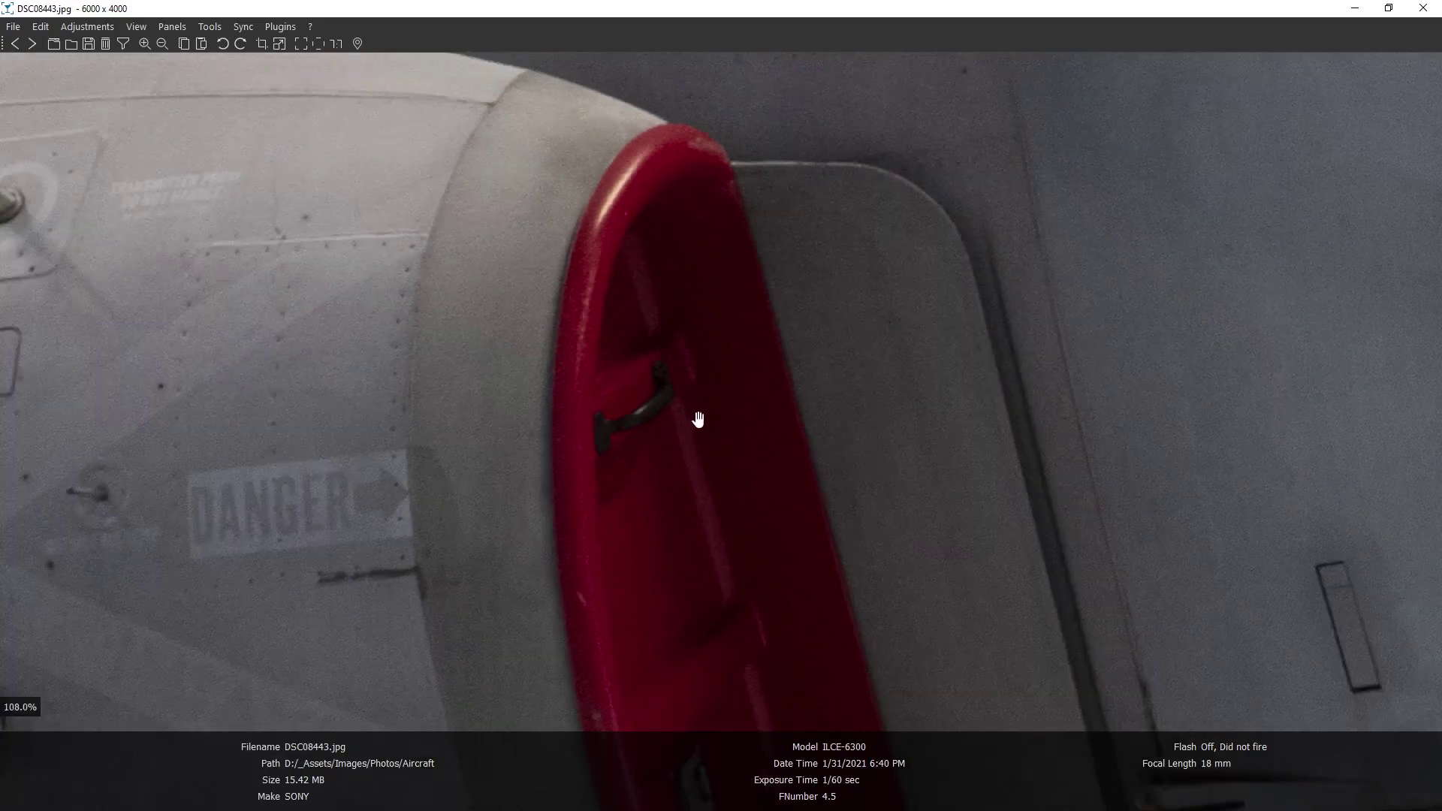
scroll(901, 486, "down", 1)
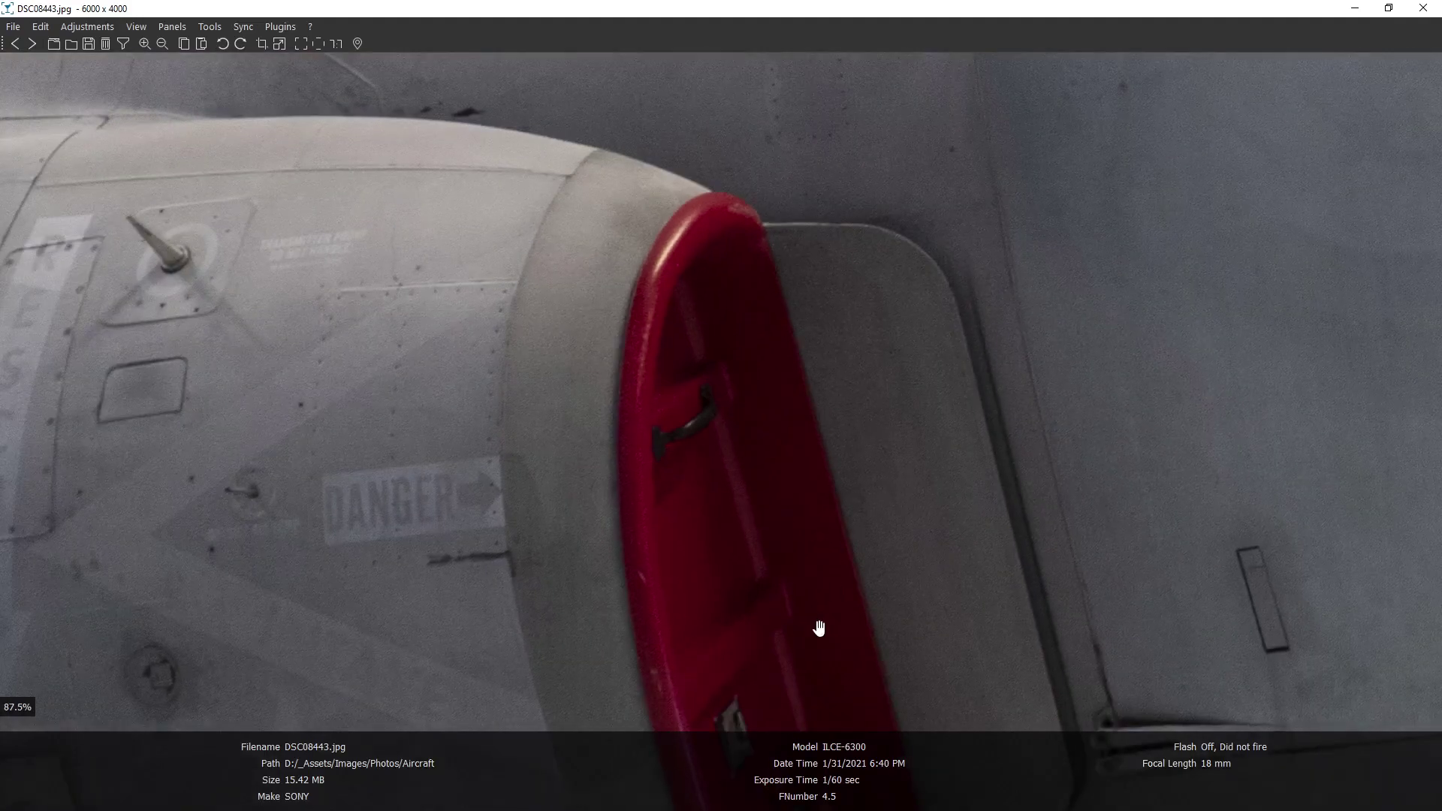
left_click_drag(818, 628, 718, 319)
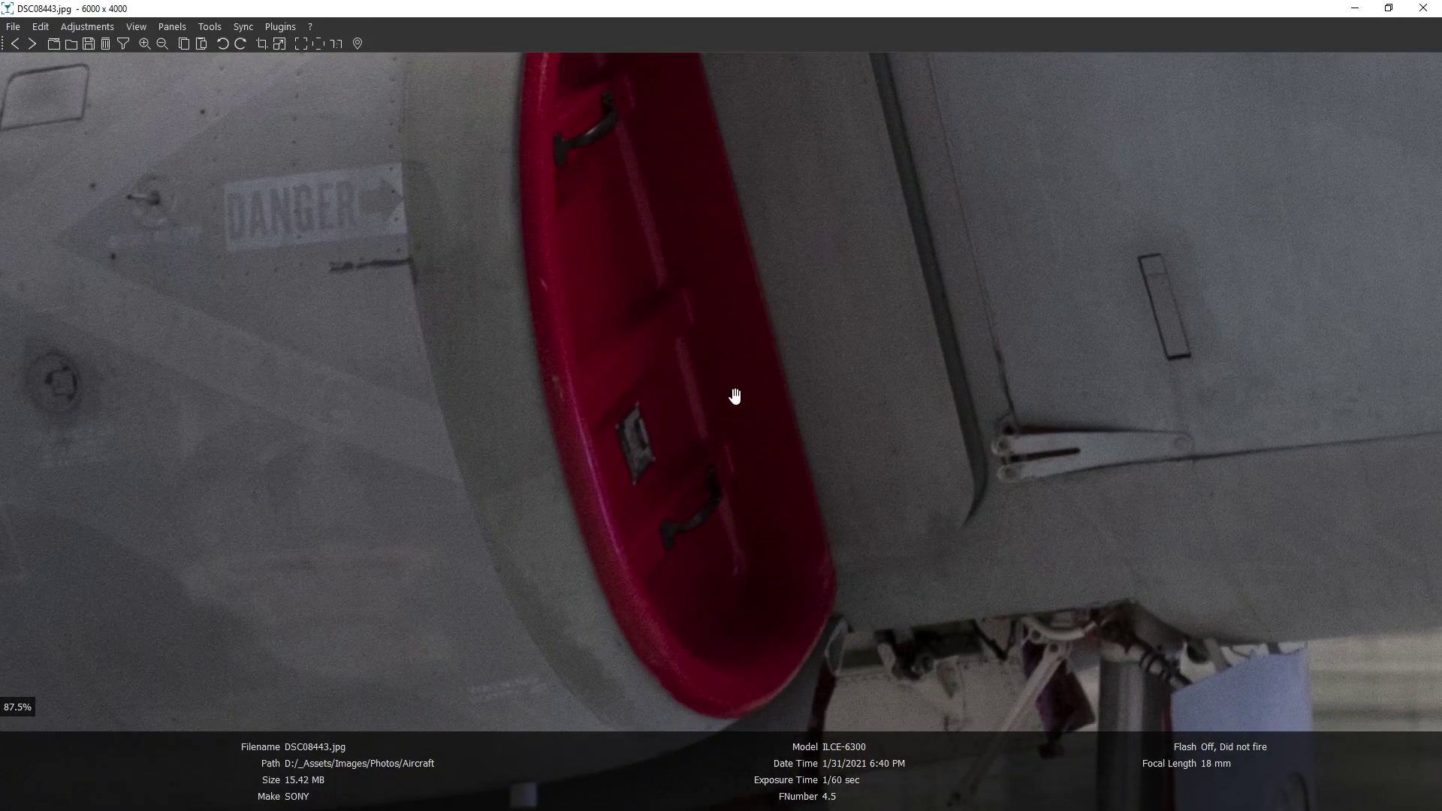
scroll(718, 384, "up", 2)
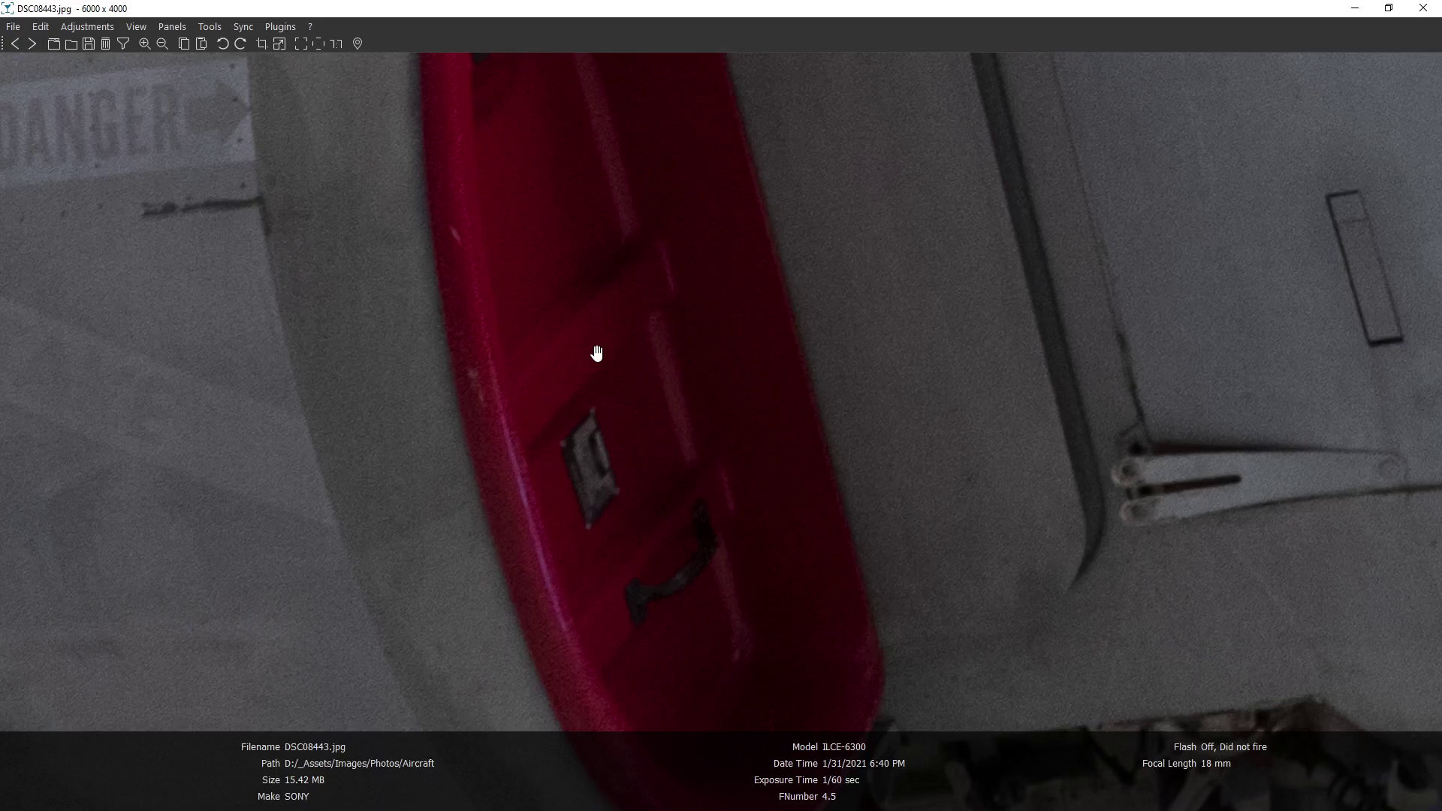
scroll(924, 515, "down", 5)
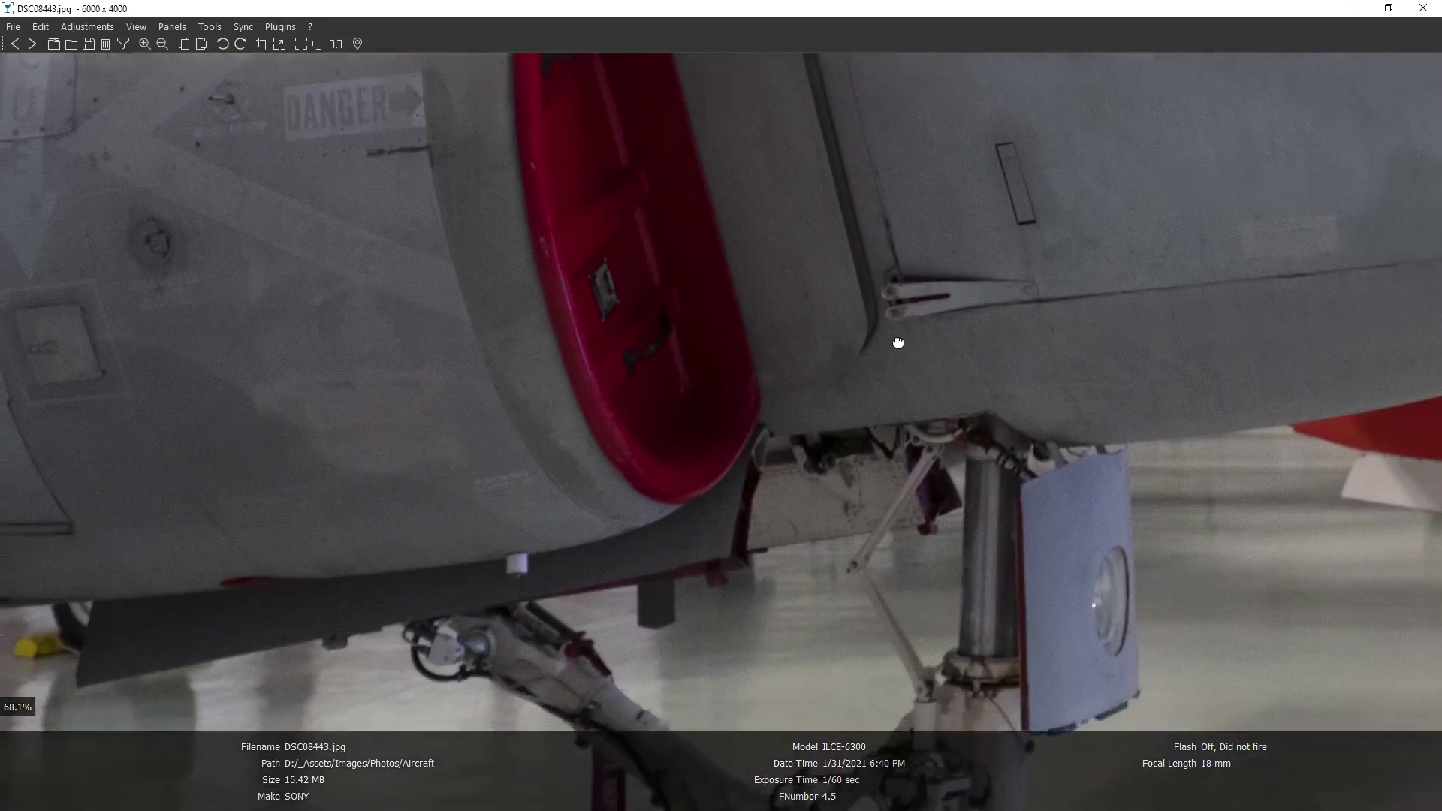
left_click_drag(654, 599, 812, 514)
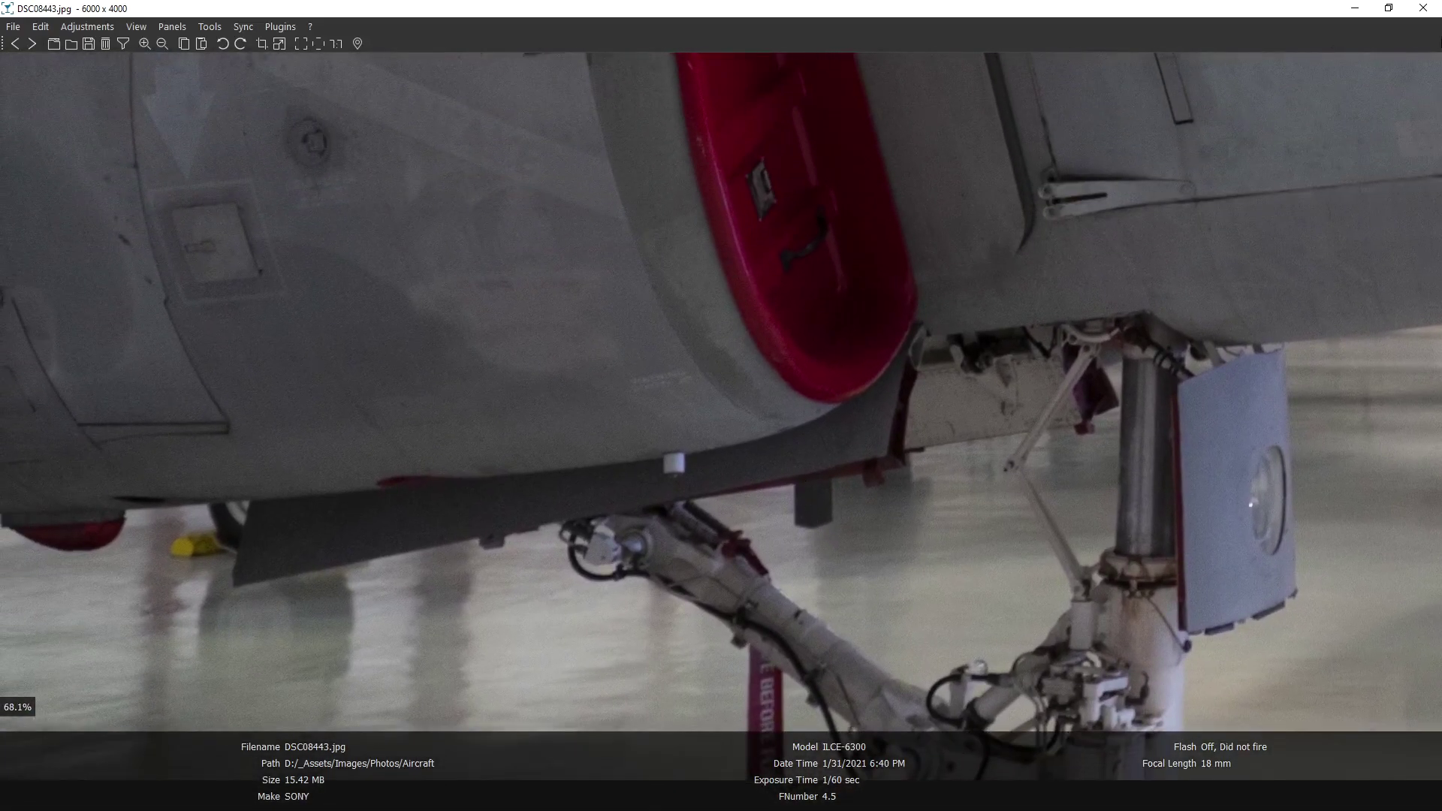
Close the aircraft photo, return to Blender and select the beveled block with its wireframe overlay shown.
left_click(1424, 8)
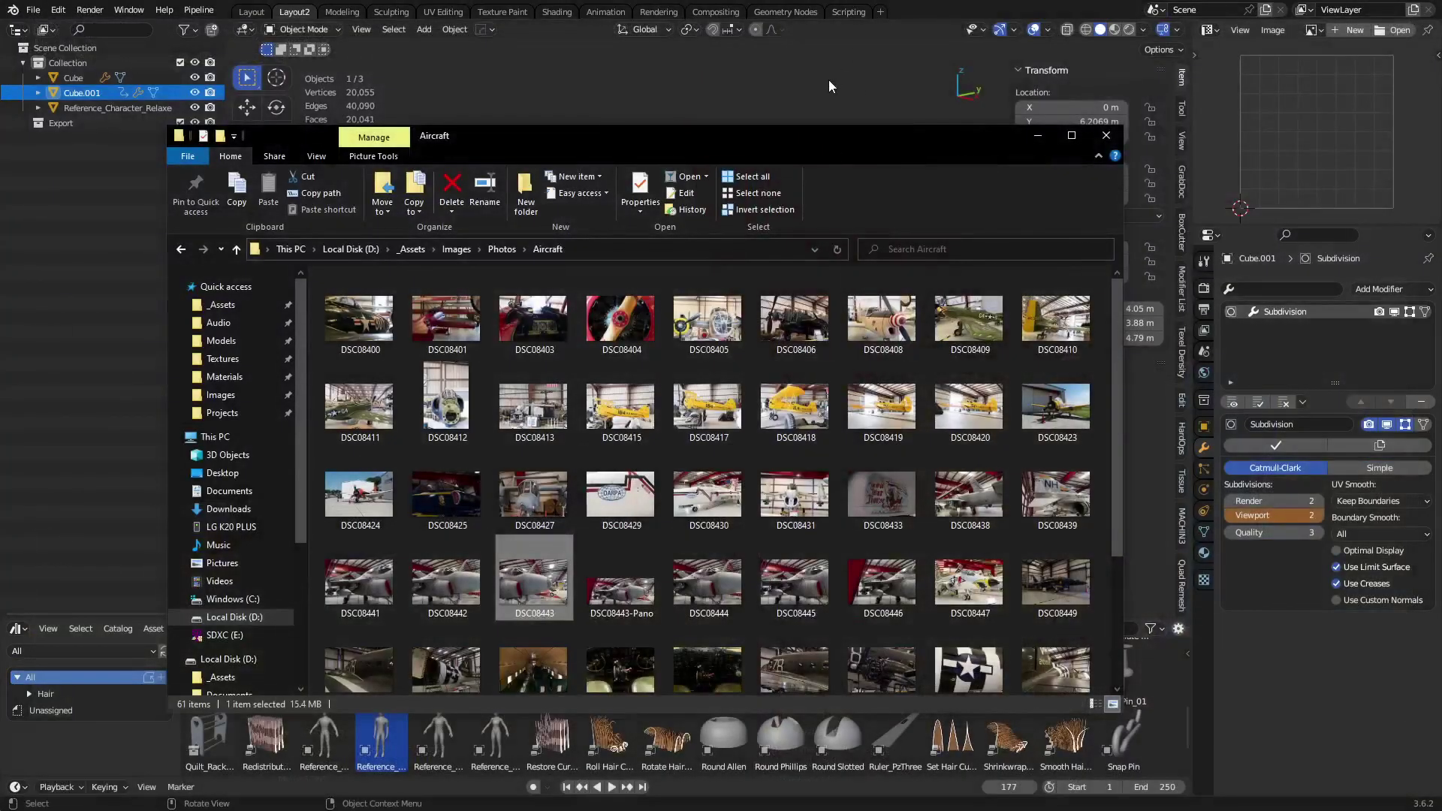
left_click(829, 86)
scroll(742, 330, "down", 1)
left_click(575, 374)
scroll(526, 381, "up", 3)
key("shift+z")
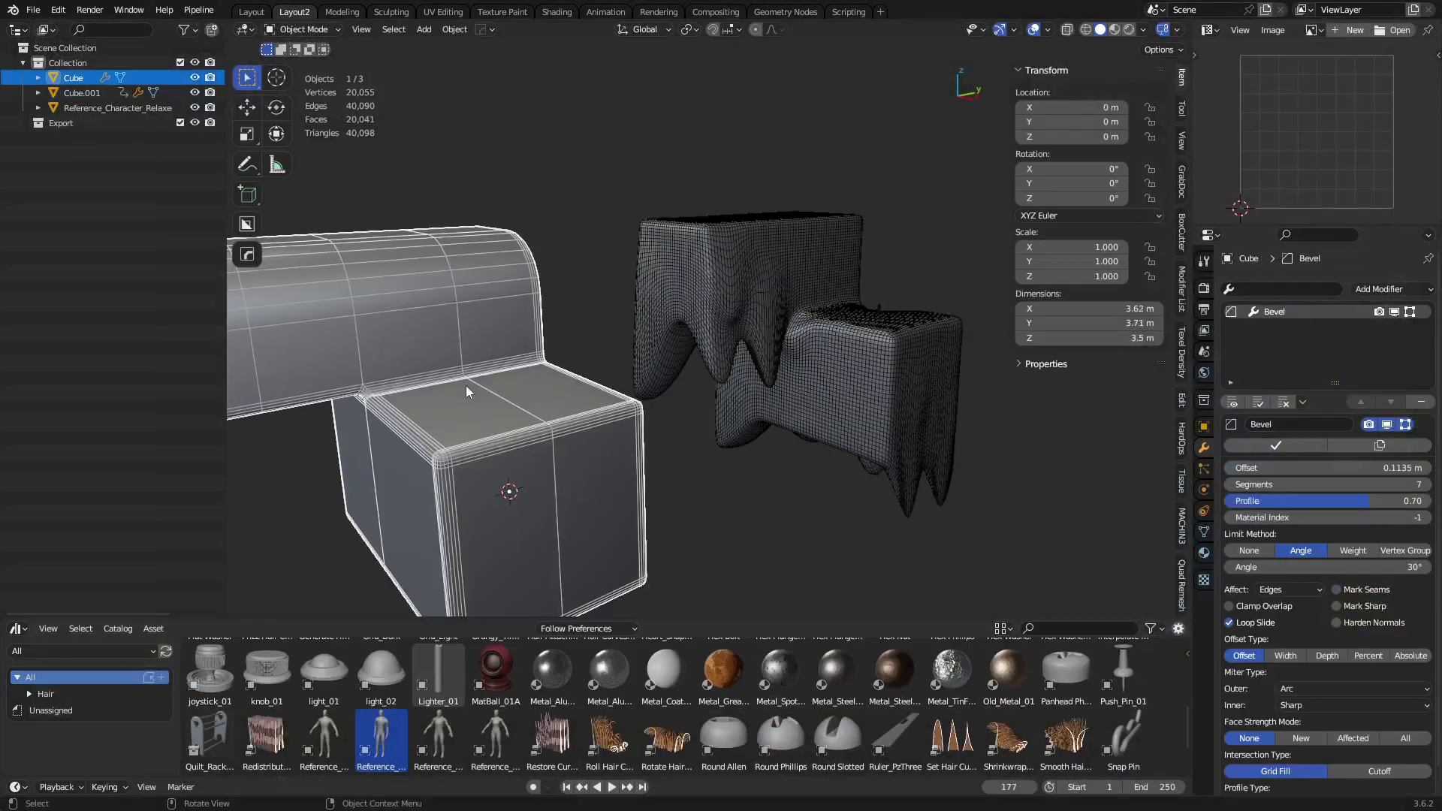
Add three edge loops around the beveled block's overhanging upper part in Edit Mode.
middle_click_drag(466, 385, 741, 295, "shift")
middle_click(552, 312, "alt")
scroll(552, 312, "up", 1, "alt")
scroll(632, 385, "up", 2)
key("Tab")
key("ctrl+r")
left_click(577, 362)
left_click(553, 364)
key("ctrl+r")
left_click(595, 362)
left_click(625, 363)
key("ctrl+r")
left_click(585, 366)
right_click(603, 417)
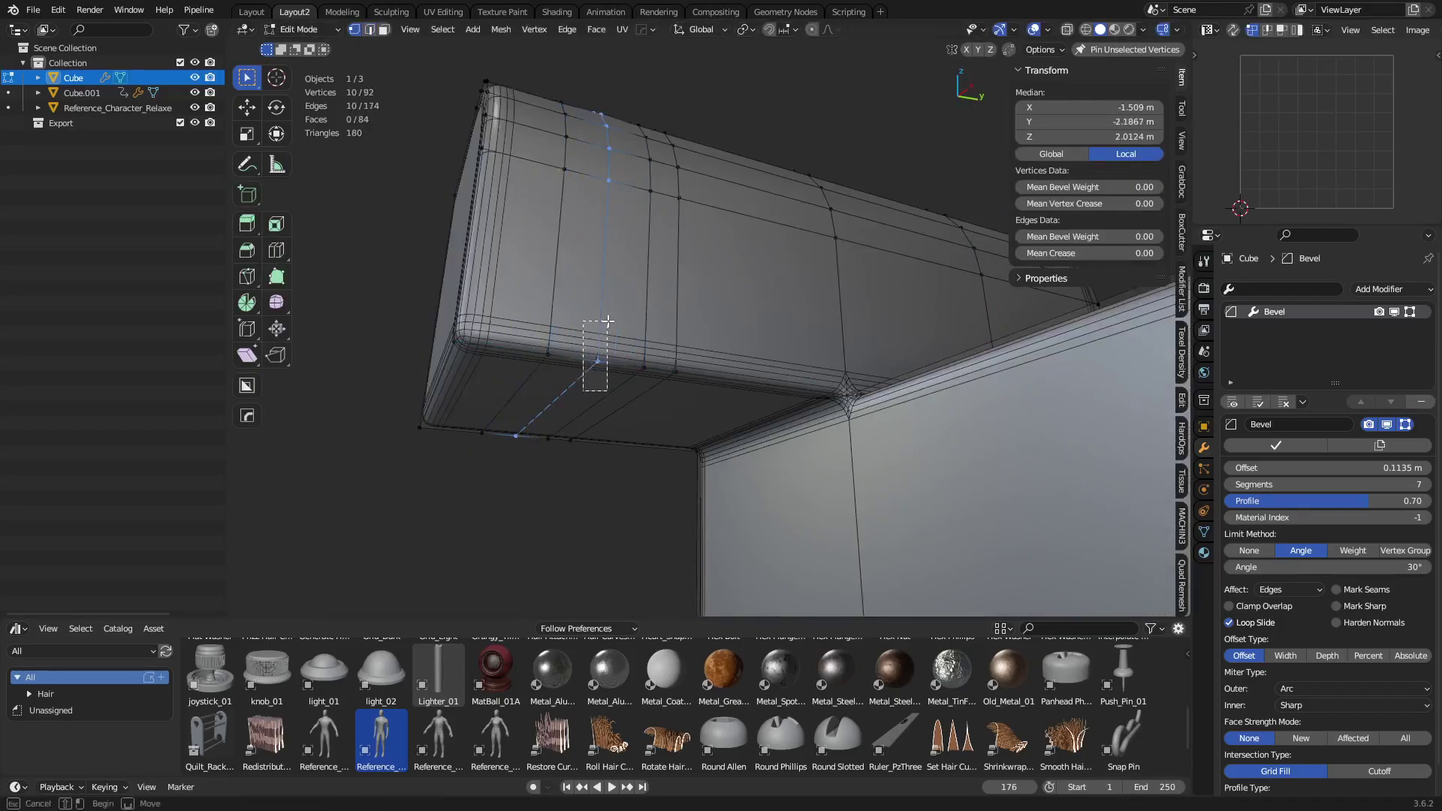
Move vertices on the new loops slightly along Z at the overhang's lower edge, and return to Object Mode.
left_click(598, 361)
scroll(616, 375, "up", 6)
key("g")
key("z")
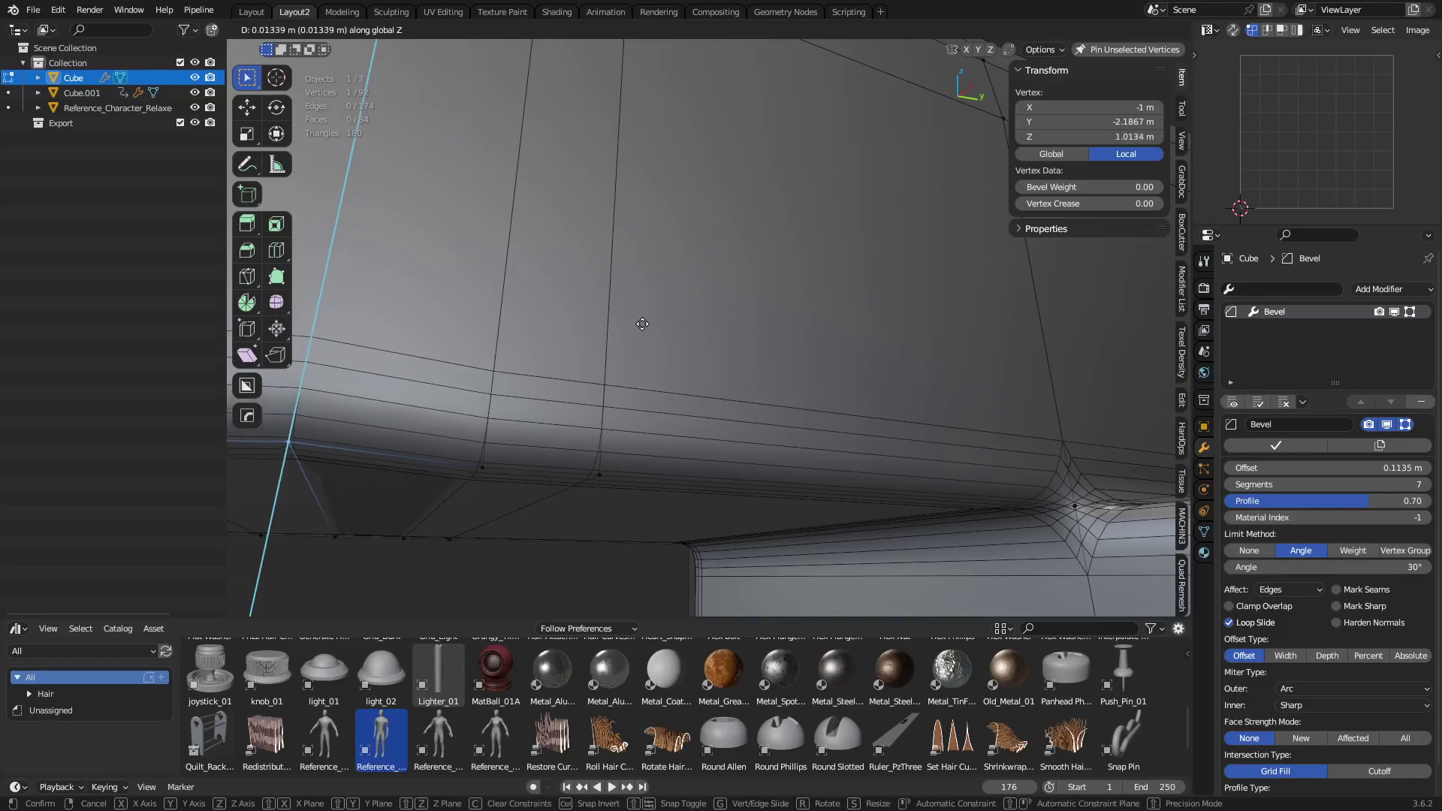
left_click(599, 499)
left_click(599, 497)
key("g")
key("z")
left_click(599, 505)
key("ctrl+Tab")
left_click(472, 508)
scroll(622, 381, "down", 6)
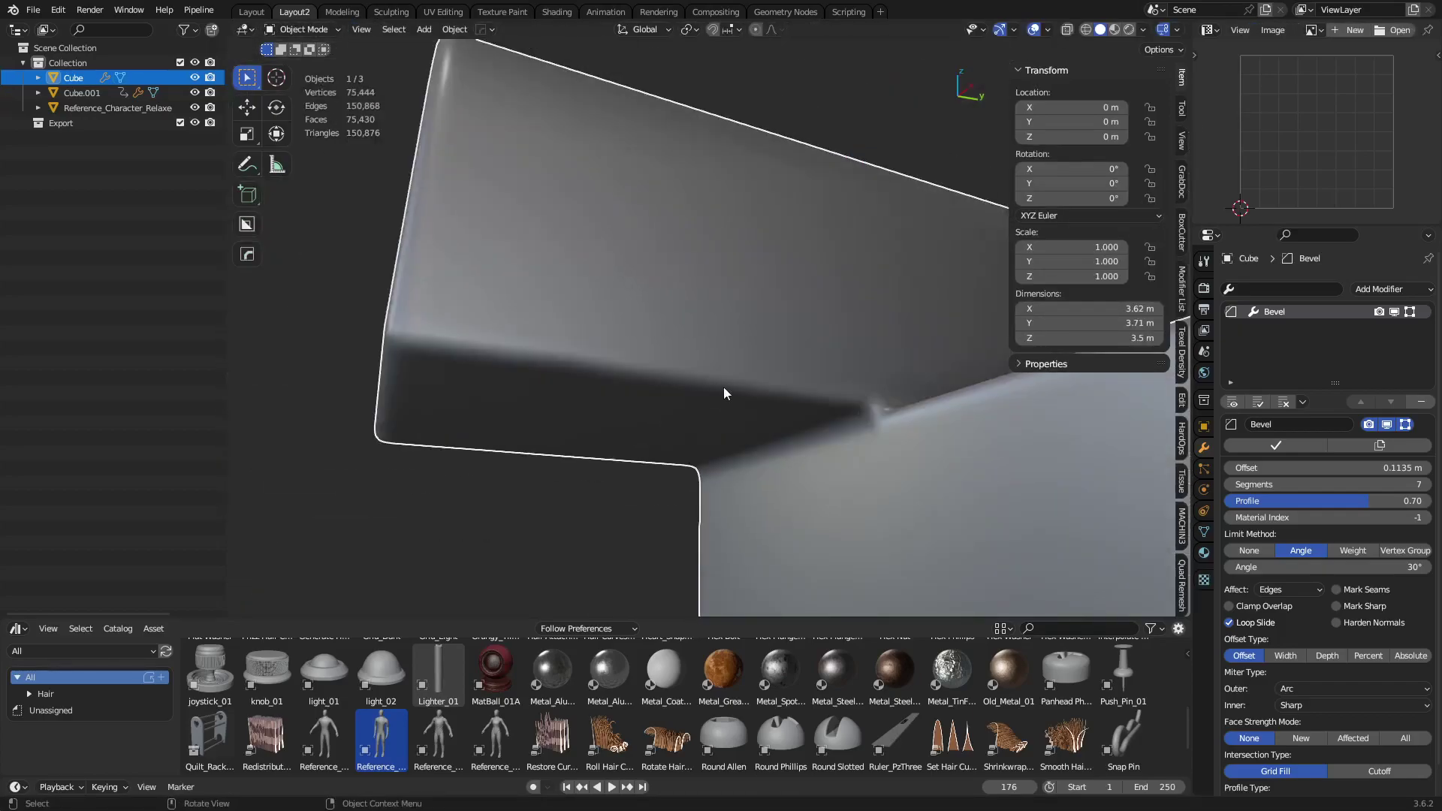
Inspect the smooth shading along the beveled block's overhanging edge and beside the melted-looking copy.
middle_click_drag(724, 388, 505, 386)
left_click(505, 390)
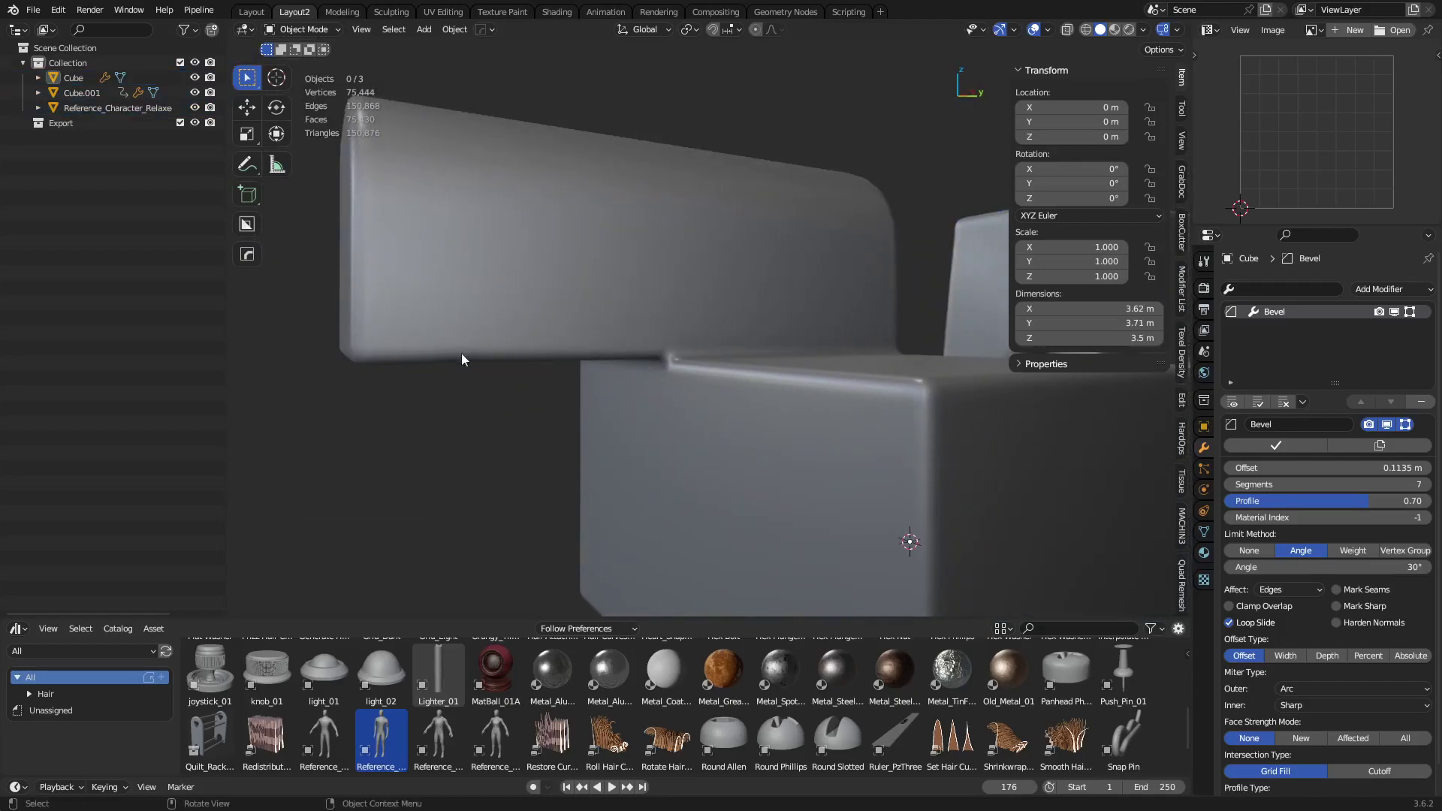
scroll(838, 376, "down", 3)
mouse_move(853, 396)
middle_mouse_down()
mouse_move(721, 421)
mouse_move(759, 341)
mouse_move(777, 411)
mouse_move(832, 277)
middle_mouse_up()
left_click(899, 245)
left_click(503, 387)
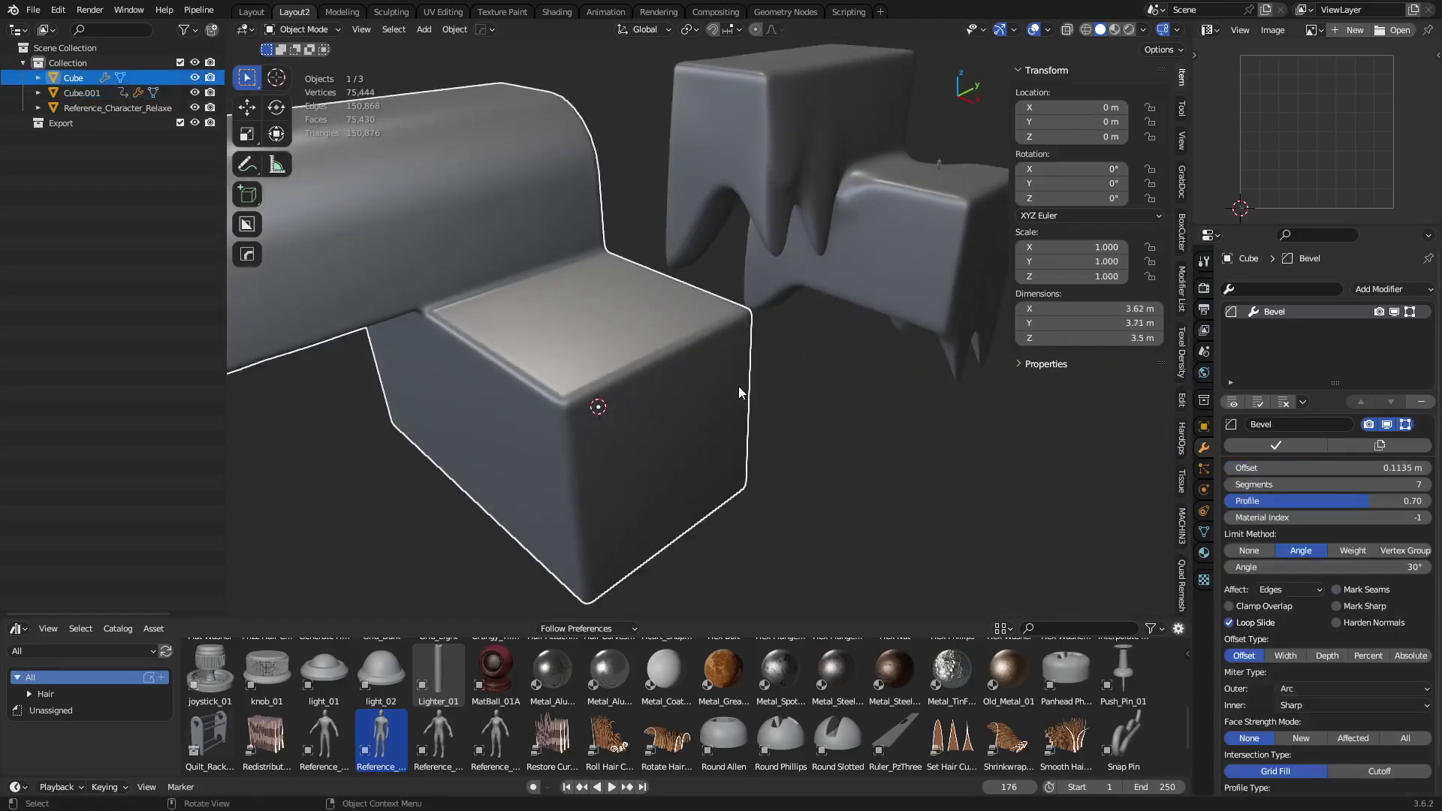
Show the wireframe overlay and compare the beveled block's sparse topology with the dense copy.
key("shift+z")
middle_click_drag(599, 383, 525, 239)
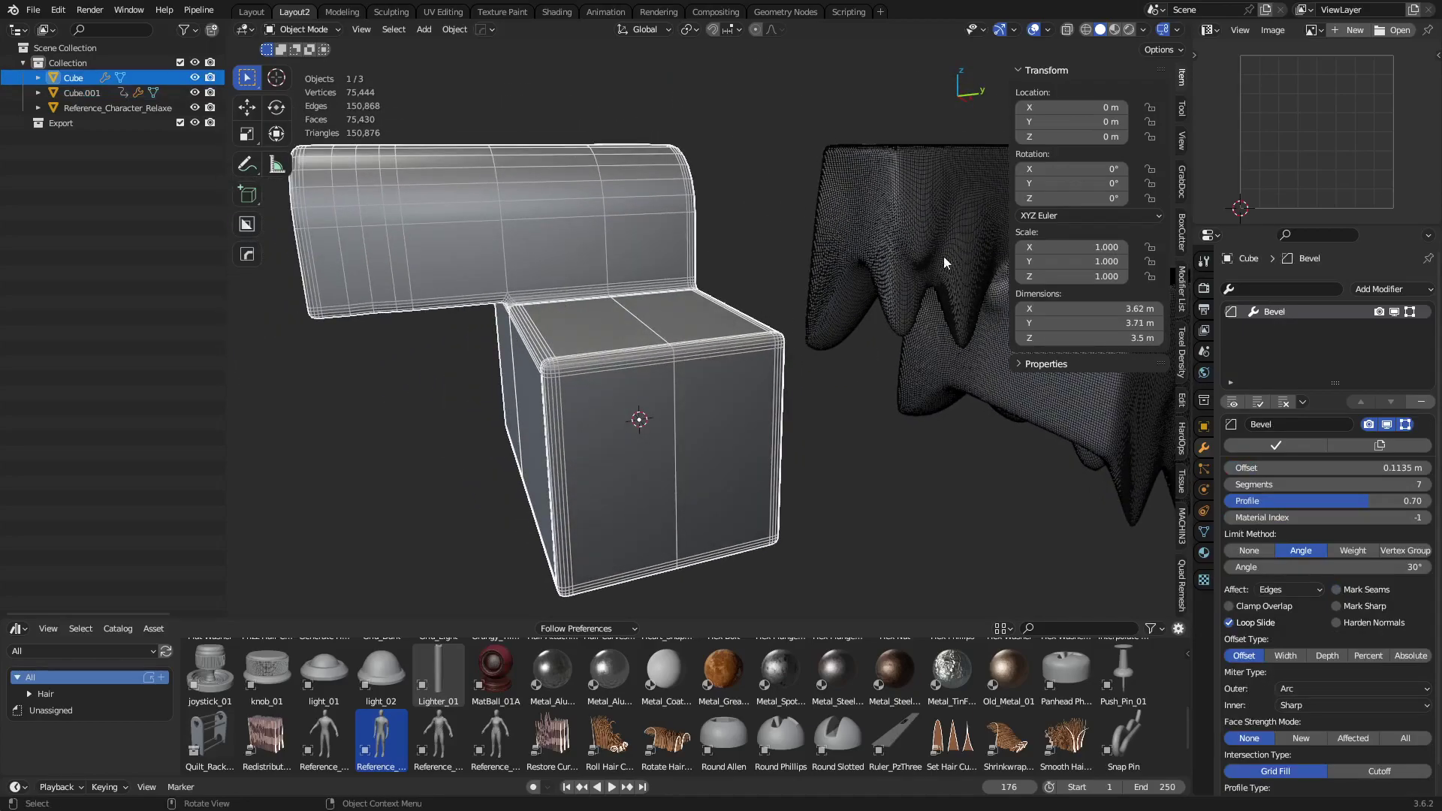
left_click(856, 230)
left_click(565, 242)
middle_click_drag(647, 426, 691, 417)
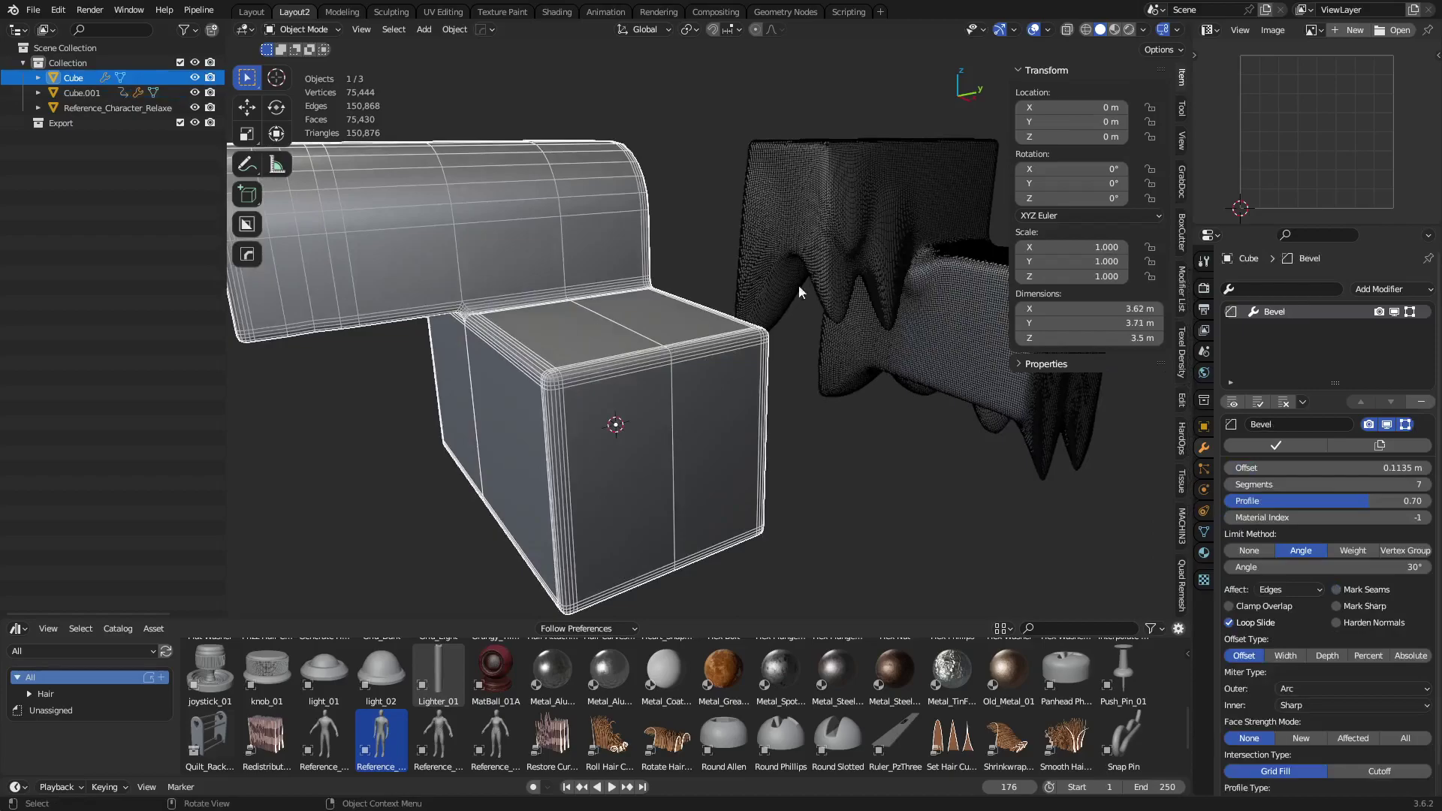
Select the densely subdivided copy and enable Optimal Display in its Subdivision modifier.
middle_click(890, 257, "alt")
scroll(860, 303, "up", 4)
left_click(760, 343)
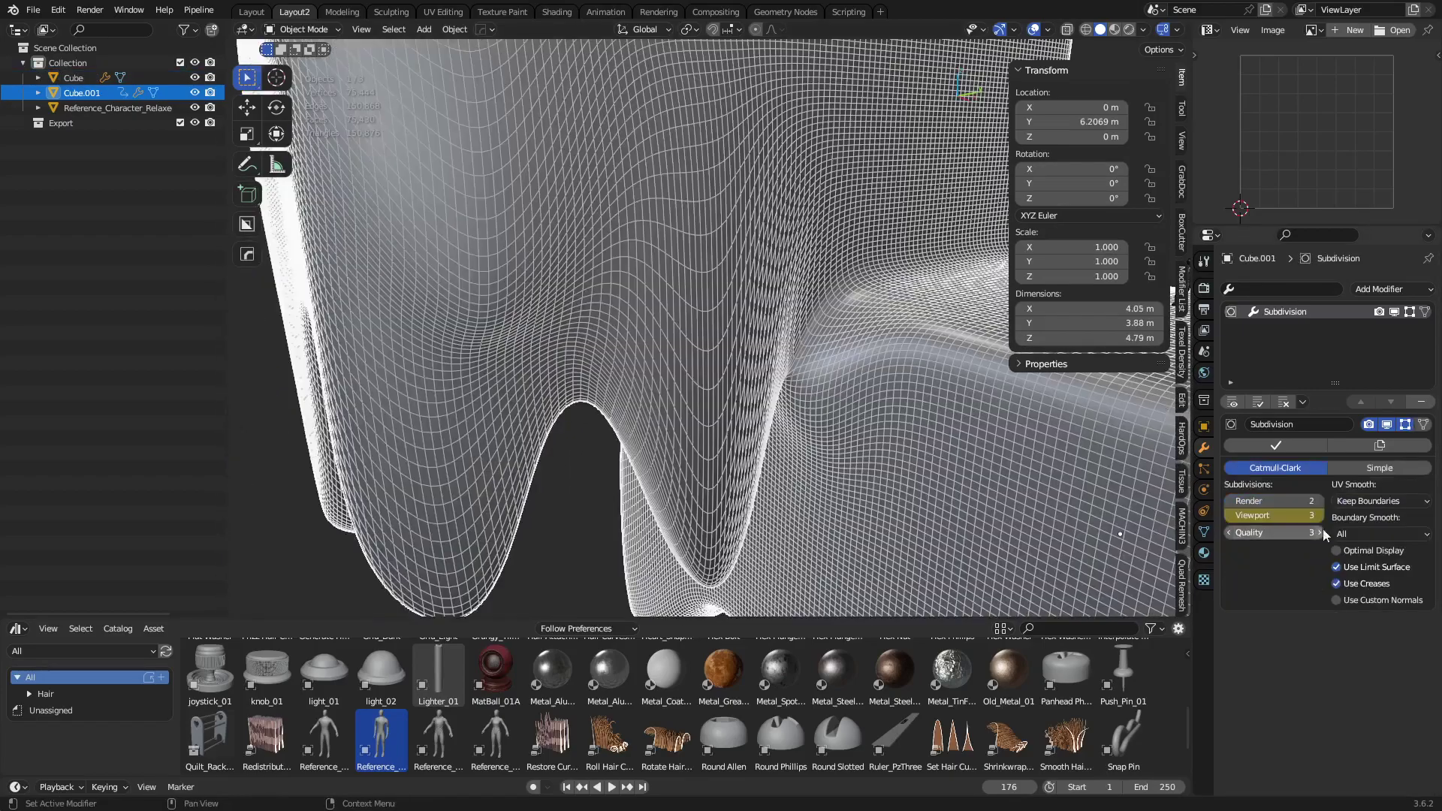
left_click(1358, 555)
scroll(886, 359, "down", 8)
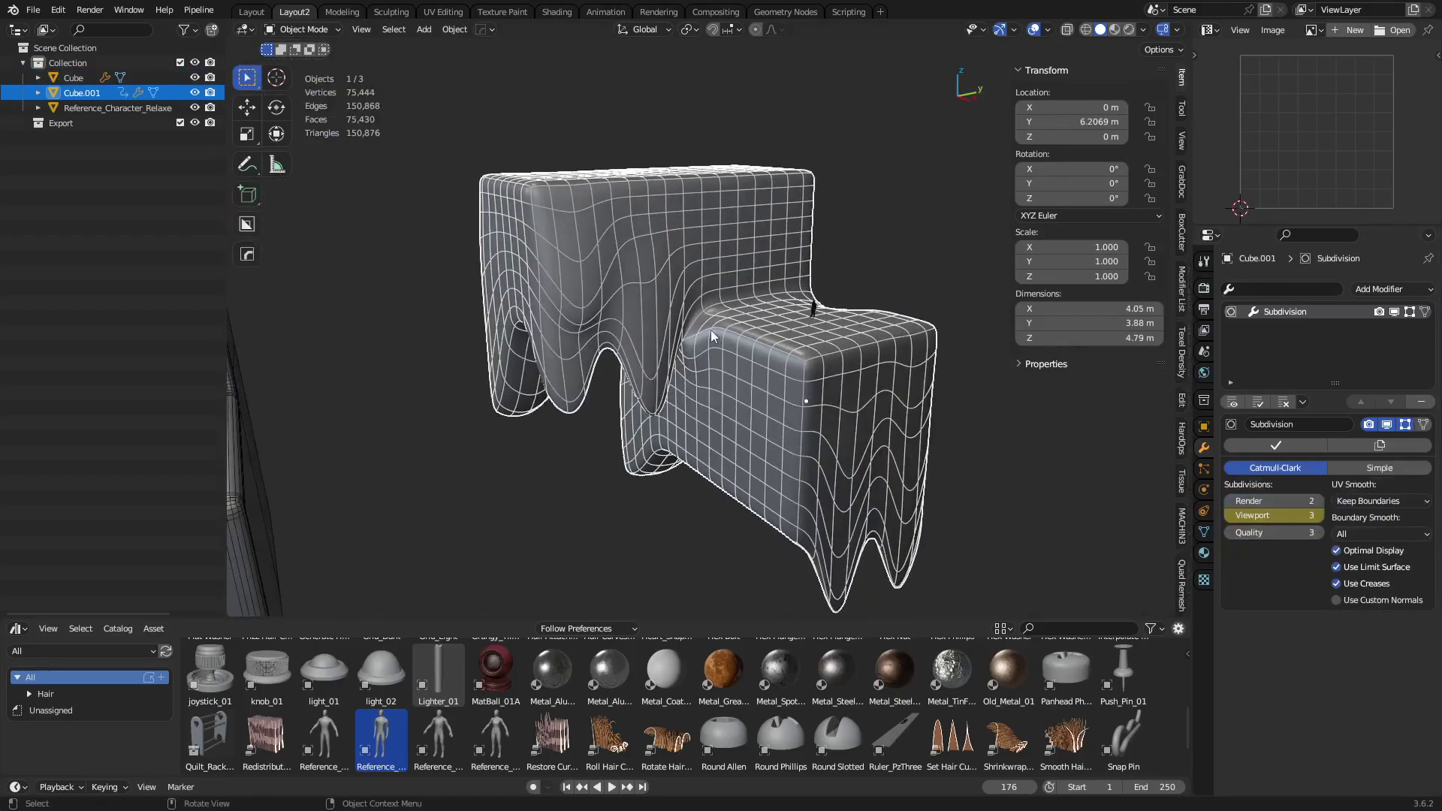
Examine the copy's even quad grid from several angles, up close and beside the beveled block.
middle_click_drag(741, 264, 717, 283)
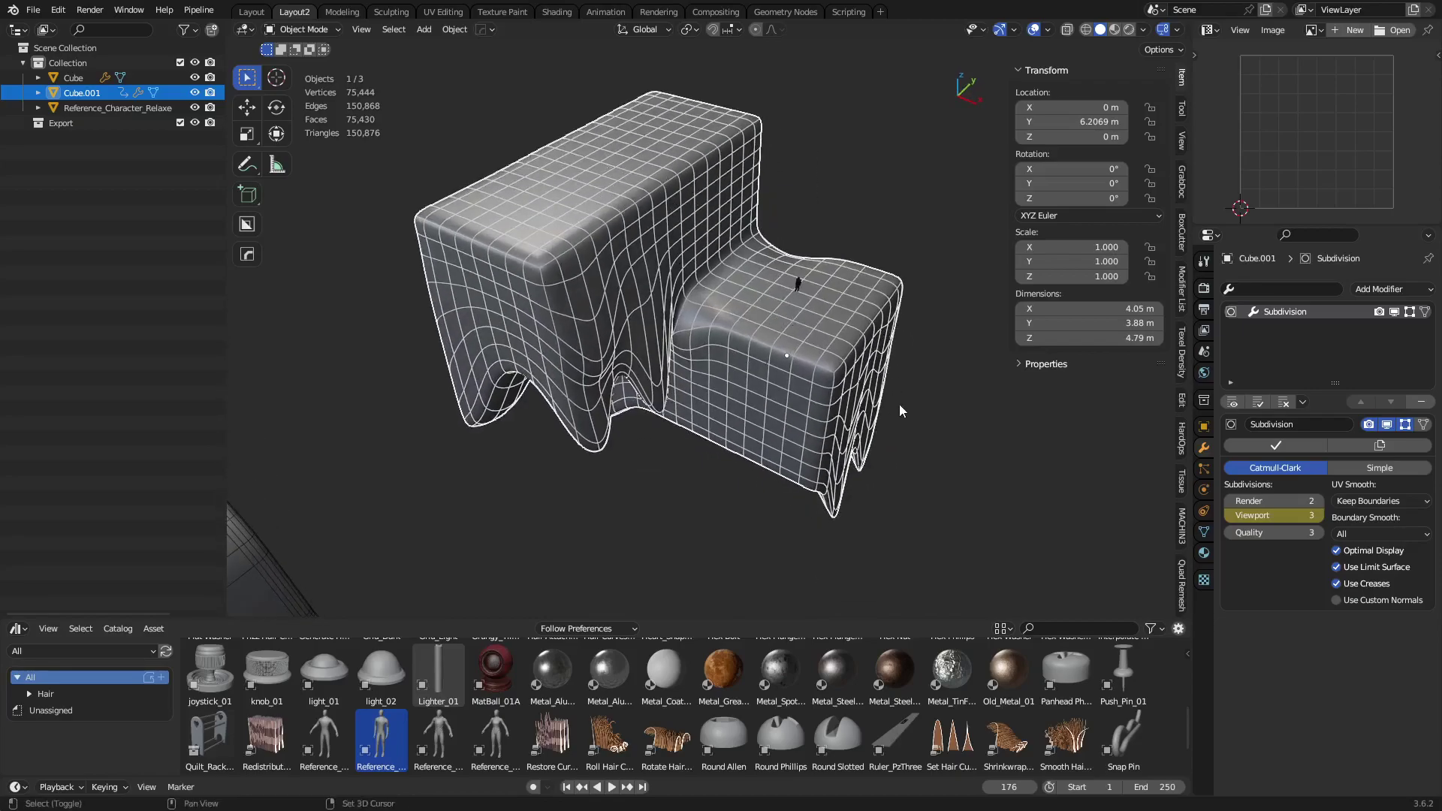
middle_click_drag(896, 404, 847, 411)
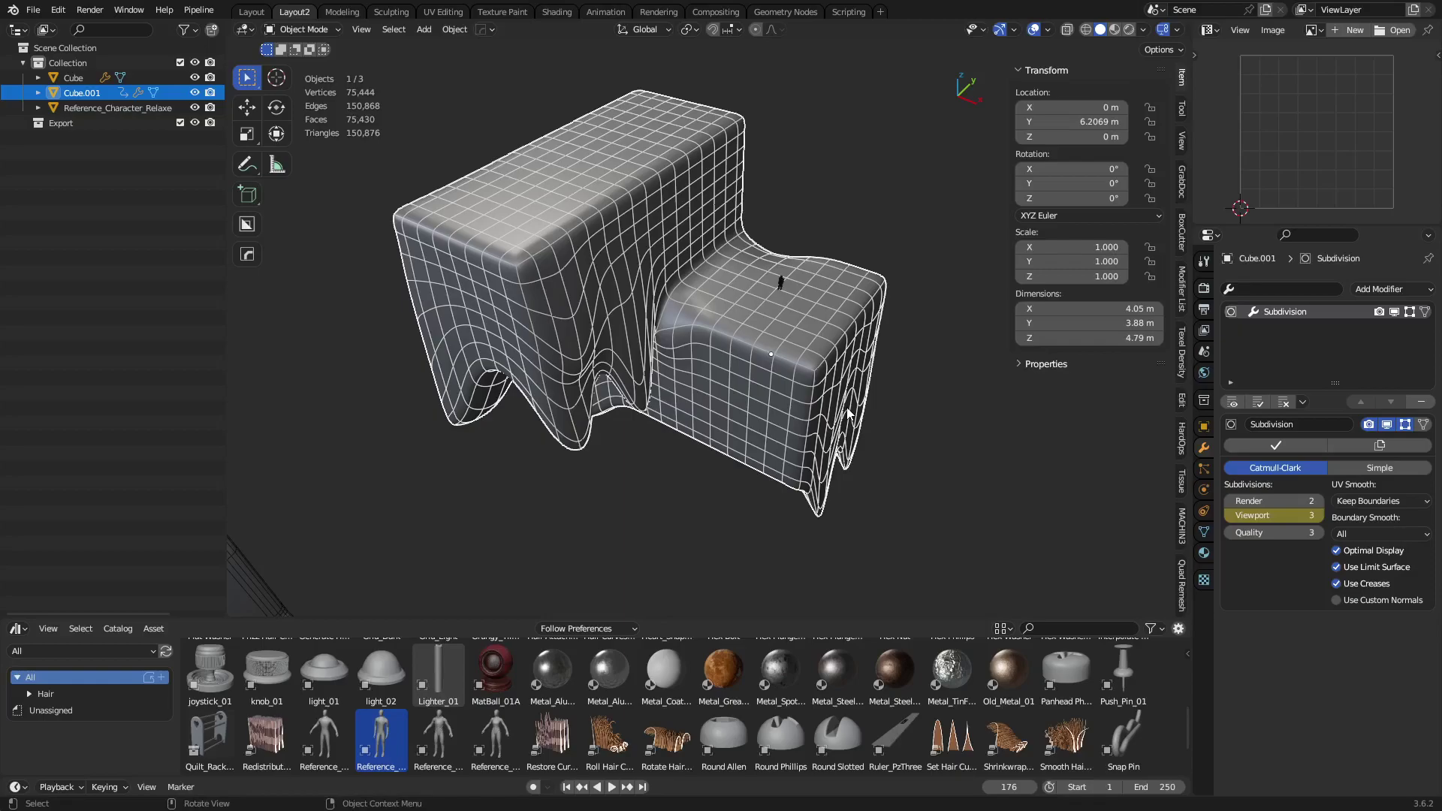
middle_click_drag(854, 414, 820, 370)
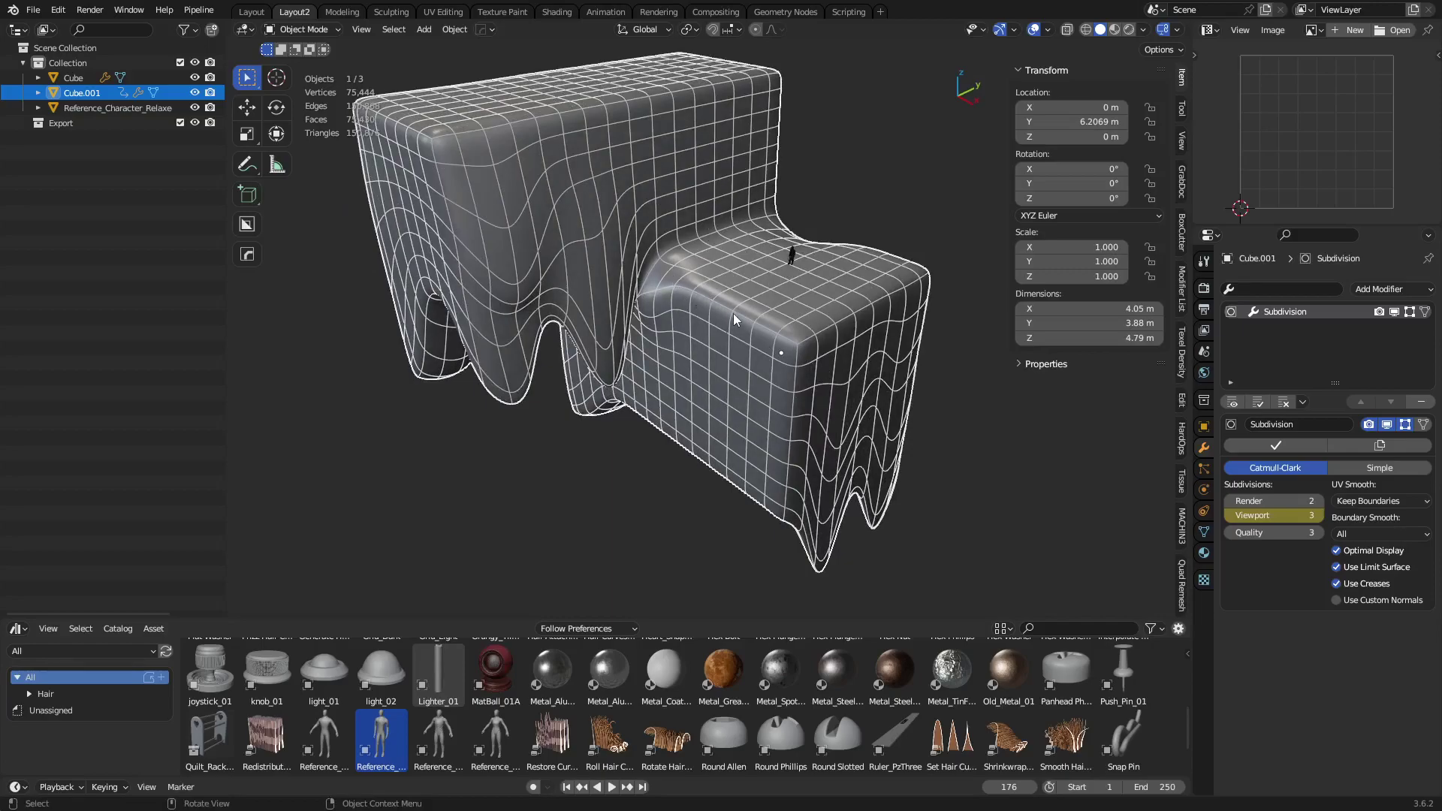
scroll(725, 311, "up", 2)
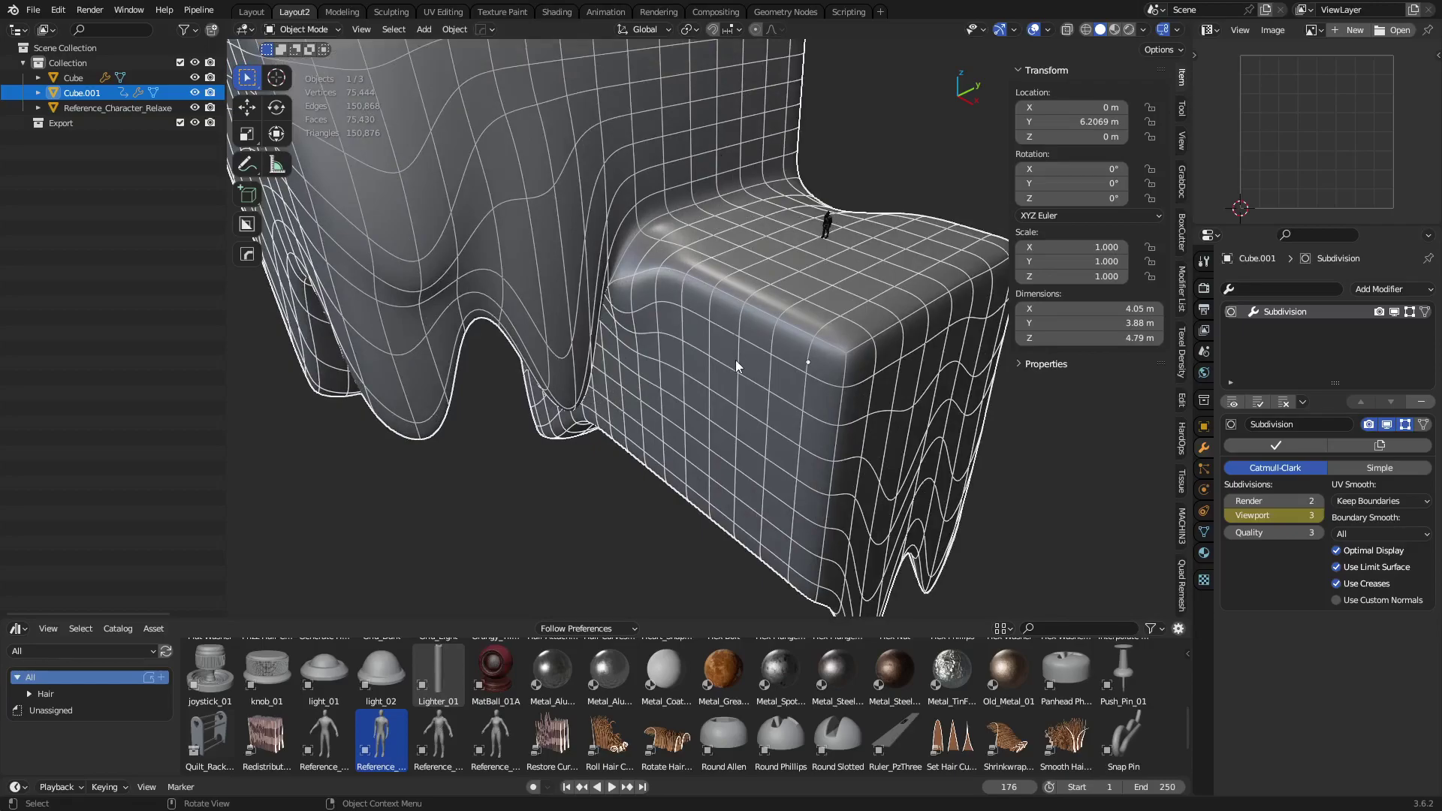
middle_click_drag(737, 350, 735, 366)
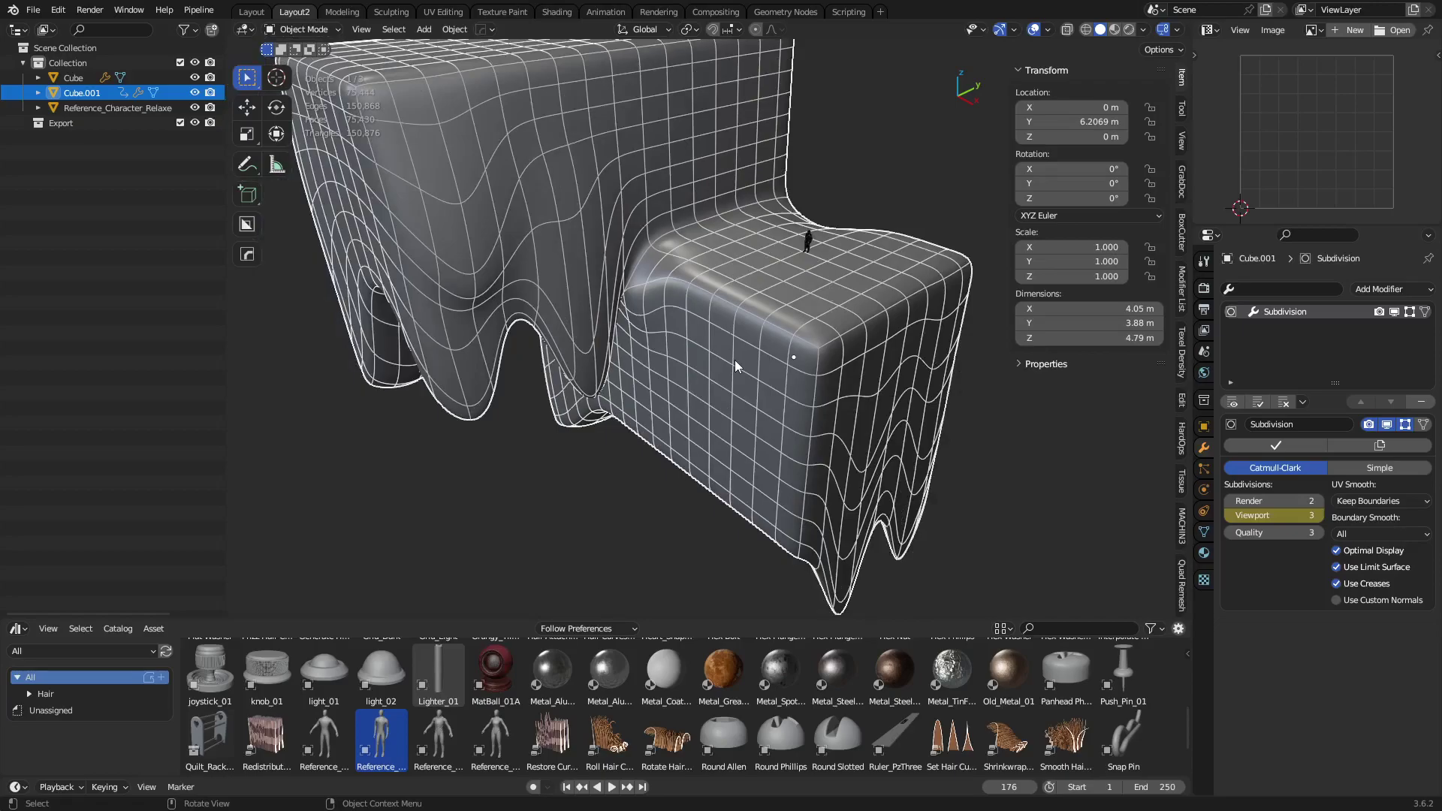
scroll(738, 371, "down", 5)
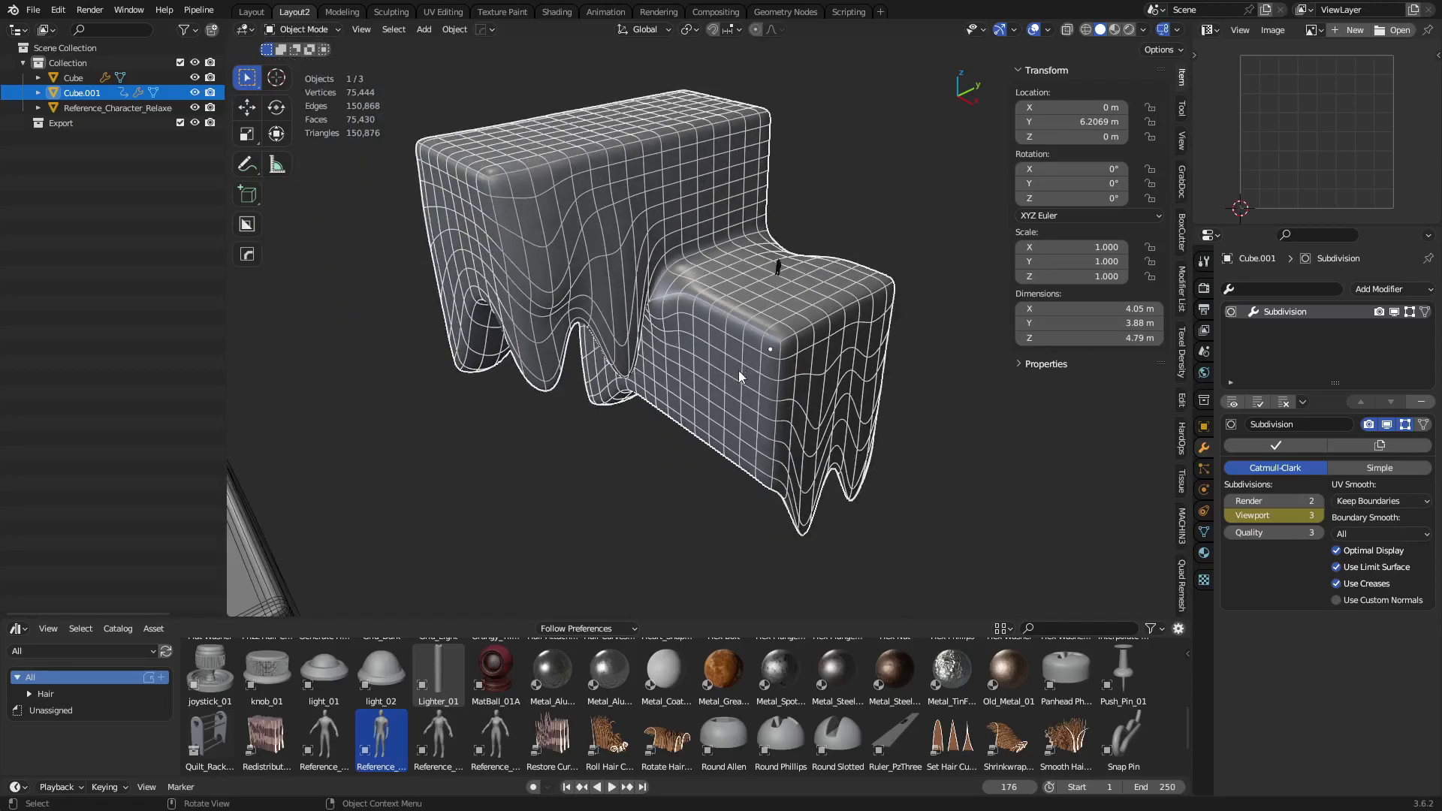
middle_click_drag(701, 388, 831, 326, "shift")
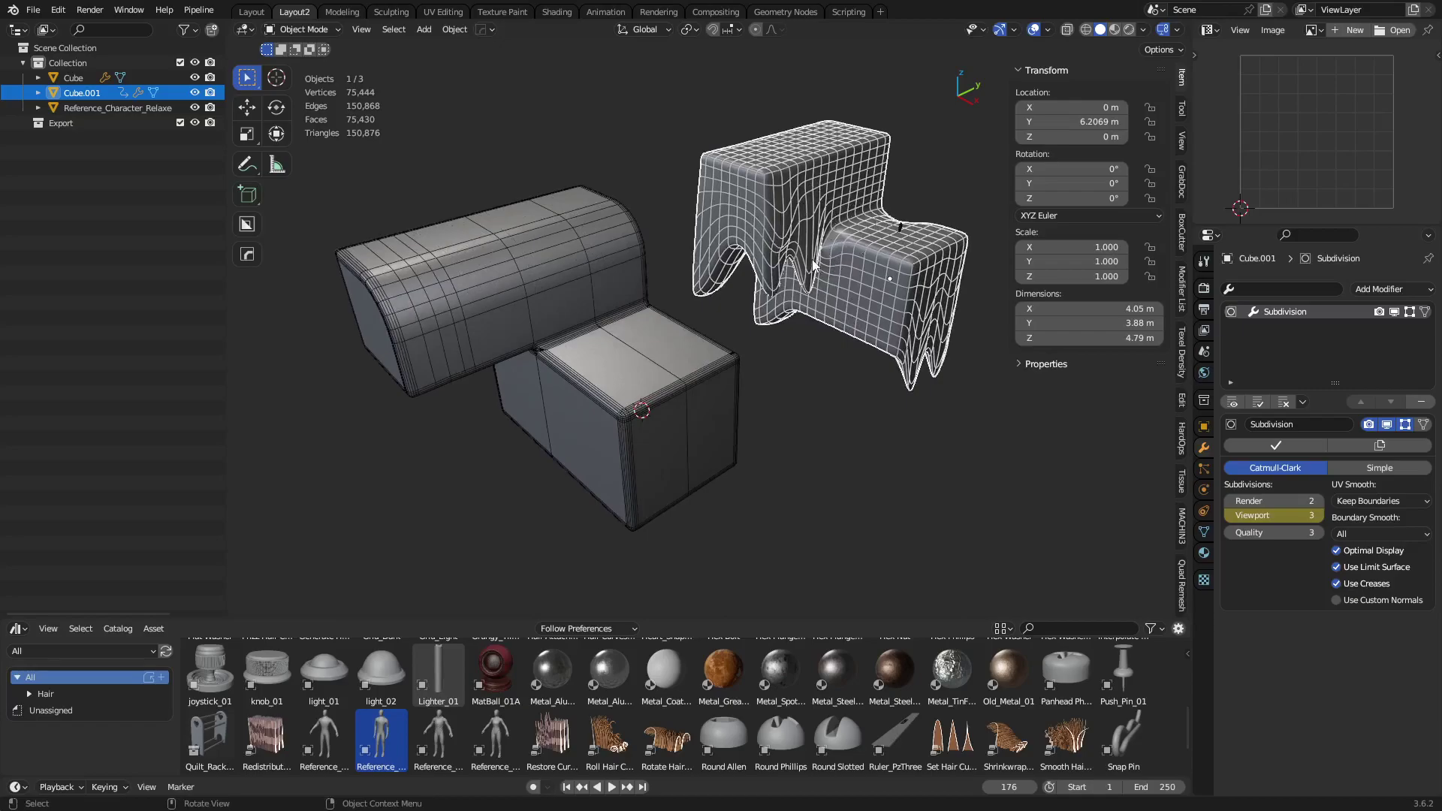
middle_click_drag(812, 265, 787, 265, "shift")
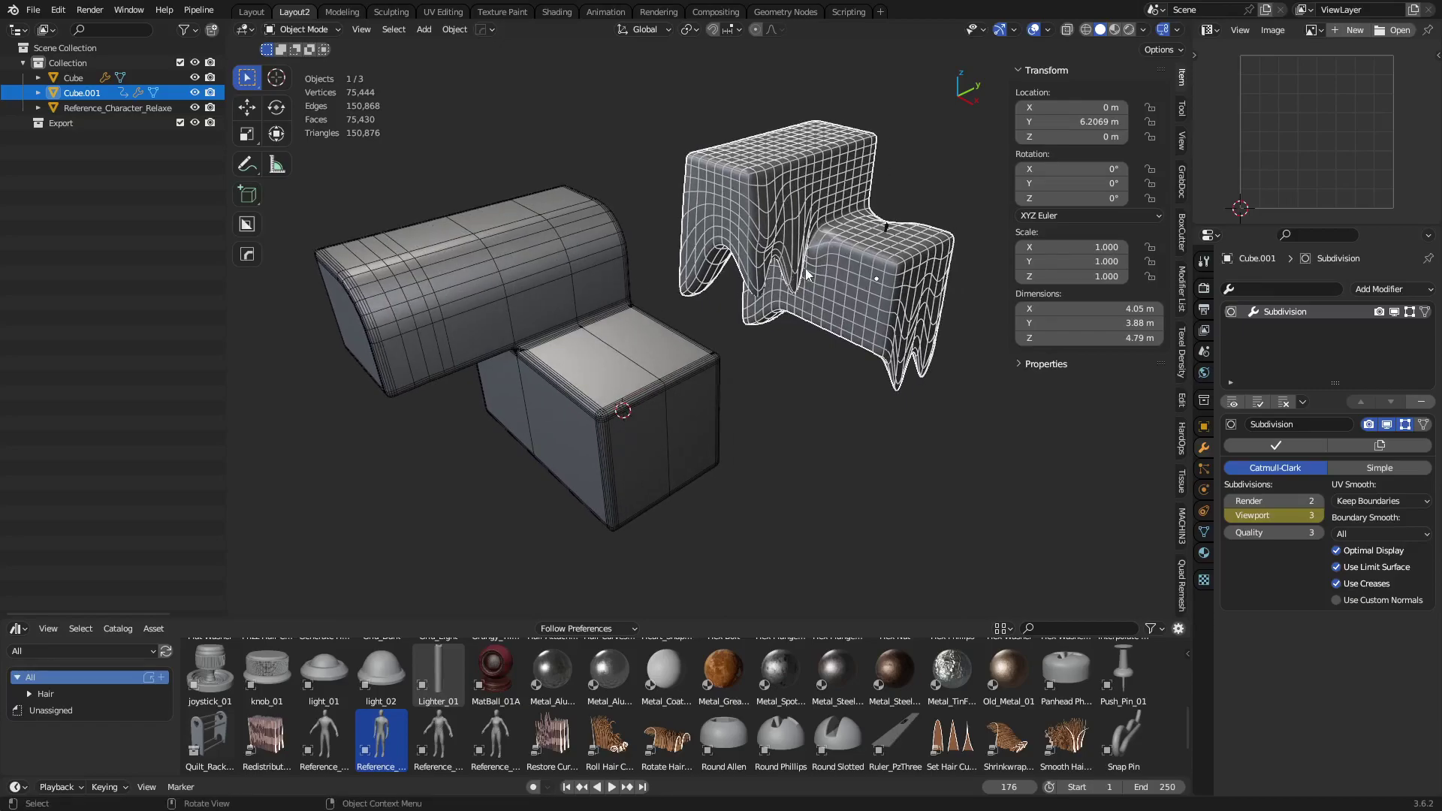
Dissolve three vertical edge loops across the side of the copy's lower block in Edit Mode.
key("ctrl+Tab")
left_click(862, 284)
left_click(857, 291, "alt")
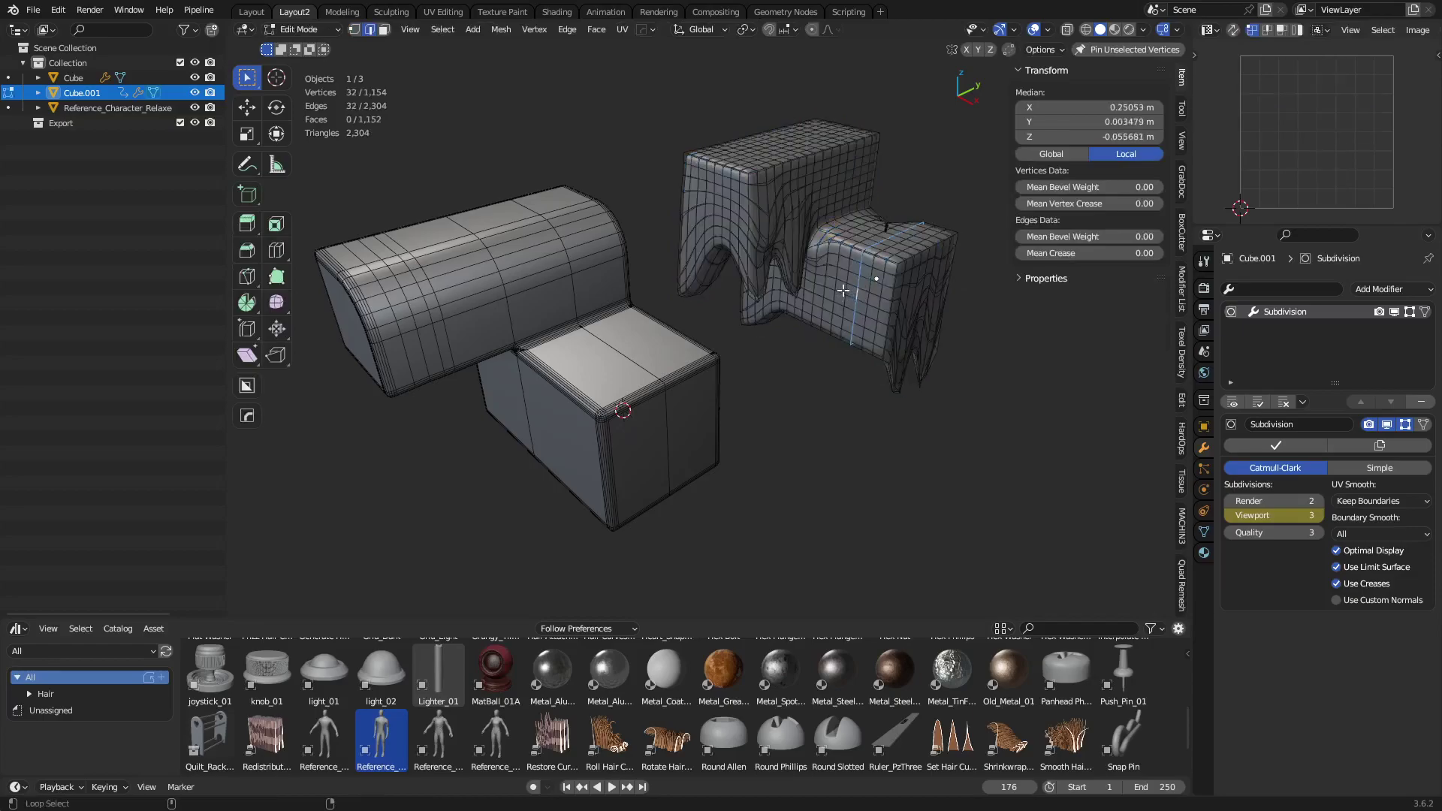
left_click(843, 290, "alt+shift")
key("KP_Decimal")
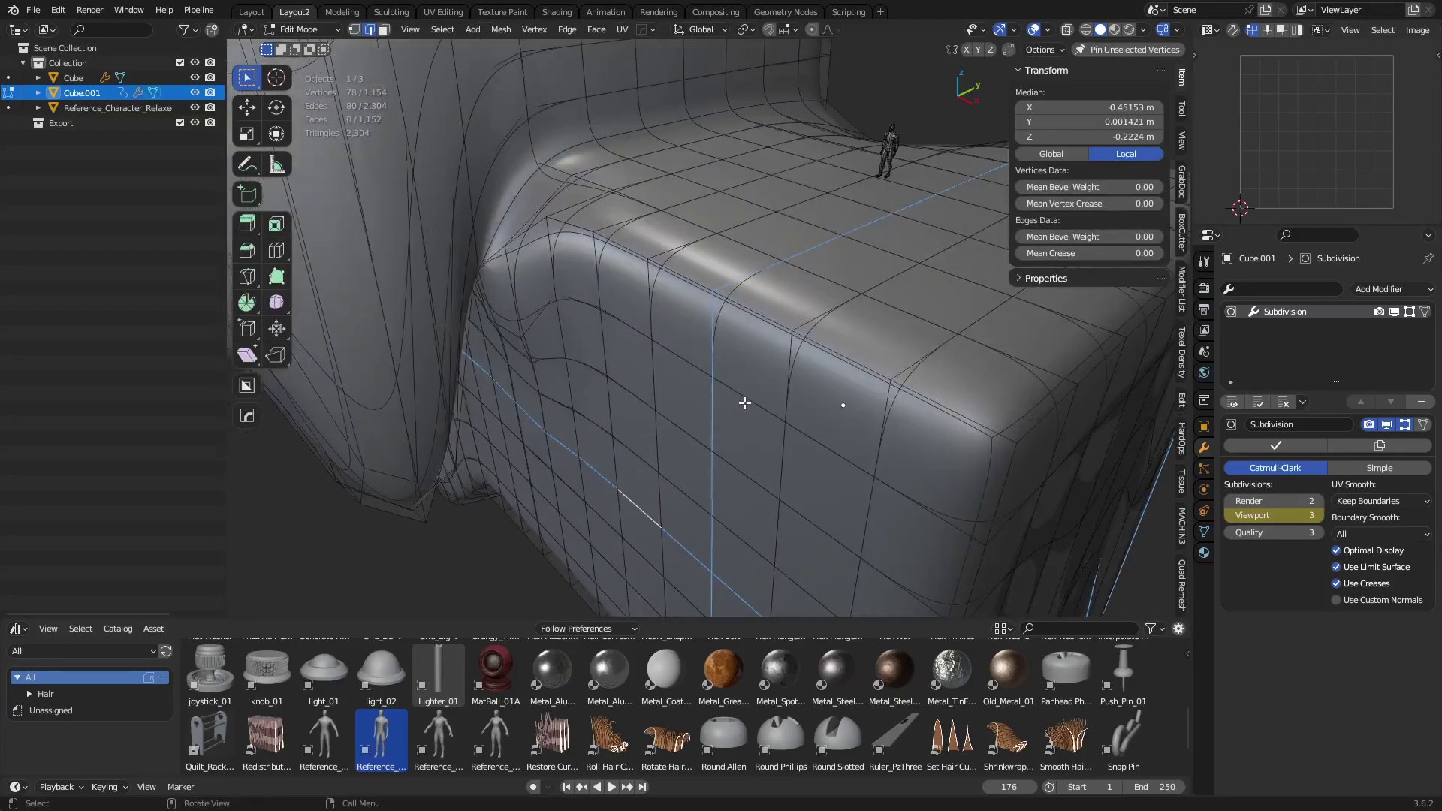
key("alt+a")
left_click(711, 413, "alt")
left_click(624, 359, "alt+shift")
left_click(787, 436, "alt+shift")
key("ctrl+x")
Try dissolving the horizontal edge loop just below the rounded rim of the copy's lower block.
left_click(704, 374, "alt")
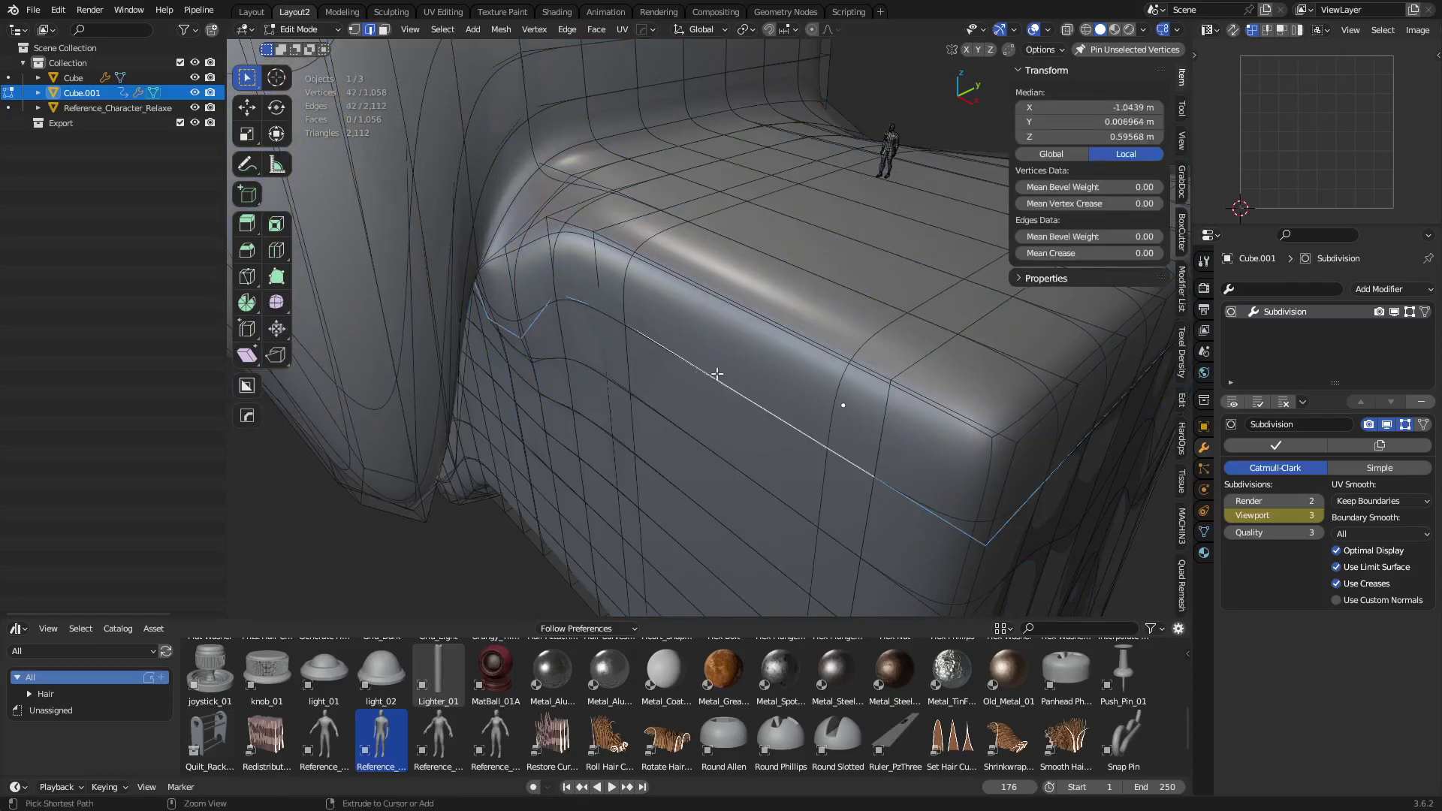
key("ctrl+x")
key("ctrl+z")
left_click(575, 401, "alt")
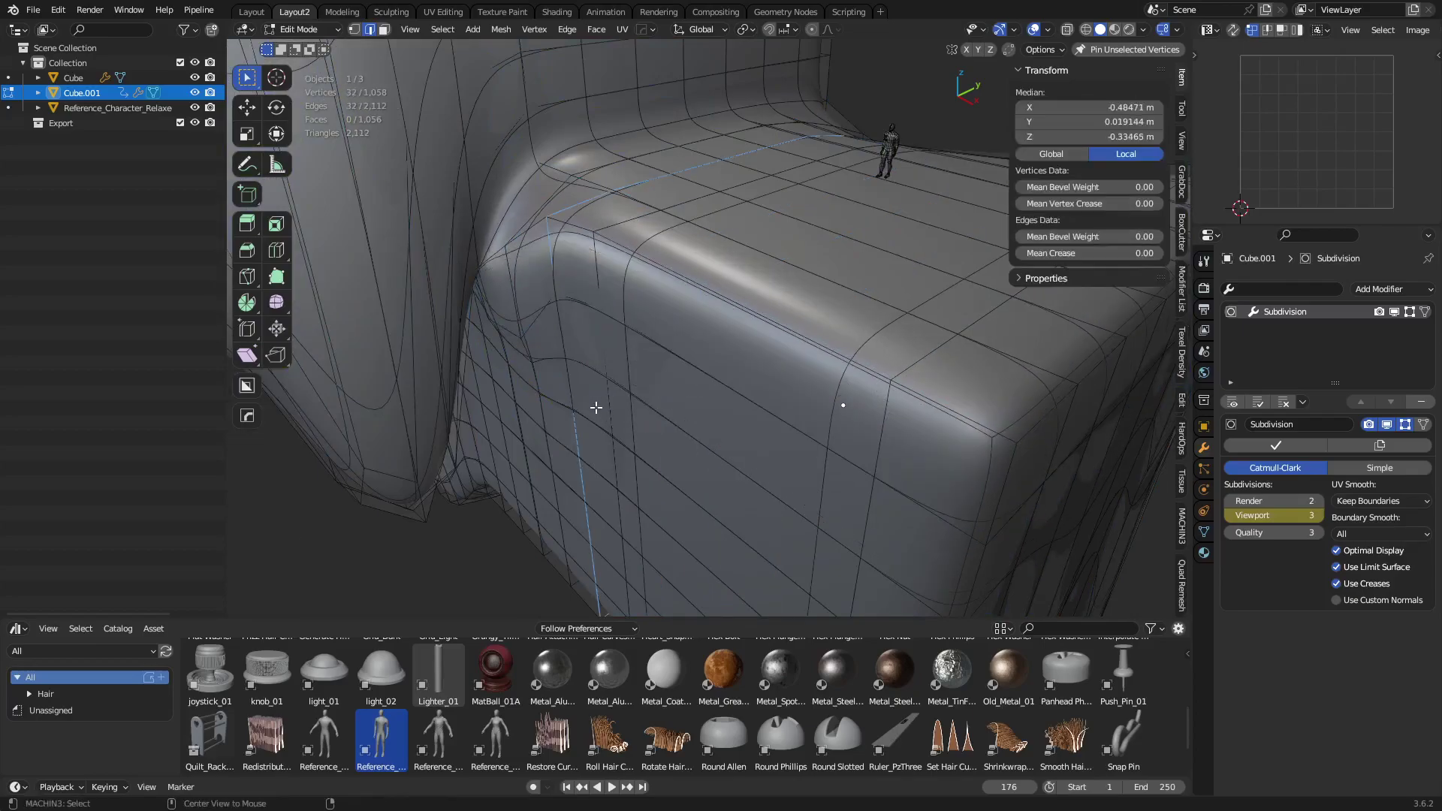
Return to Object Mode, view the copy from its other side and open its shape key list.
middle_click_drag(790, 415, 774, 379, "shift")
key("ctrl+Tab")
left_click(800, 376)
scroll(827, 391, "down", 3)
key("alt+a")
middle_click_drag(886, 338, 701, 336)
scroll(701, 336, "down", 2)
left_click(835, 396)
middle_click_drag(837, 398, 767, 338, "shift")
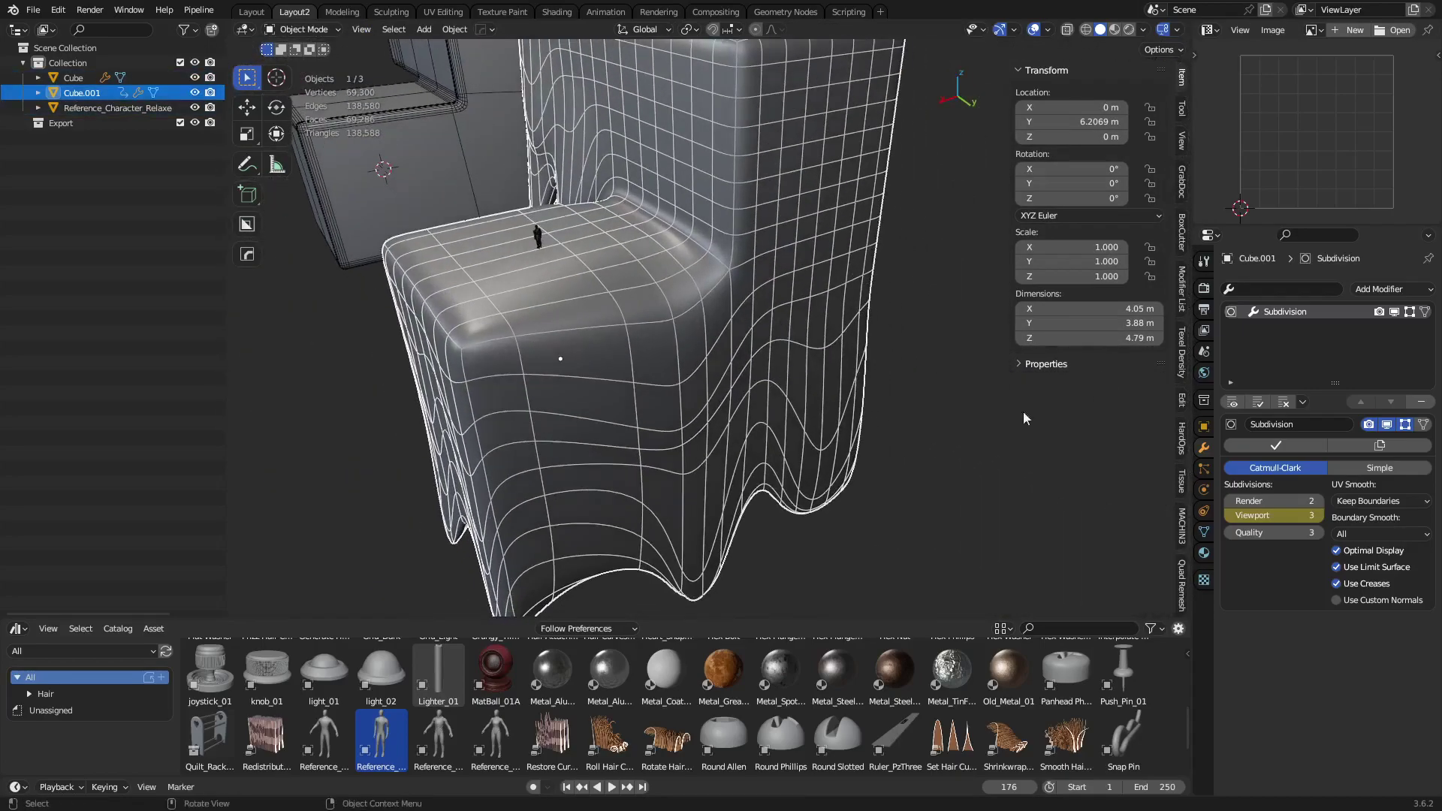
left_click(1204, 552)
left_click(1203, 531)
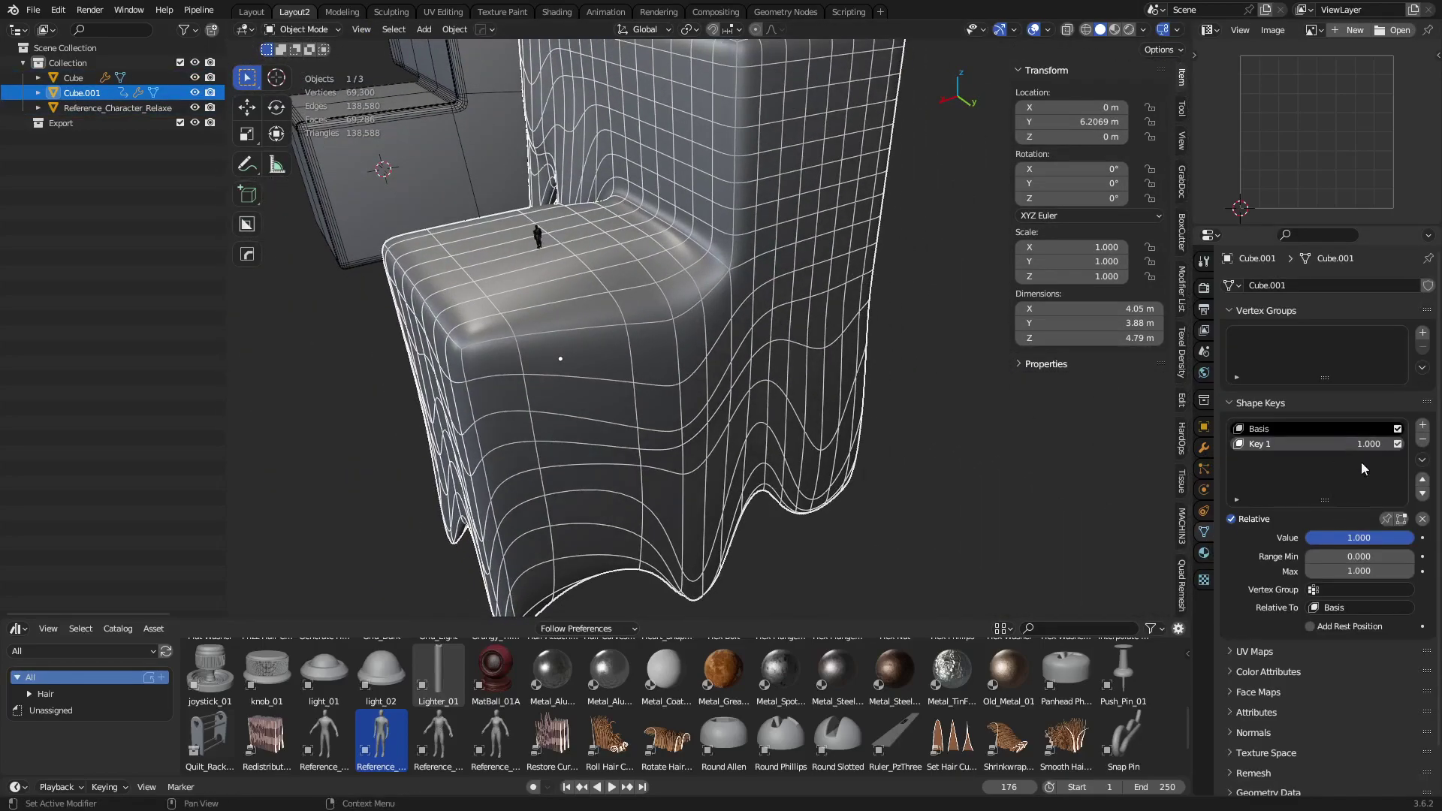
Extrude a rectangular region of faces outward from the upper block's side wall on the copy and scale it slightly.
key("Tab")
left_click(894, 410)
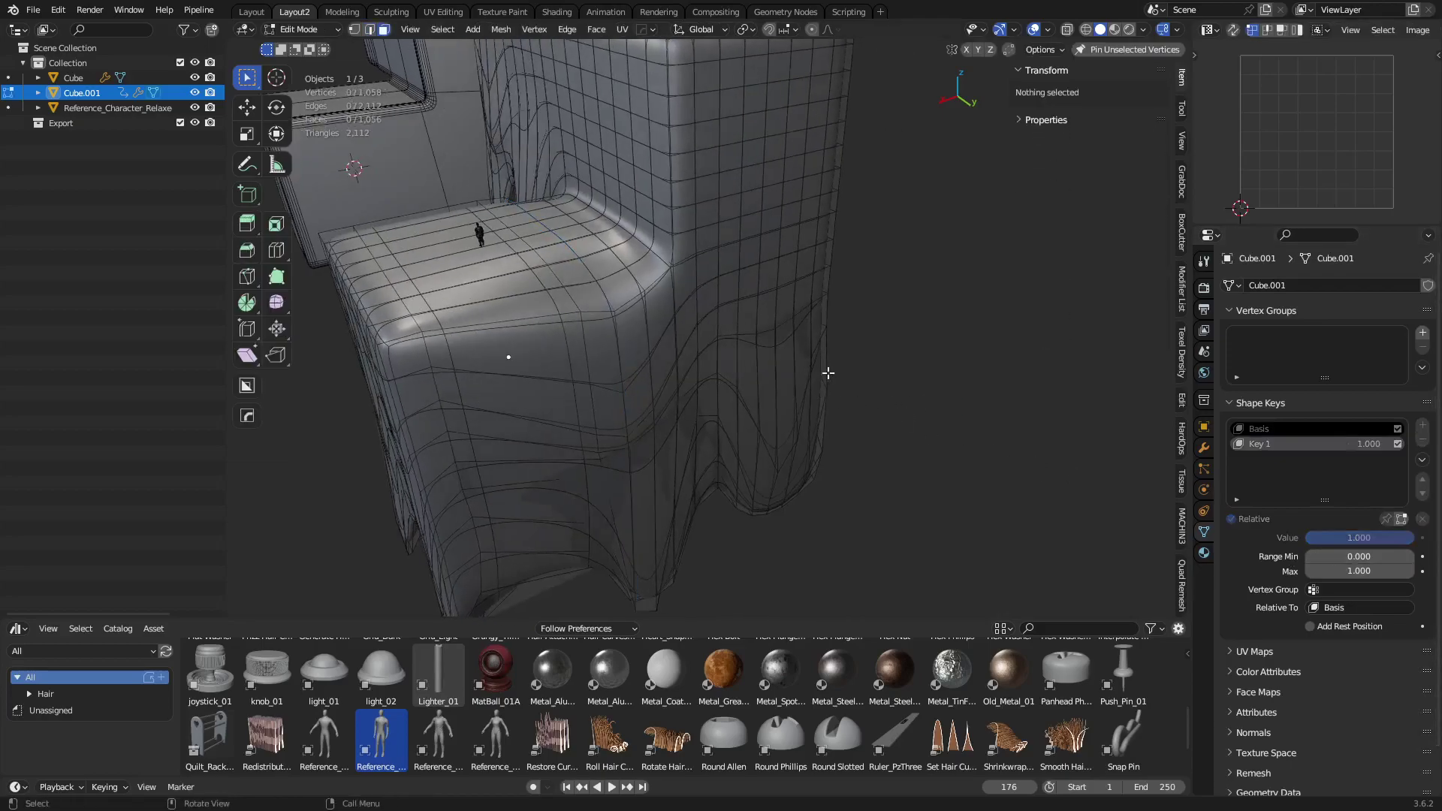
middle_click_drag(809, 277, 784, 302, "shift")
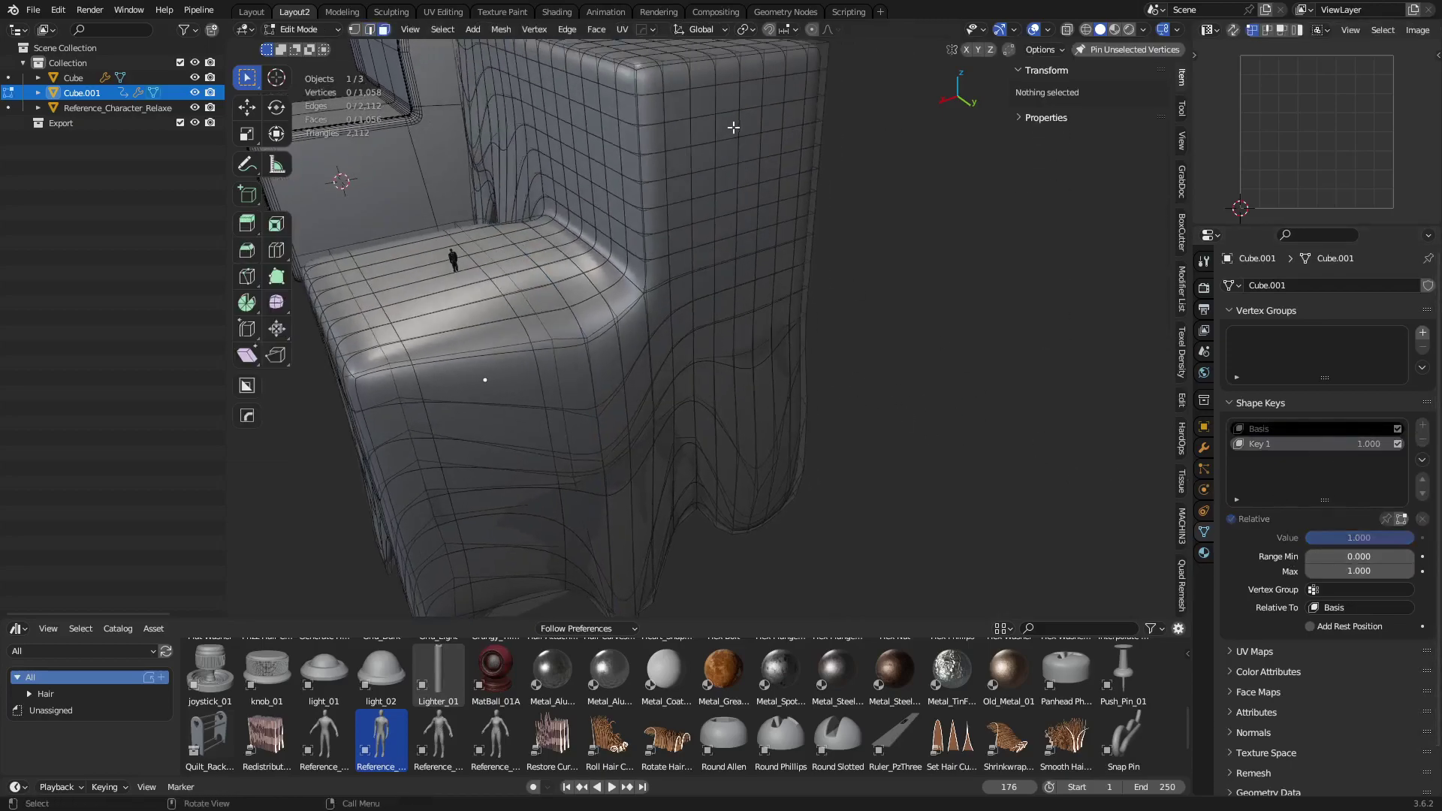
left_click(678, 107)
left_click(790, 285, "ctrl+shift")
key("e")
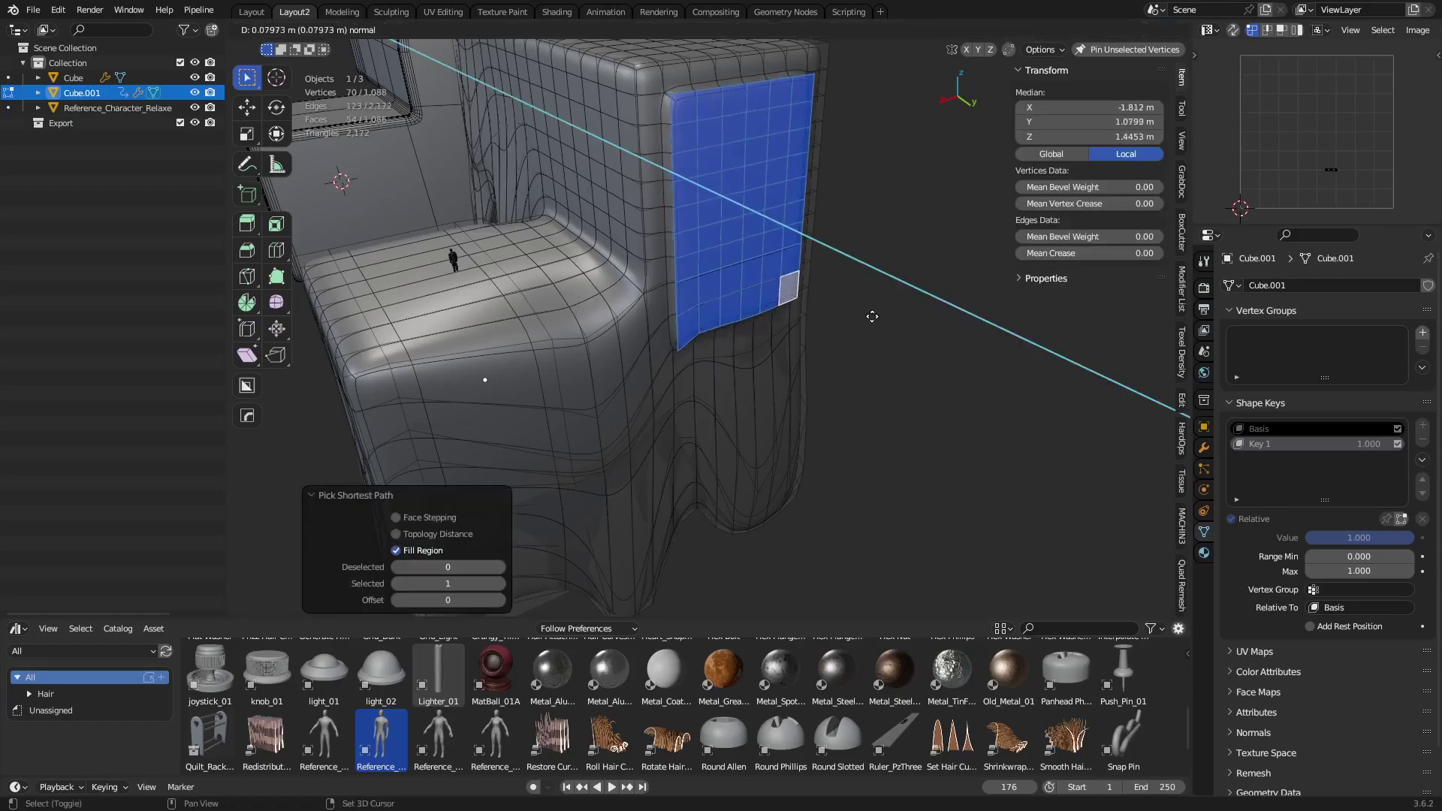
left_click(985, 371)
key("s")
left_click(921, 338)
Leave Edit Mode and set the copy's Key 1 shape key value to 0.000, viewing the undeformed block.
key("Tab")
left_click(831, 337)
left_click_drag(1384, 538, 1305, 539)
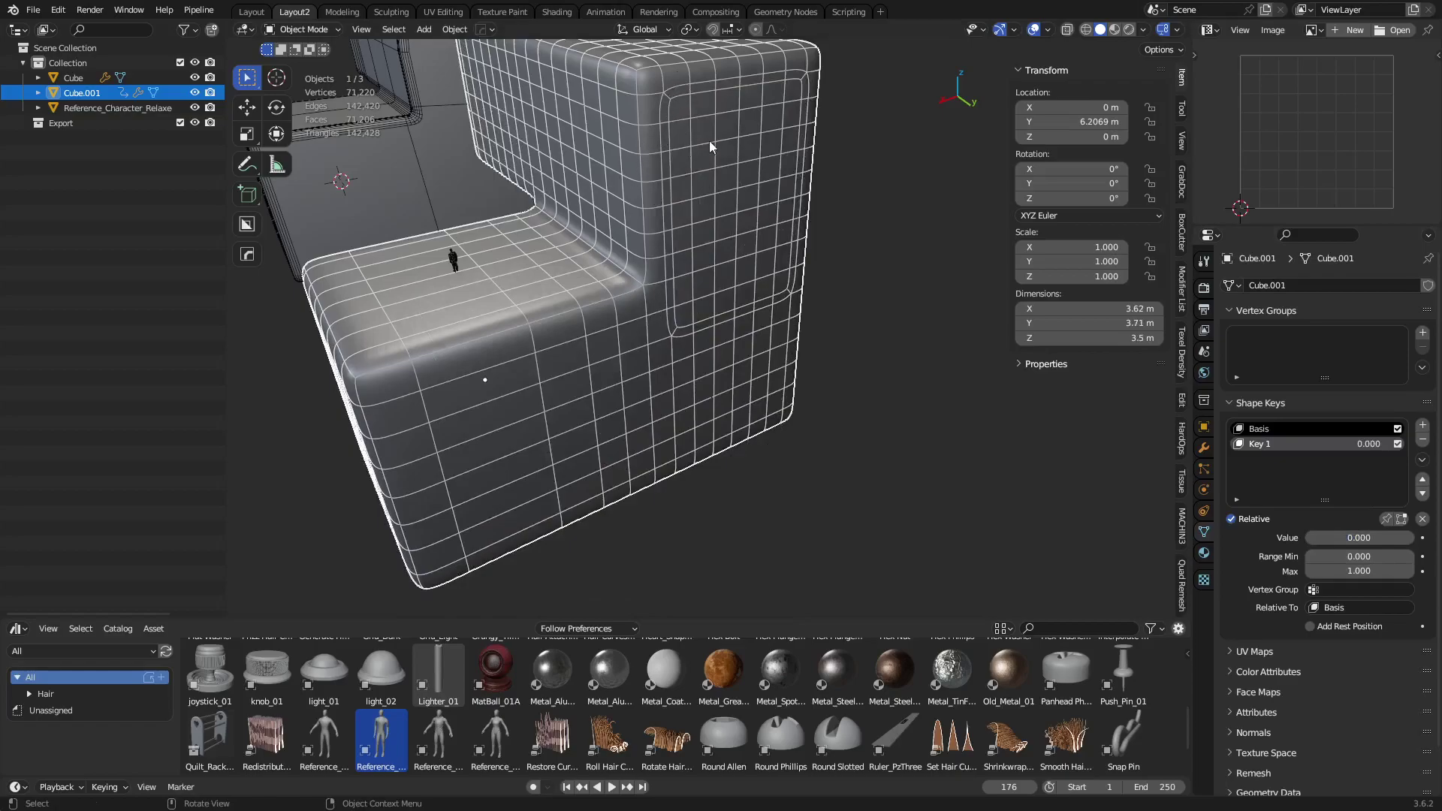
middle_click_drag(750, 188, 831, 355, "shift")
middle_click_drag(830, 355, 869, 327)
middle_click_drag(868, 328, 787, 346, "shift")
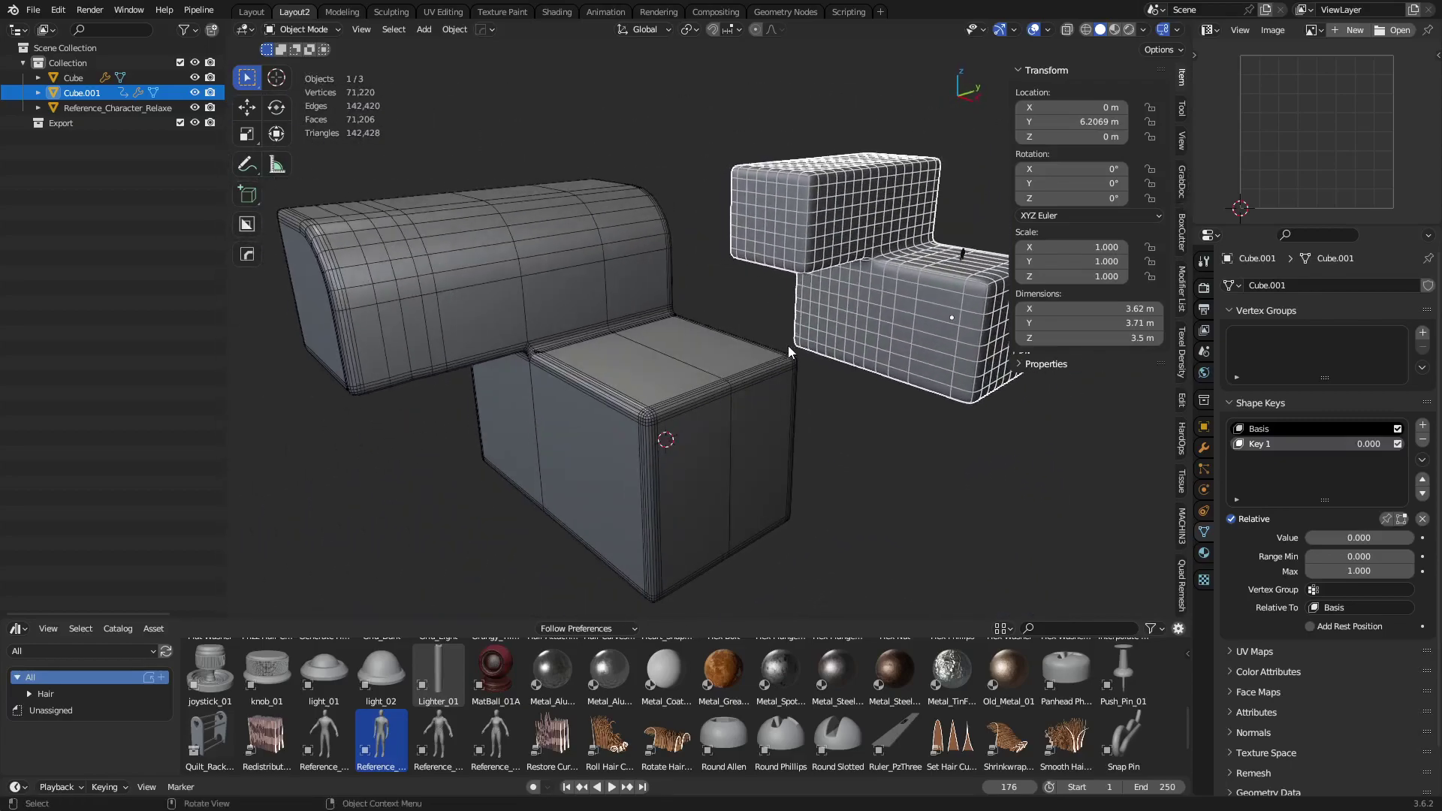
Select and deselect the beveled block, and view both block versions side by side.
left_click(663, 337)
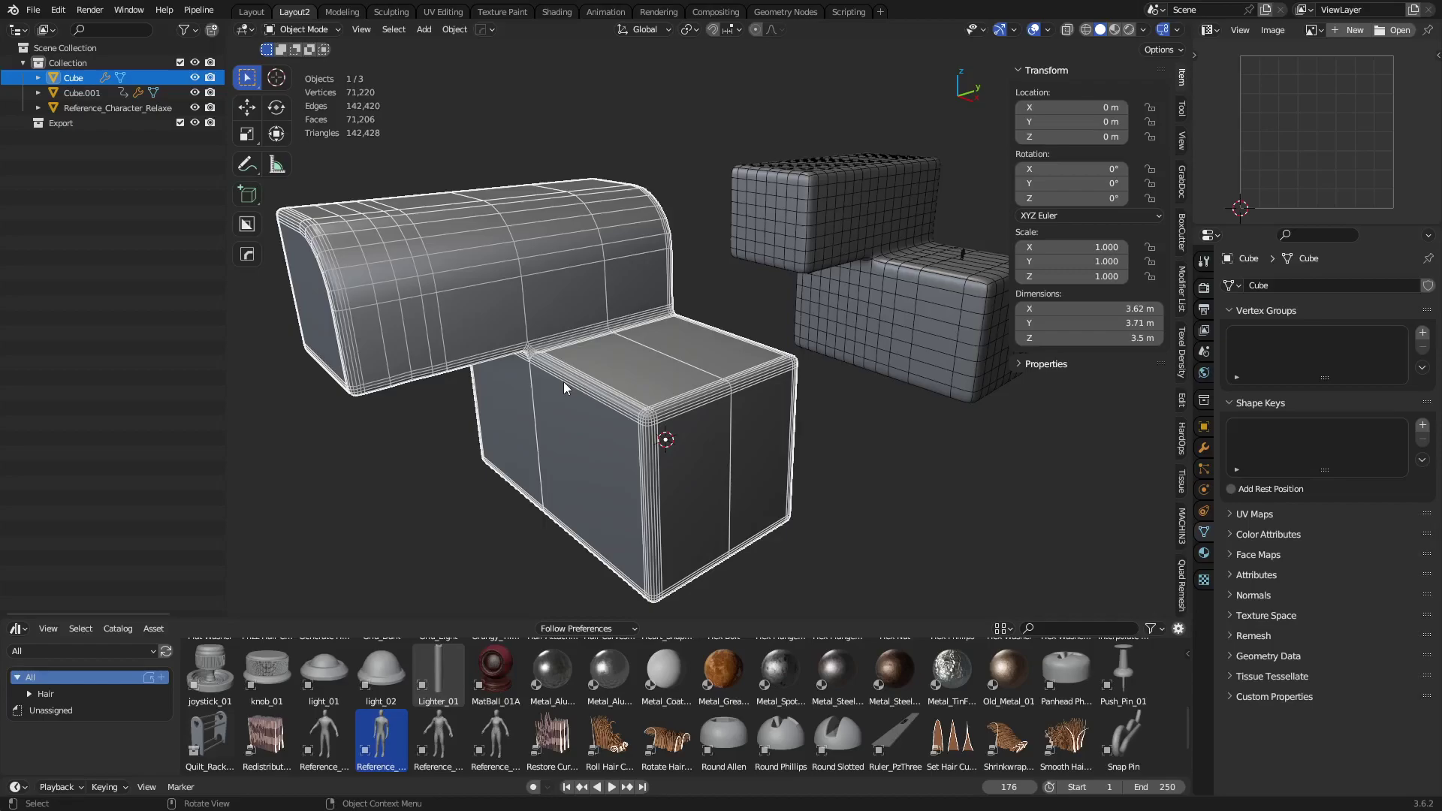
left_click(873, 453)
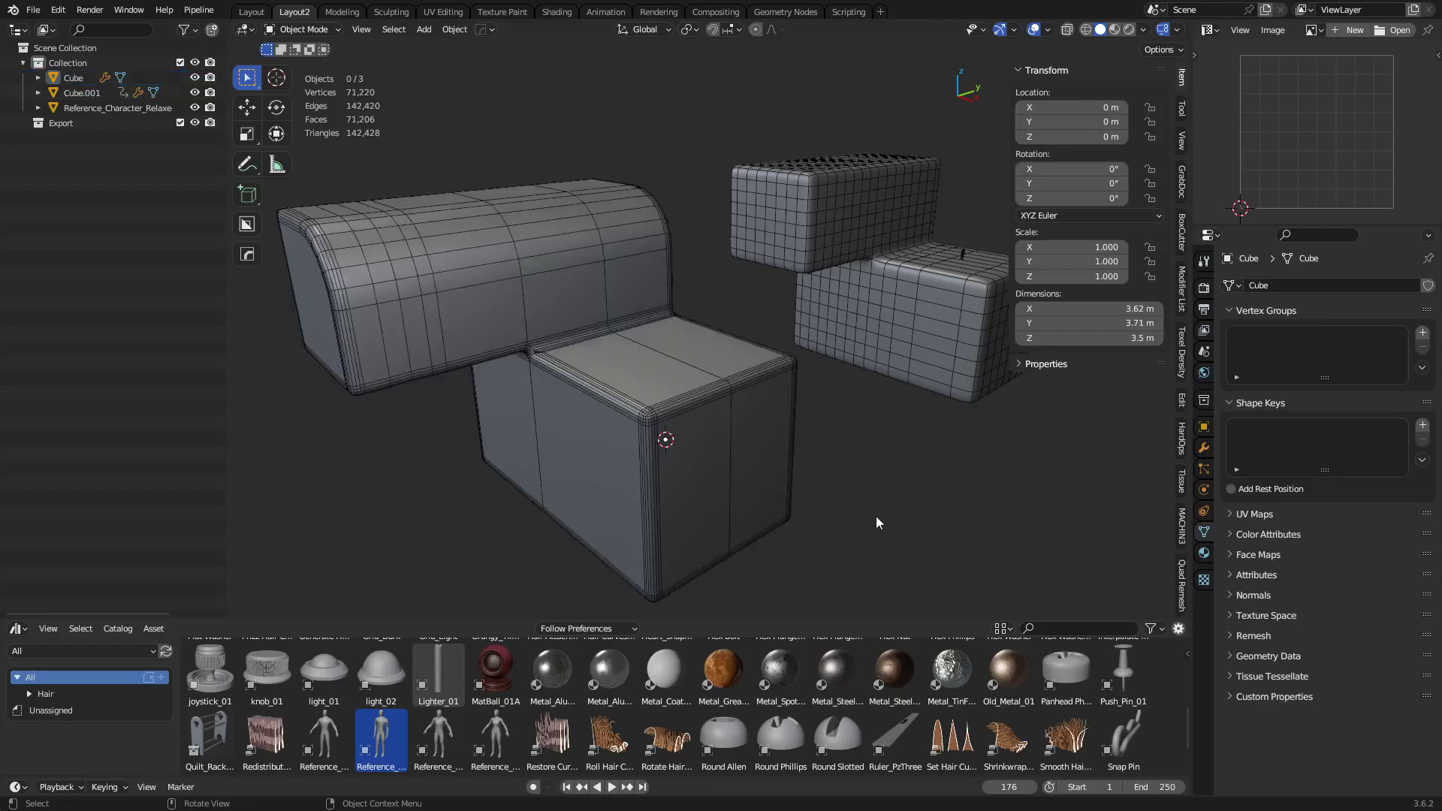
mouse_move(860, 511)
middle_mouse_down()
mouse_move(898, 493)
mouse_move(848, 500)
middle_mouse_up()
scroll(898, 493, "down", 2)
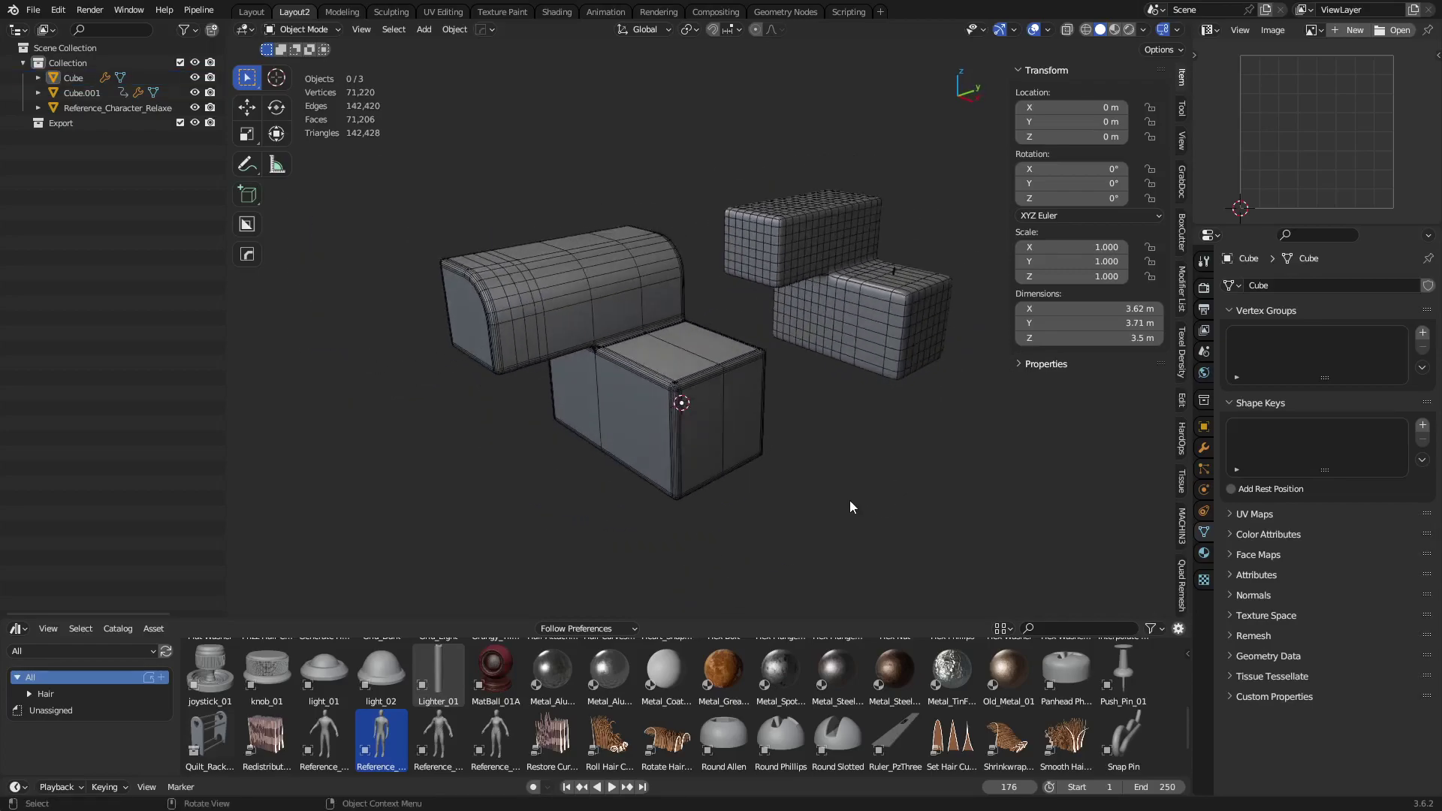